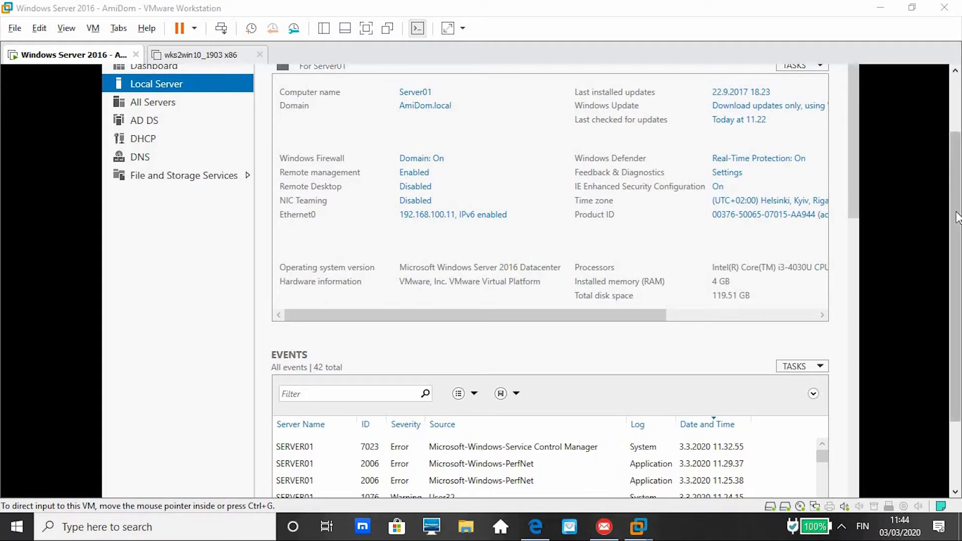
# Open the settings of the Windows Server 2016 virtual machine and examine the CD/DVD drive's ISO image path.
pyautogui.moveTo(956, 212); pyautogui.dragTo(955, 146)
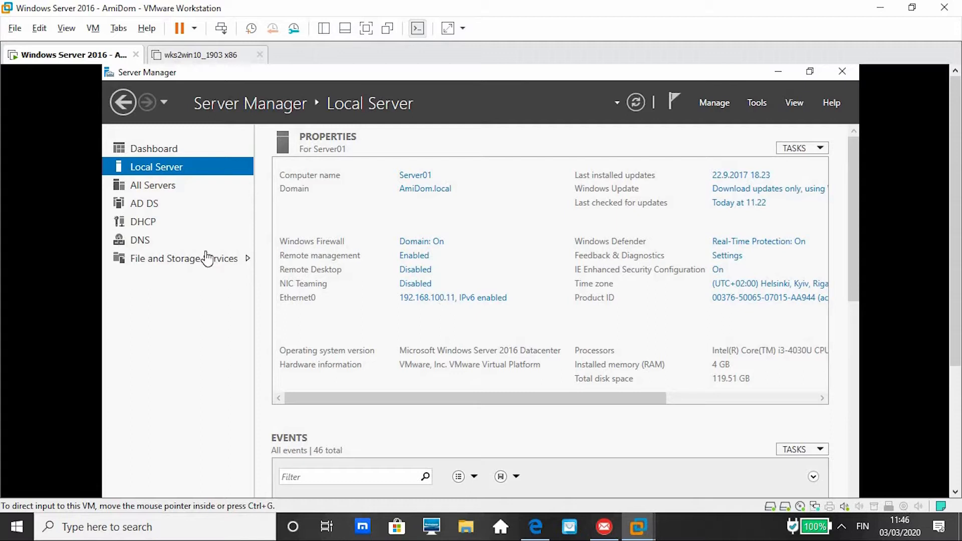
pyautogui.rightClick(107, 53)
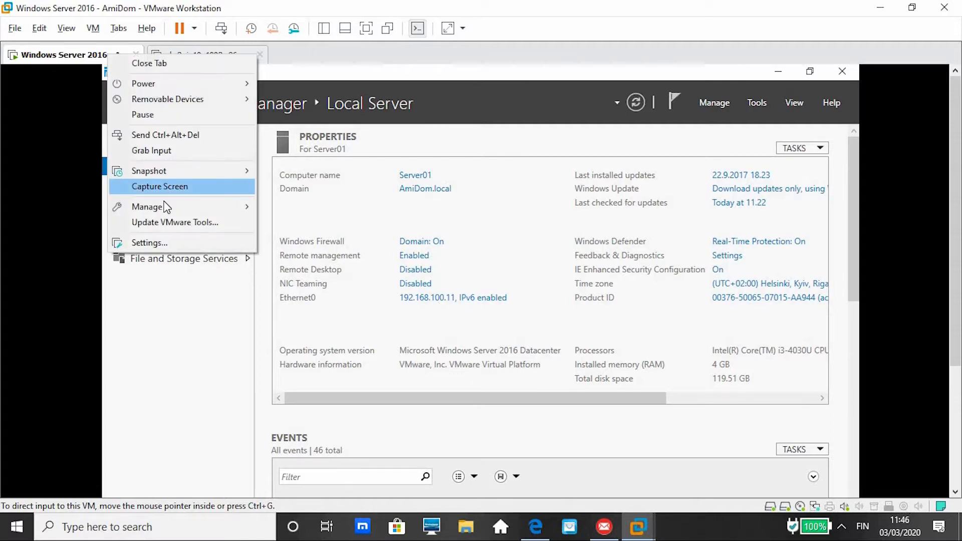
pyautogui.click(169, 243)
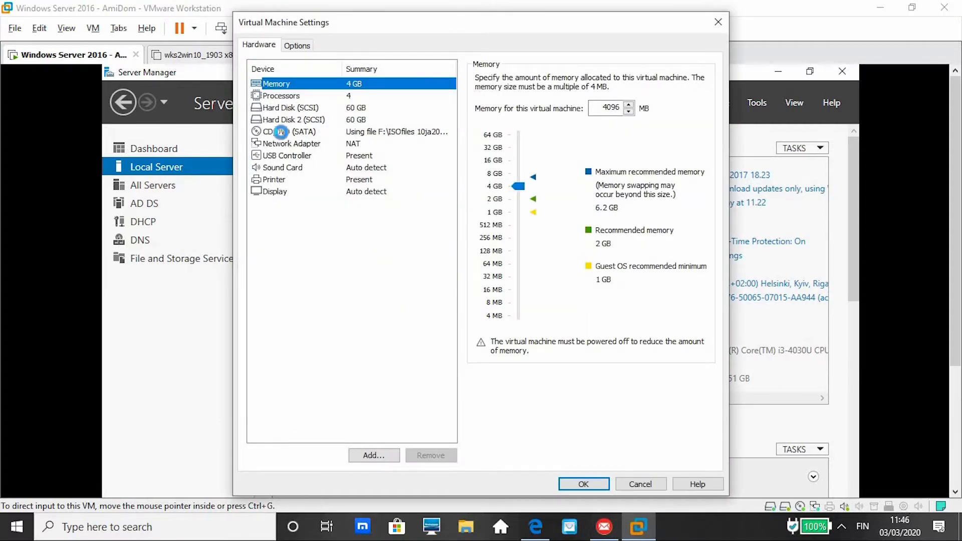
pyautogui.click(284, 132)
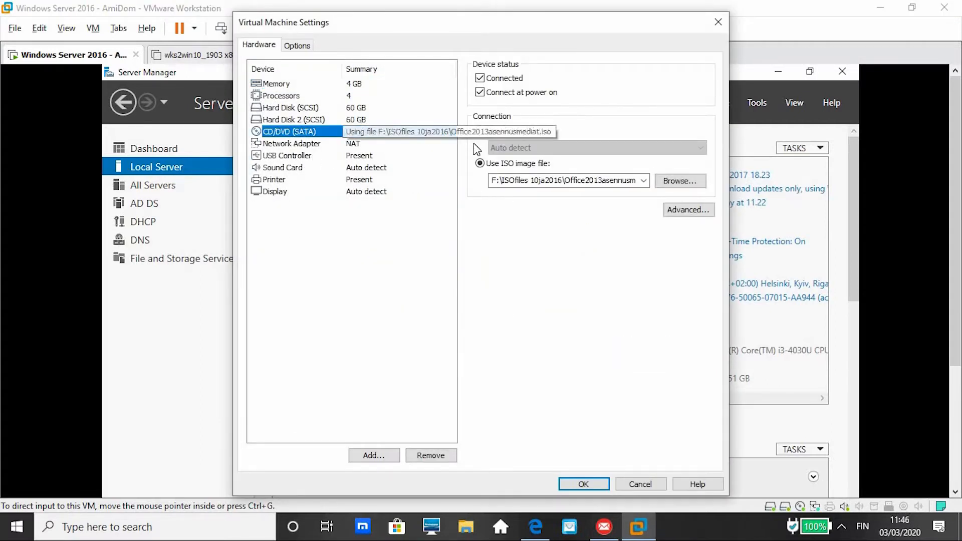
pyautogui.click(575, 181)
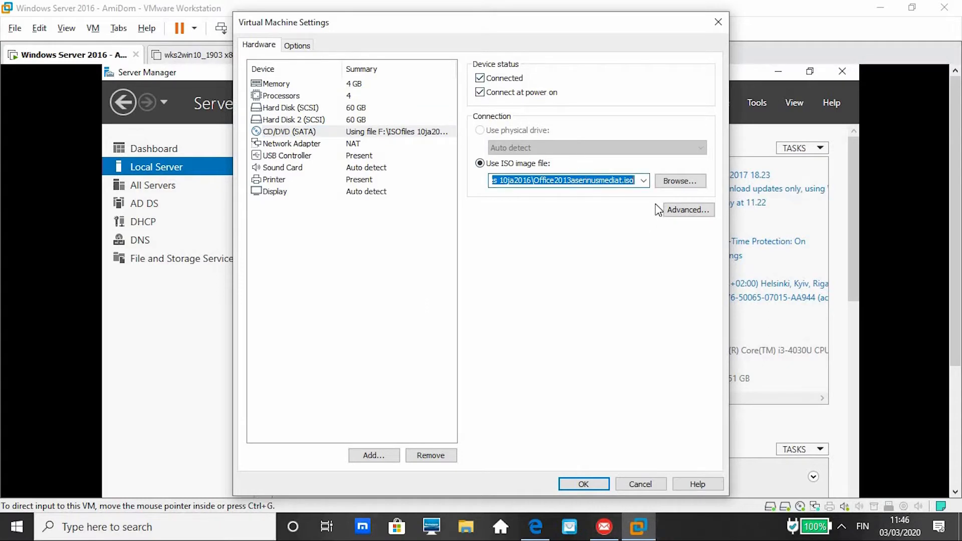
# Browse the ISO image files available for the CD/DVD drive, keep the current selection, and close the virtual machine settings.
pyautogui.click(681, 185)
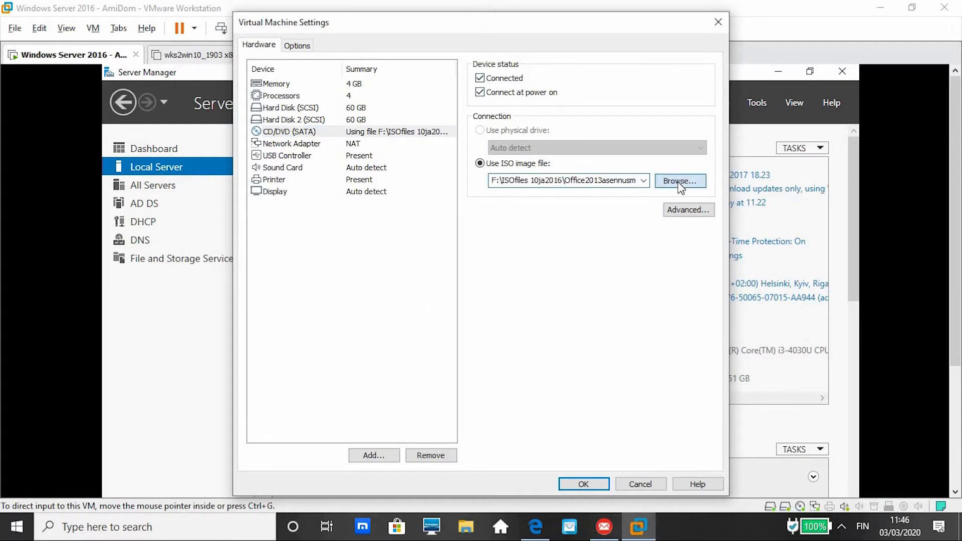
pyautogui.click(678, 181)
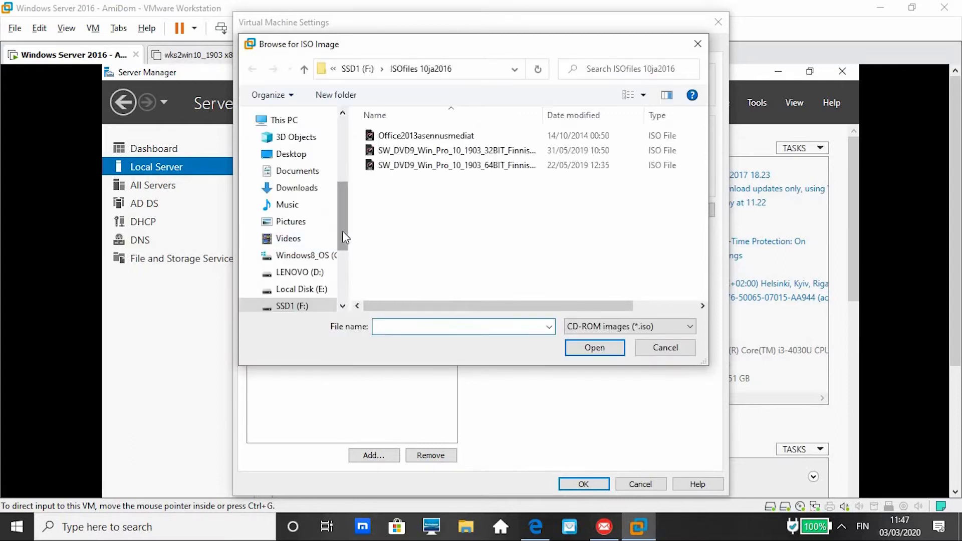
pyautogui.moveTo(344, 236); pyautogui.dragTo(341, 272)
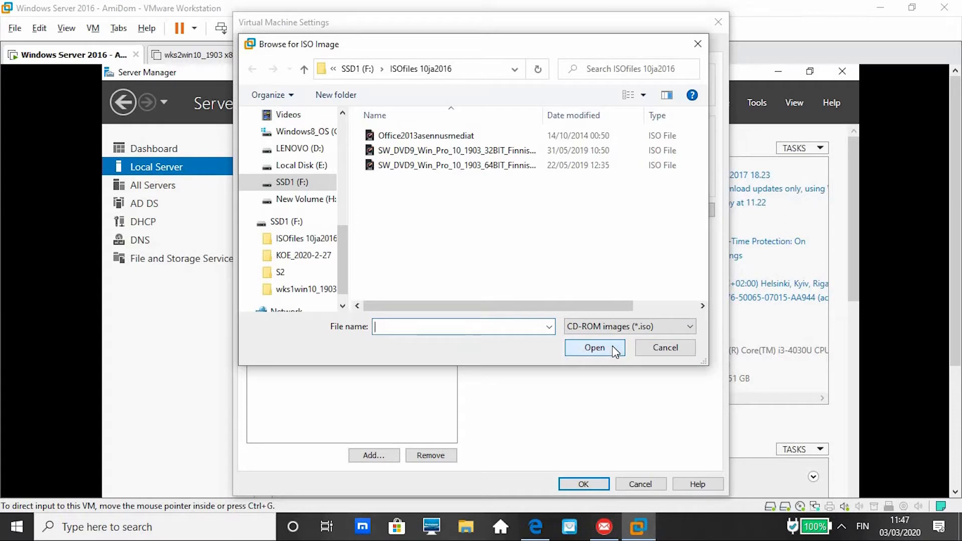
pyautogui.click(665, 348)
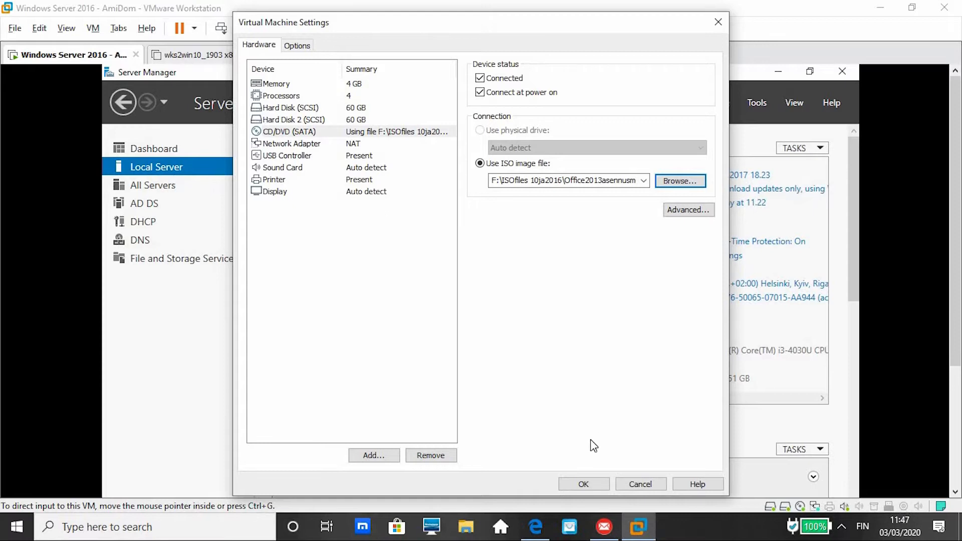
pyautogui.click(583, 484)
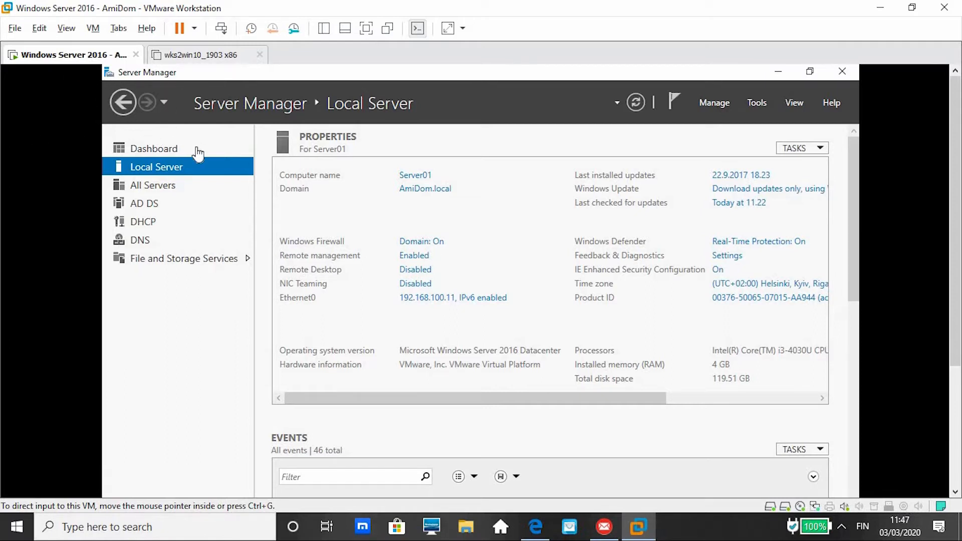
# Open File Explorer on the server and go to the New Volume (E:) drive.
pyautogui.moveTo(955, 352); pyautogui.dragTo(958, 472)
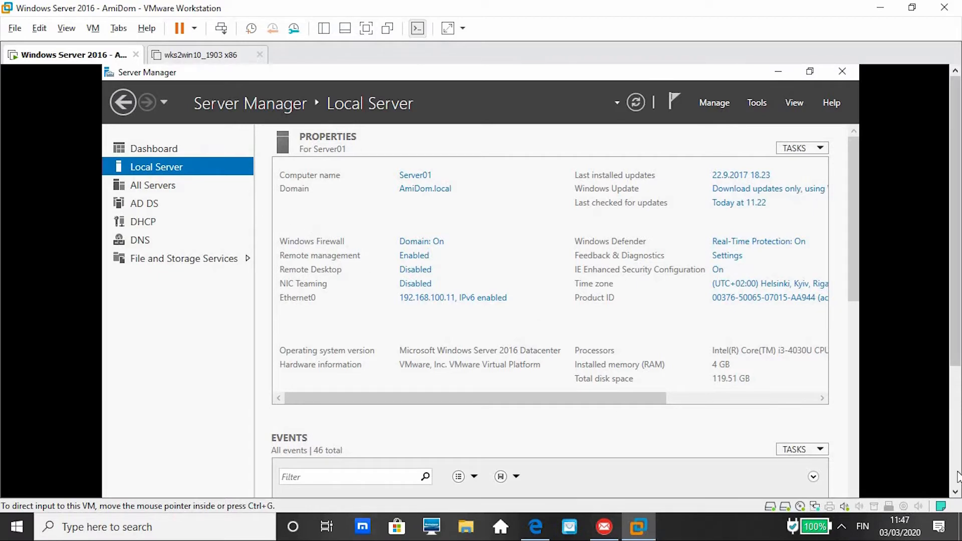
pyautogui.moveTo(953, 399); pyautogui.dragTo(933, 413)
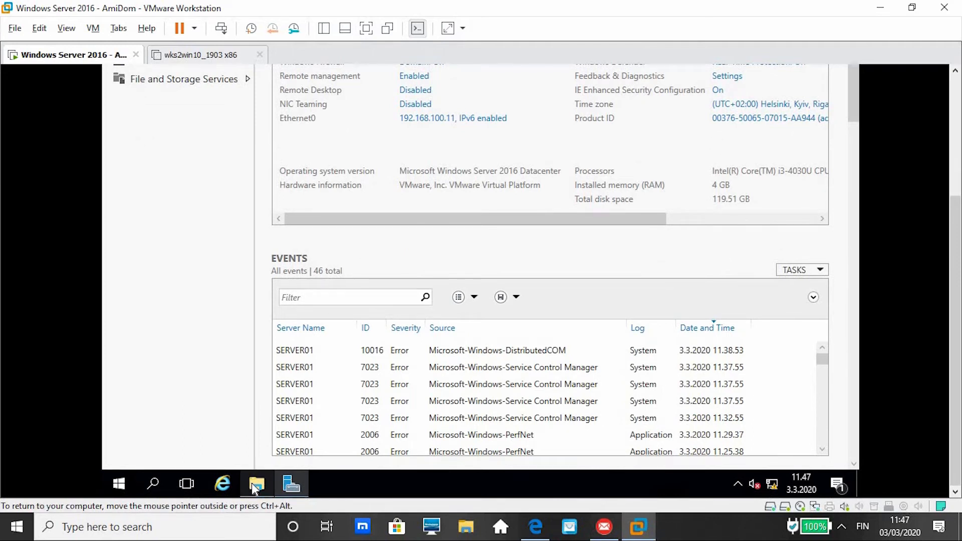
pyautogui.moveTo(255, 489)
pyautogui.click(255, 419)
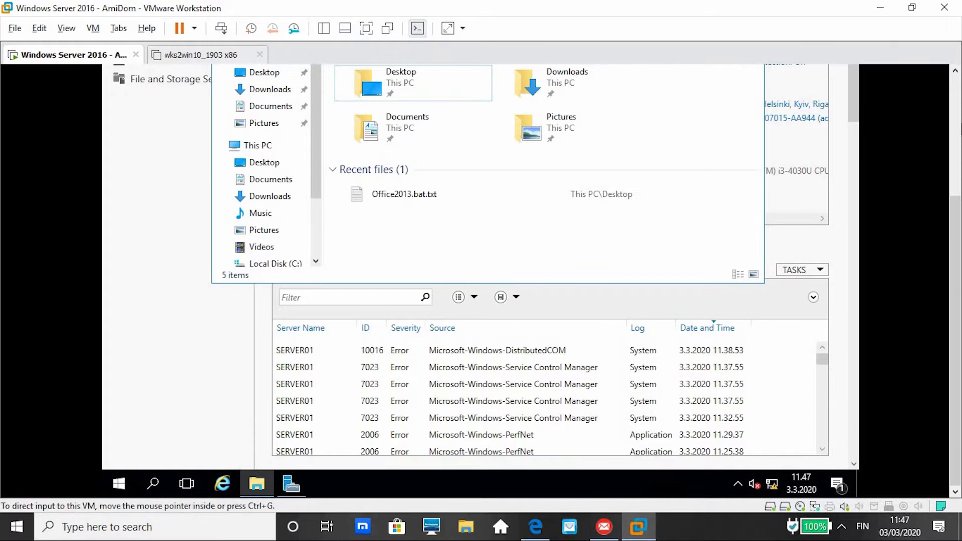
pyautogui.click(956, 72)
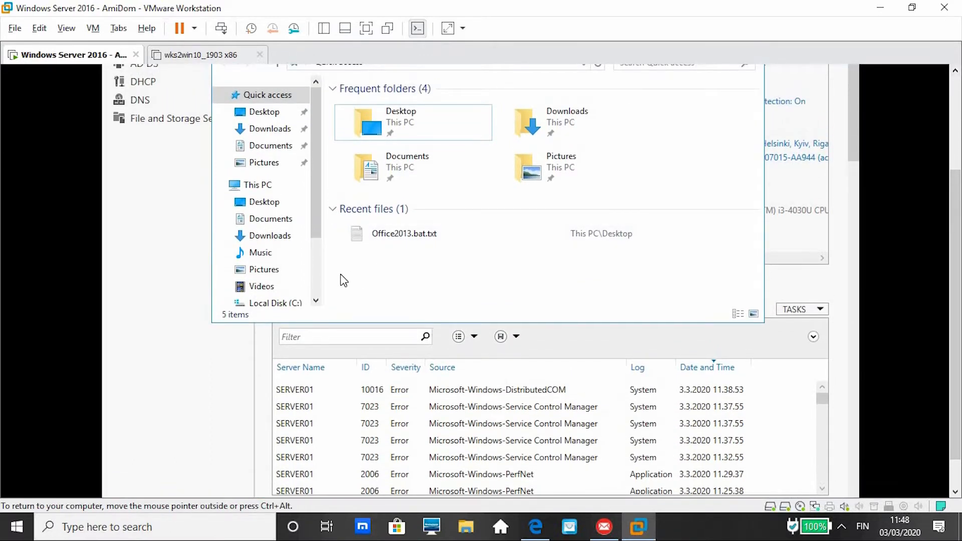
pyautogui.click(316, 301)
pyautogui.click(318, 300)
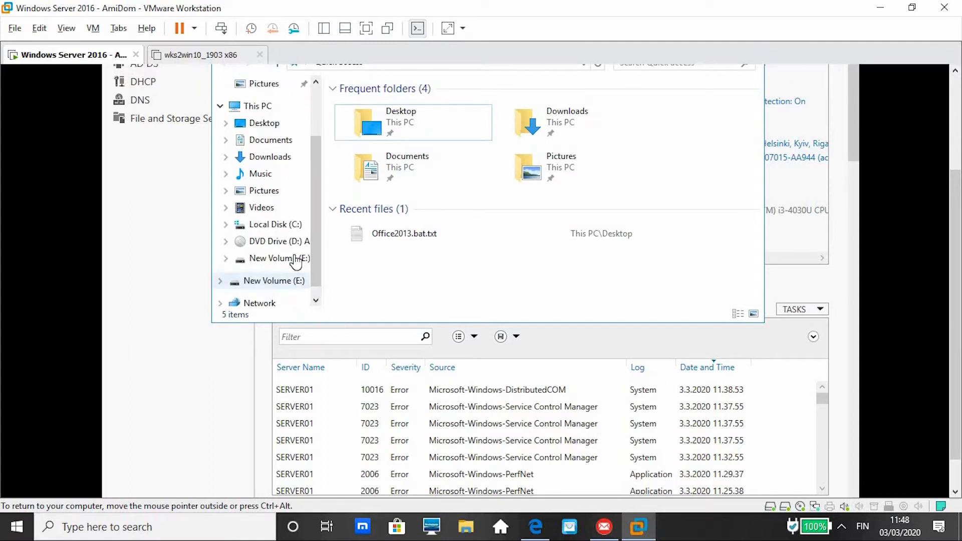
pyautogui.click(275, 283)
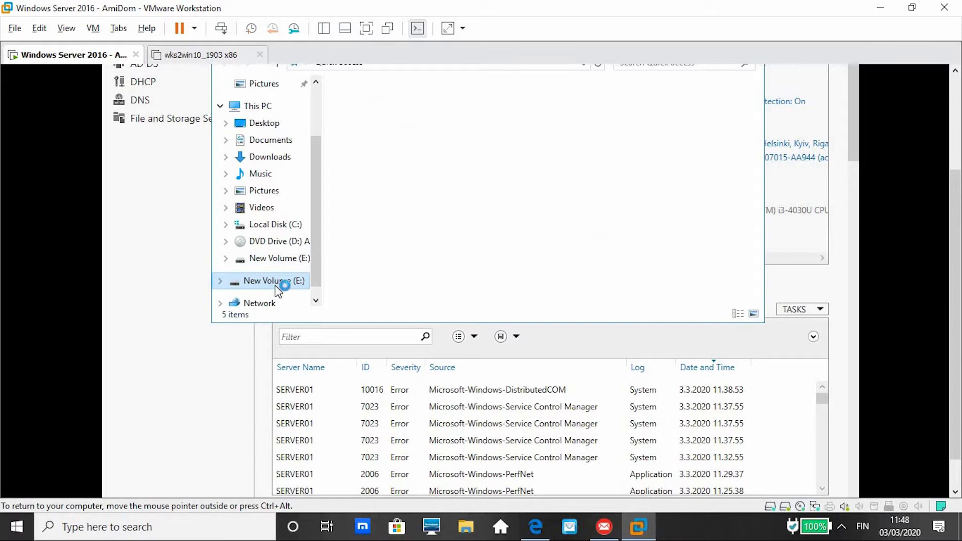
# Create a folder named Share in the root of New Volume (E:).
pyautogui.click(956, 72)
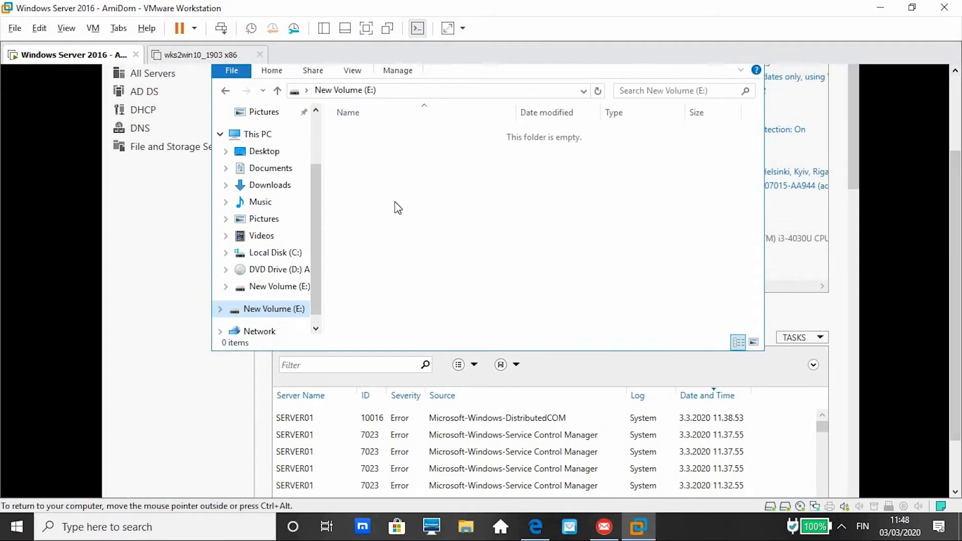
pyautogui.rightClick(395, 202)
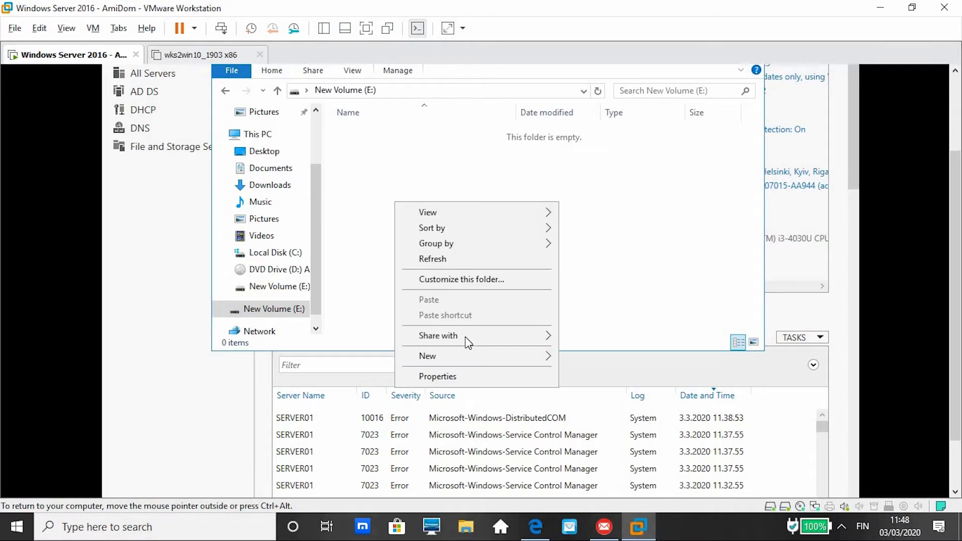
pyautogui.moveTo(470, 359)
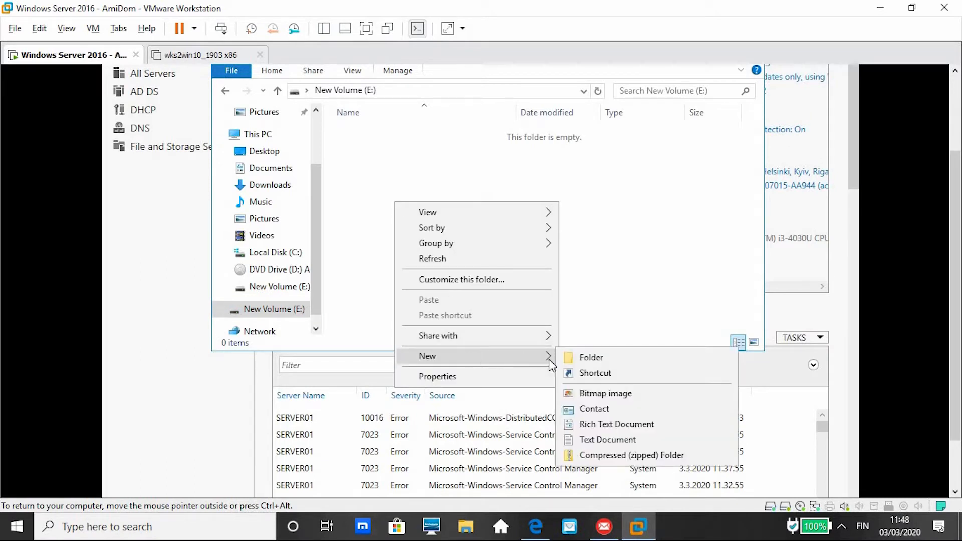
pyautogui.click(584, 360)
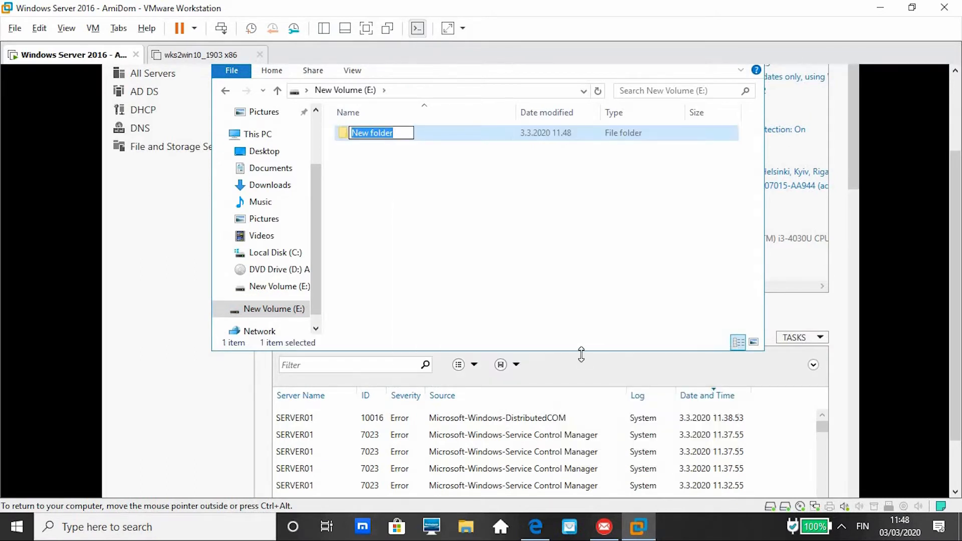
pyautogui.write('Share')
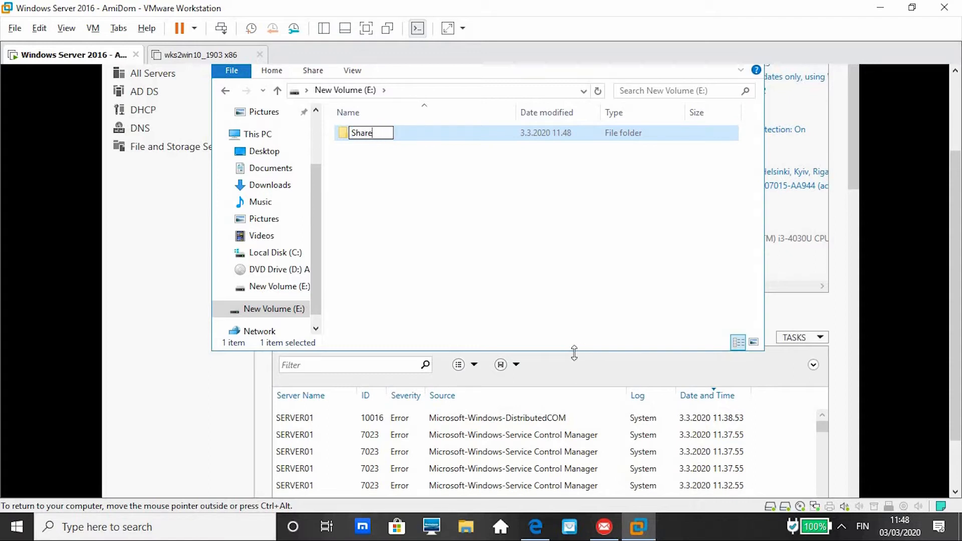
pyautogui.click(451, 253)
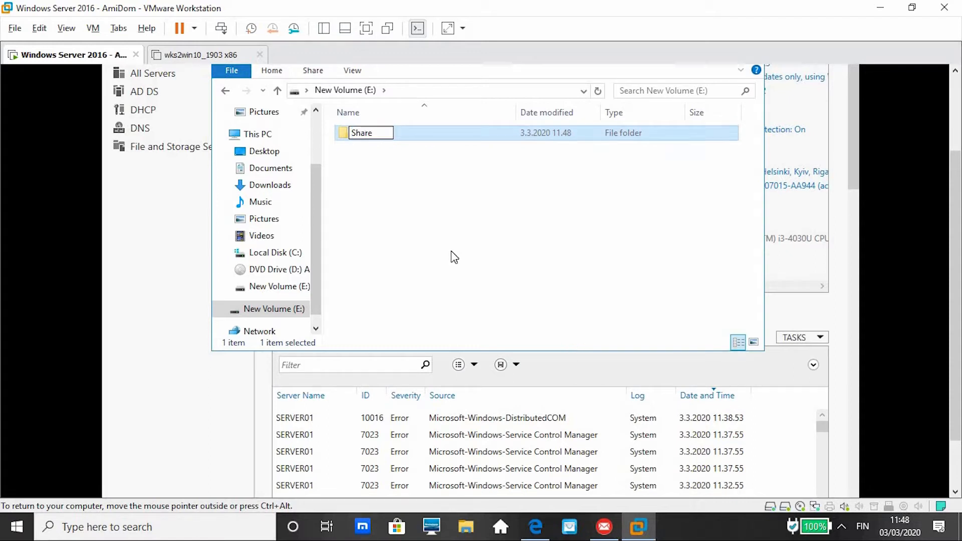
# Enable advanced sharing for the Share folder with the share name Share, and remove Everyone from its share permissions.
pyautogui.click(360, 144)
pyautogui.rightClick(359, 139)
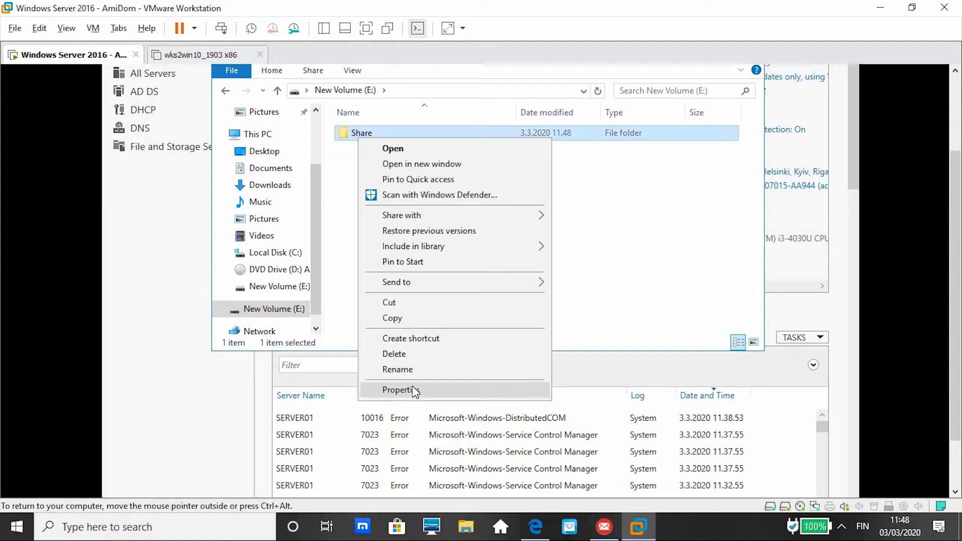
pyautogui.click(414, 390)
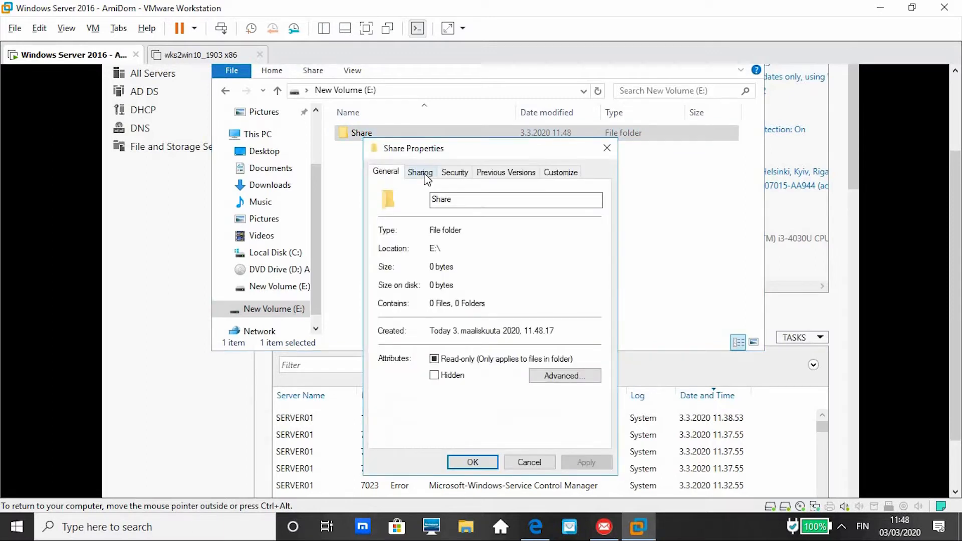
pyautogui.click(425, 173)
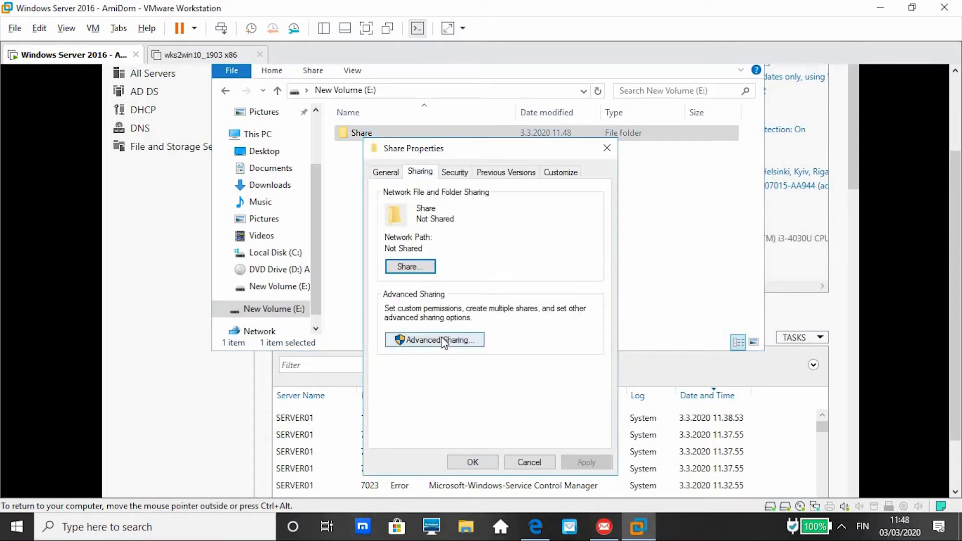
pyautogui.click(442, 341)
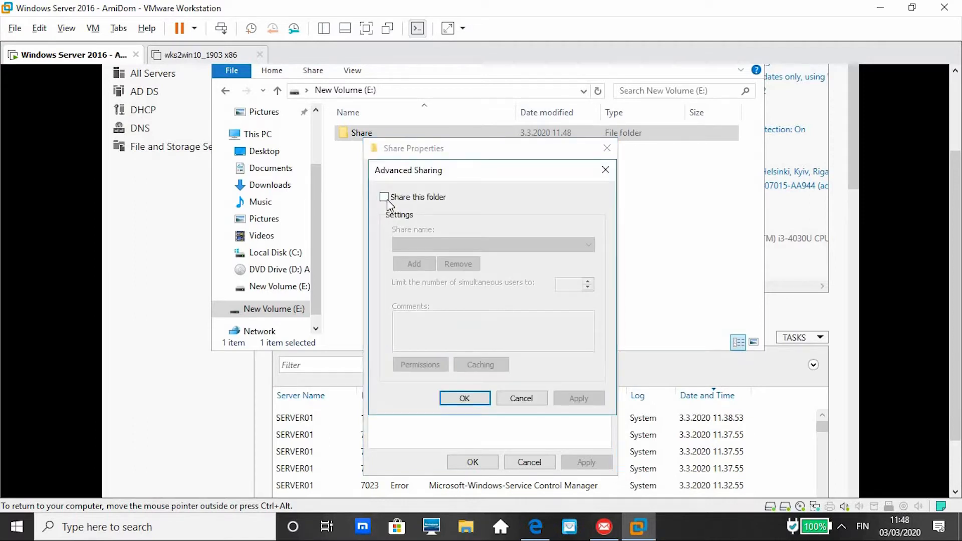
pyautogui.click(387, 199)
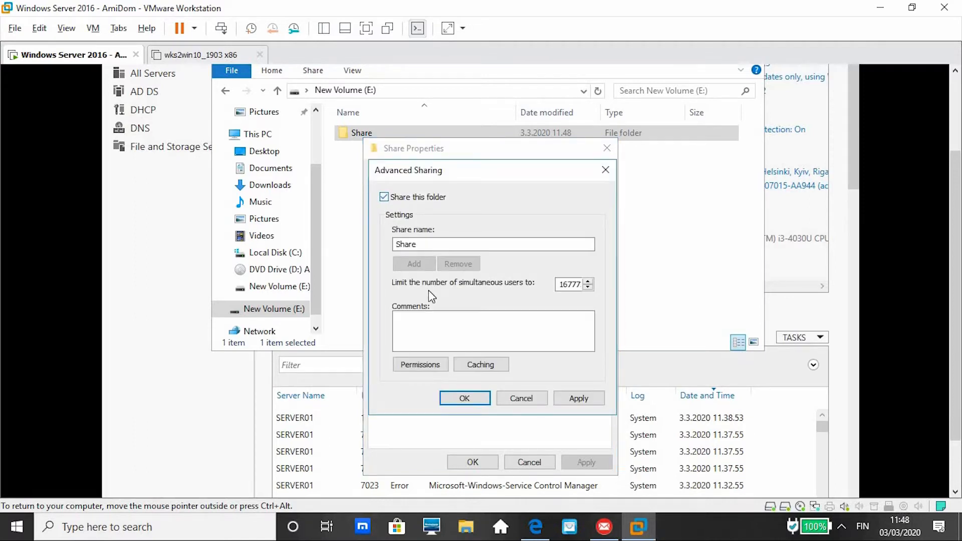
pyautogui.click(422, 365)
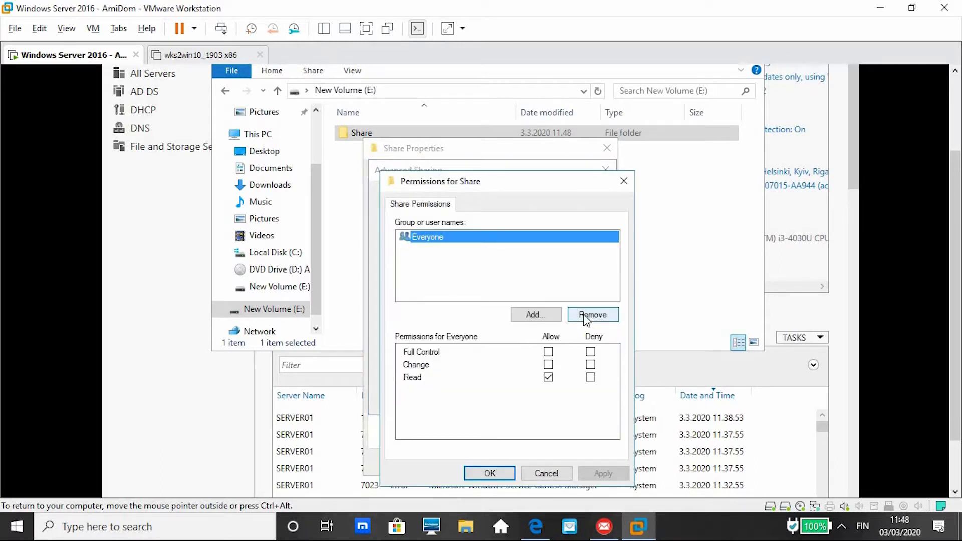
pyautogui.click(584, 315)
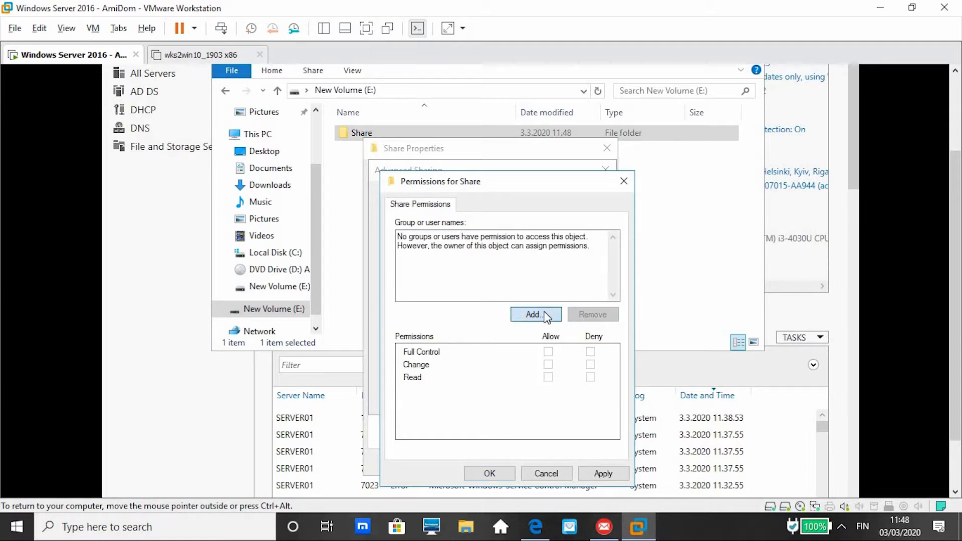
# Enter Authenticated users as the group to add to the share permissions and check the name.
pyautogui.click(547, 316)
pyautogui.write('Authe')
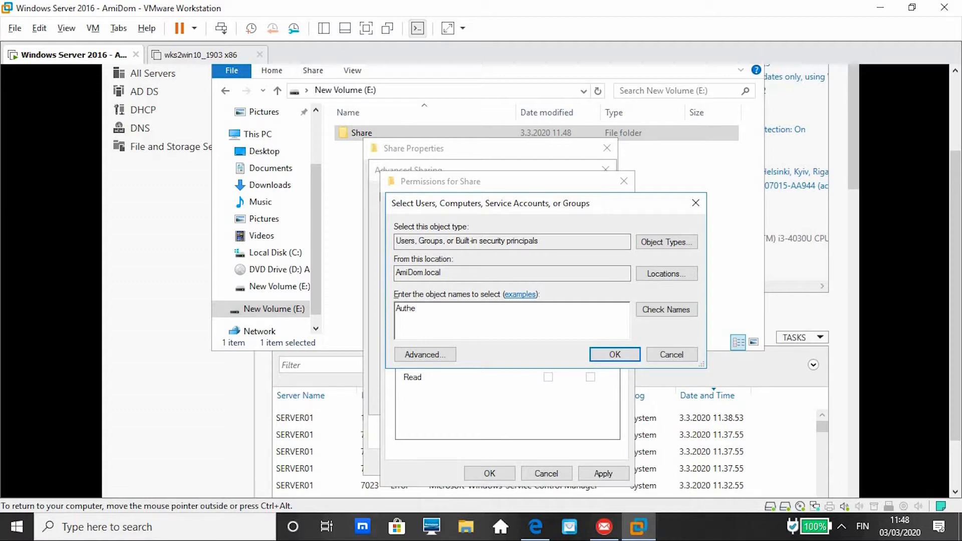
pyautogui.write('nticated users')
pyautogui.click(680, 310)
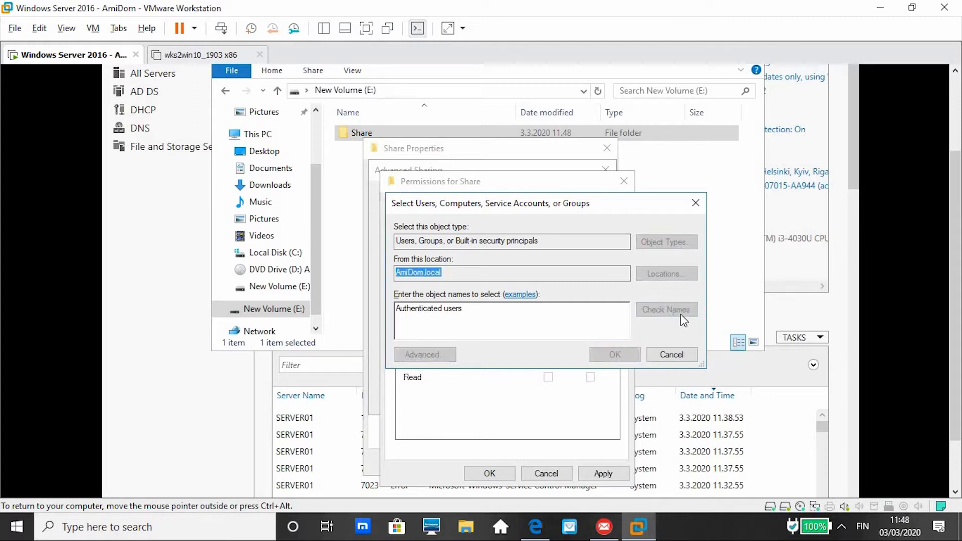
pyautogui.click(667, 429)
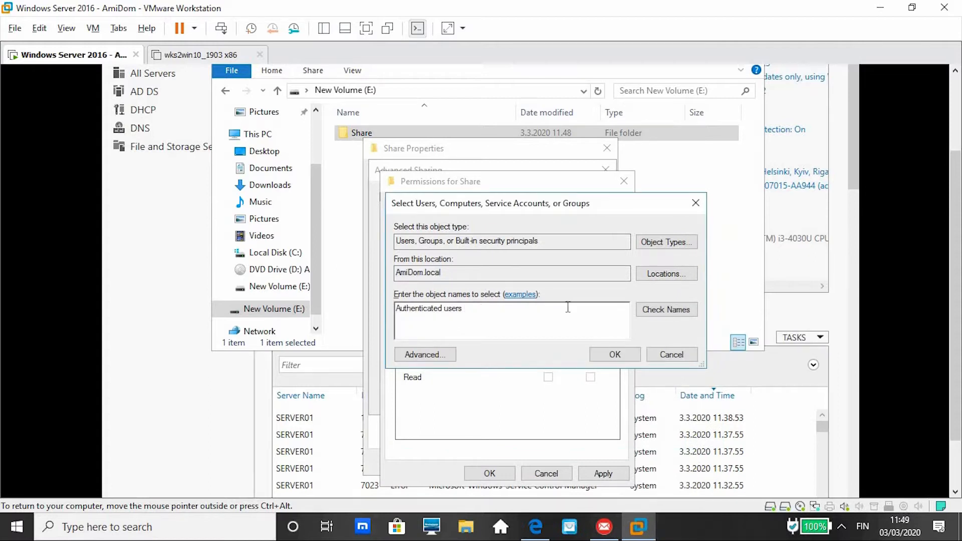
# Look up the partial group name "authen" in the domain and dismiss the list of matching names.
pyautogui.tripleClick(493, 315)
pyautogui.write('authen')
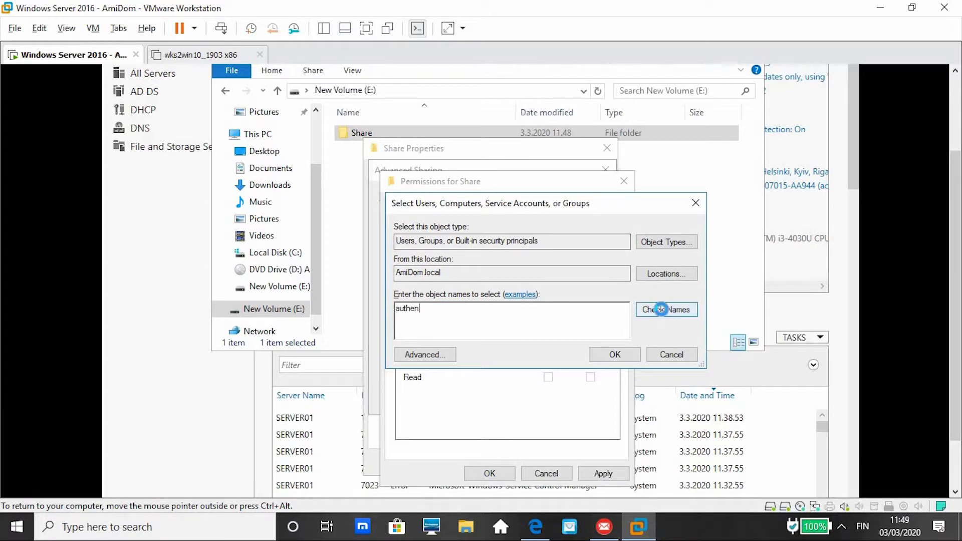
pyautogui.click(662, 309)
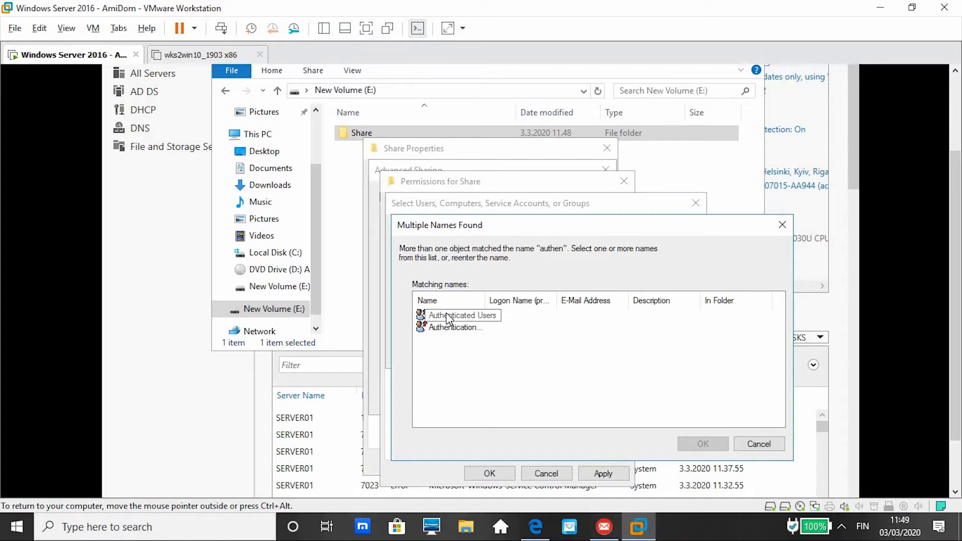
pyautogui.click(759, 444)
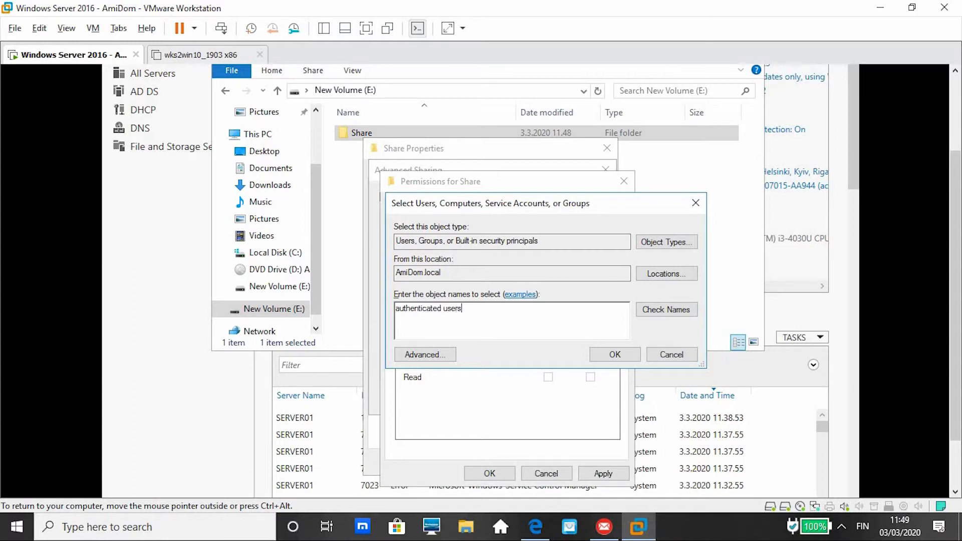
# Add Authenticated Users to the share permissions, allow them Change as well as Read, and apply the advanced sharing settings.
pyautogui.press('Return')
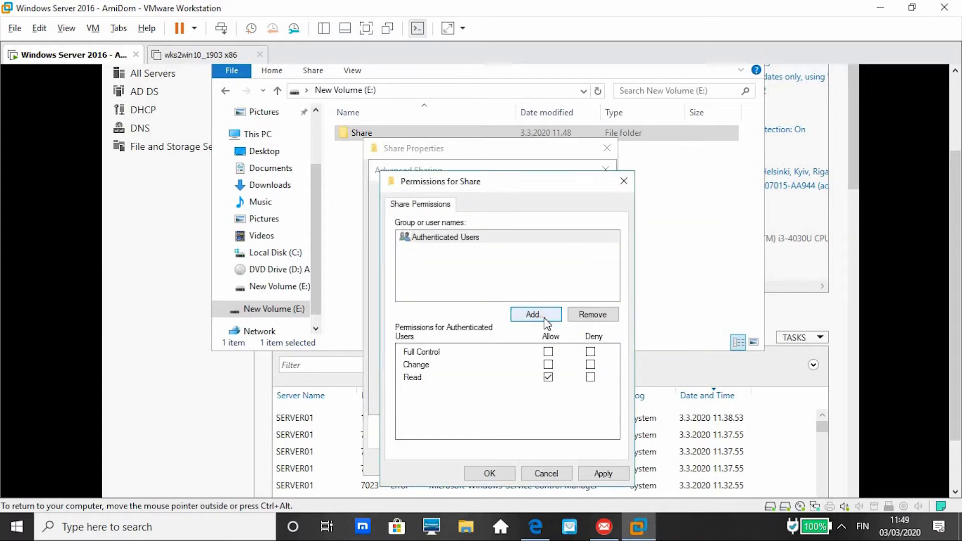
pyautogui.click(549, 365)
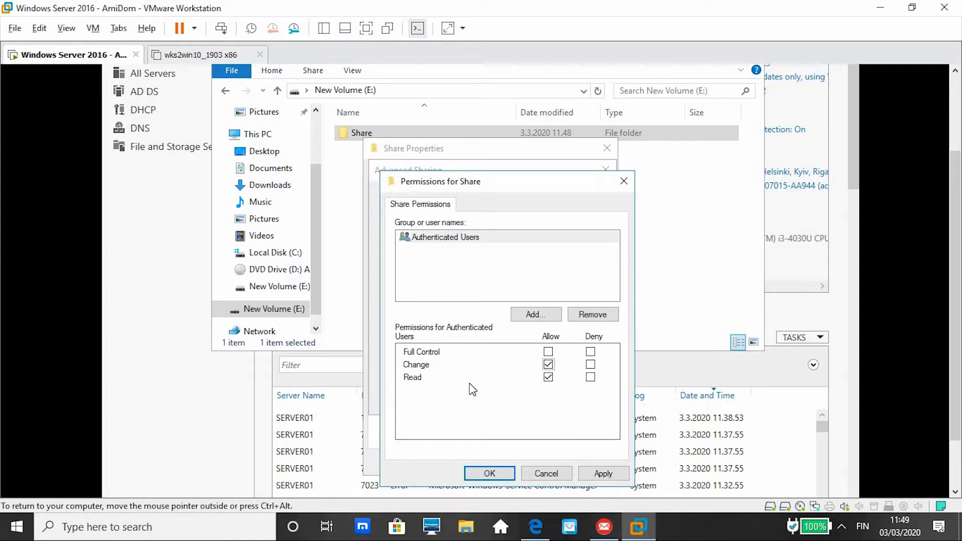
pyautogui.click(604, 474)
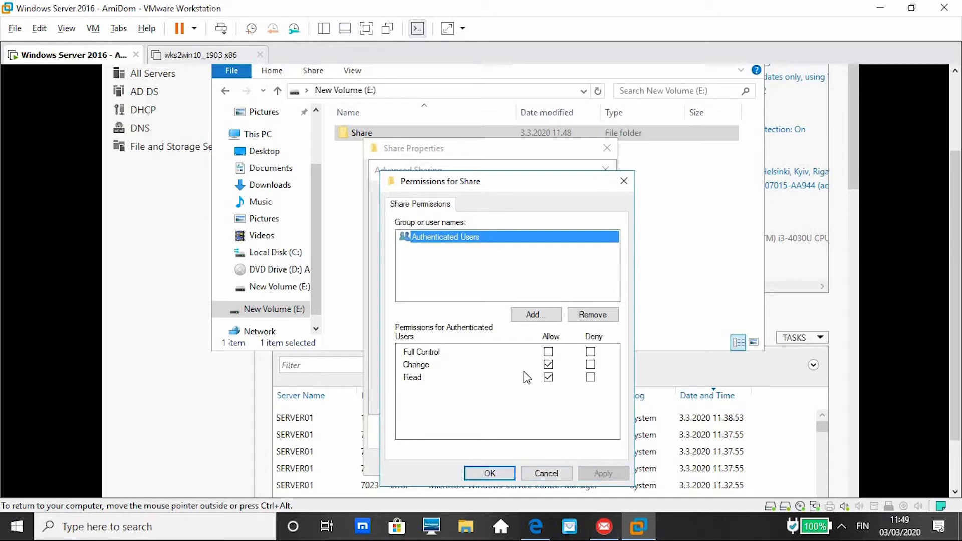
pyautogui.click(490, 474)
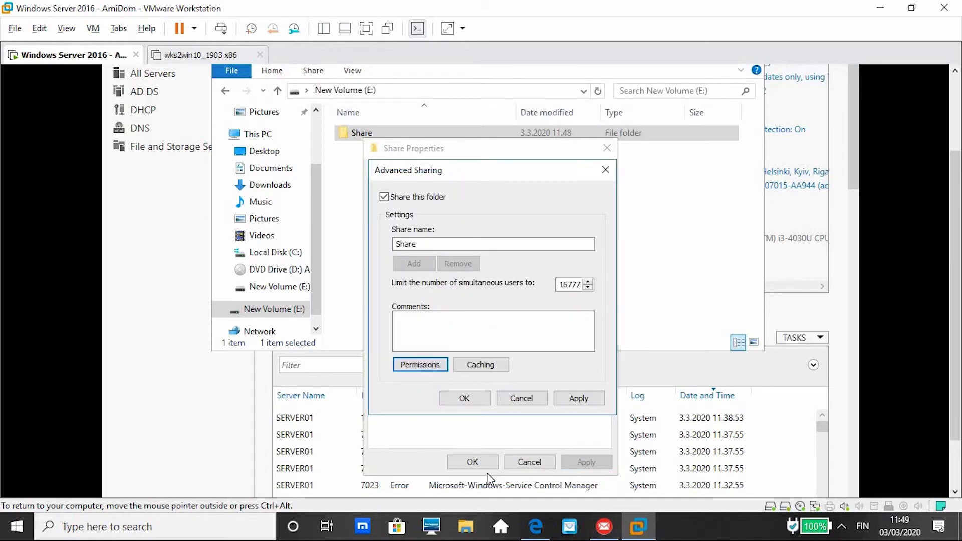
pyautogui.click(582, 396)
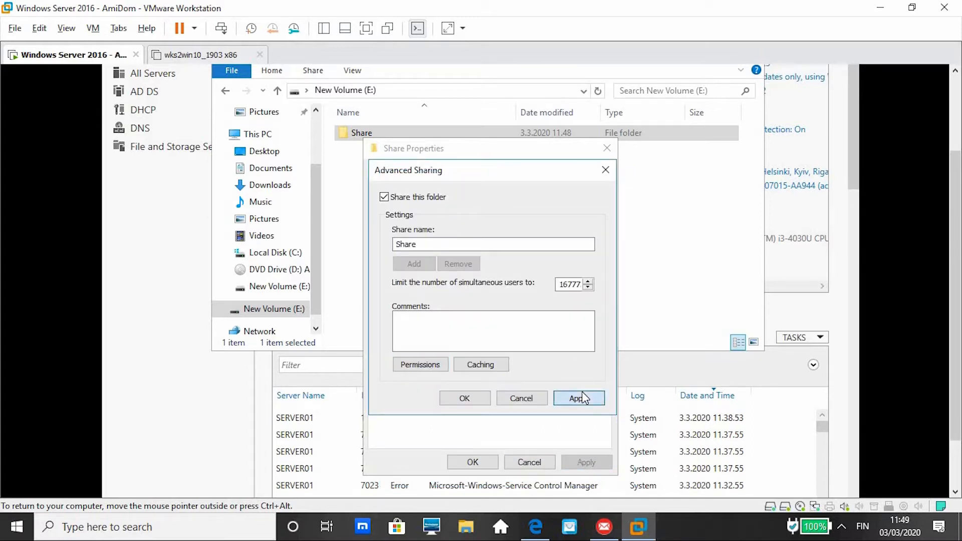
pyautogui.click(477, 397)
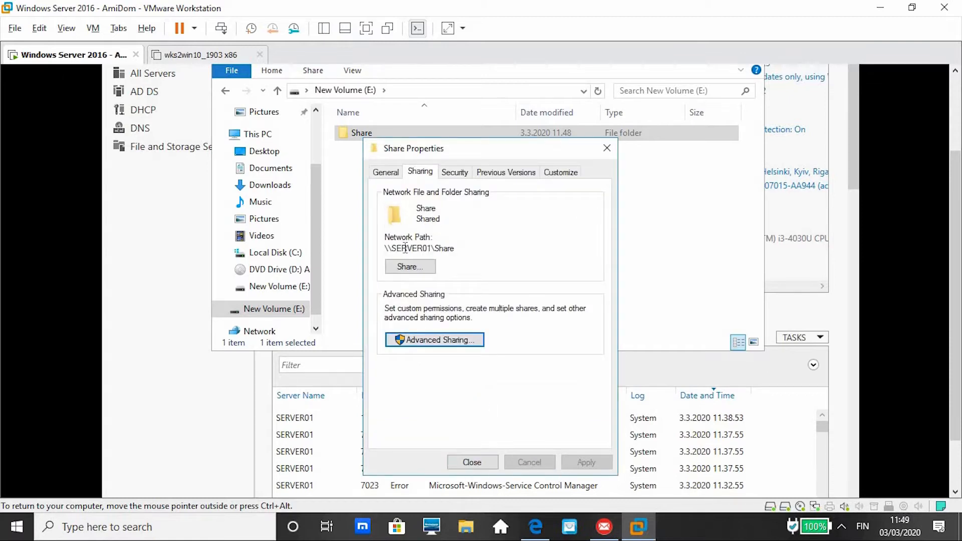
# Highlight the Share folder's network path in its properties, and close the properties.
pyautogui.doubleClick(434, 248)
pyautogui.click(434, 248)
pyautogui.doubleClick(434, 248)
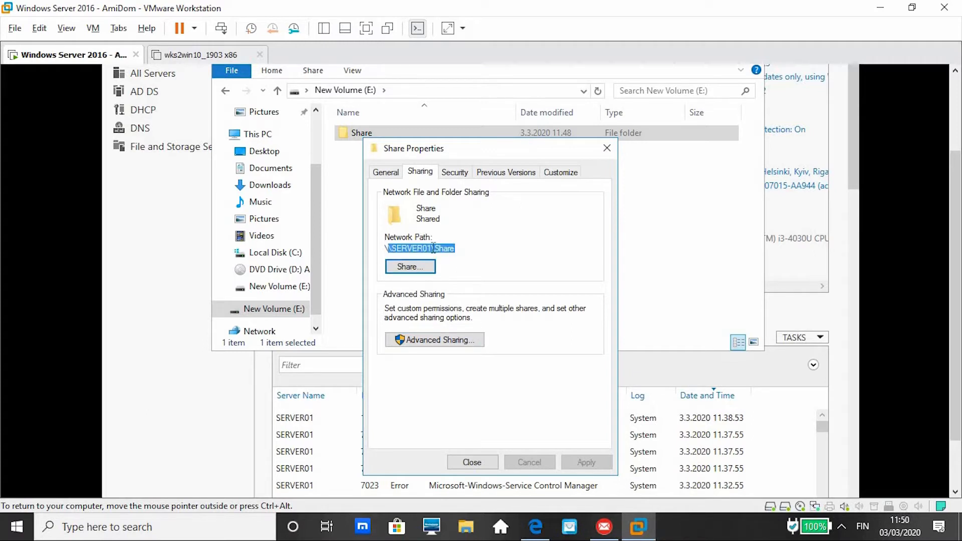
pyautogui.doubleClick(434, 248)
pyautogui.click(472, 463)
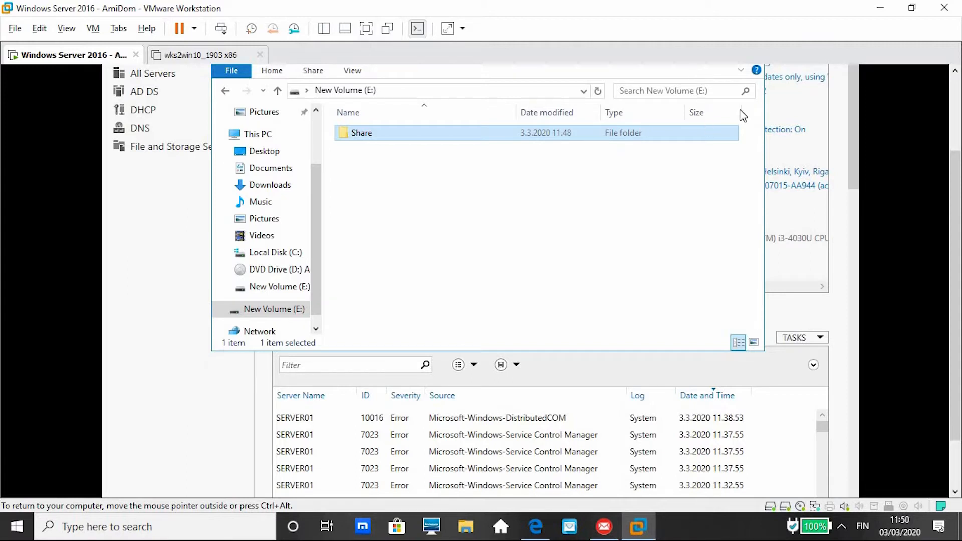
# Open the Share folder on New Volume (E:) and keep its window at normal size.
pyautogui.click(955, 71)
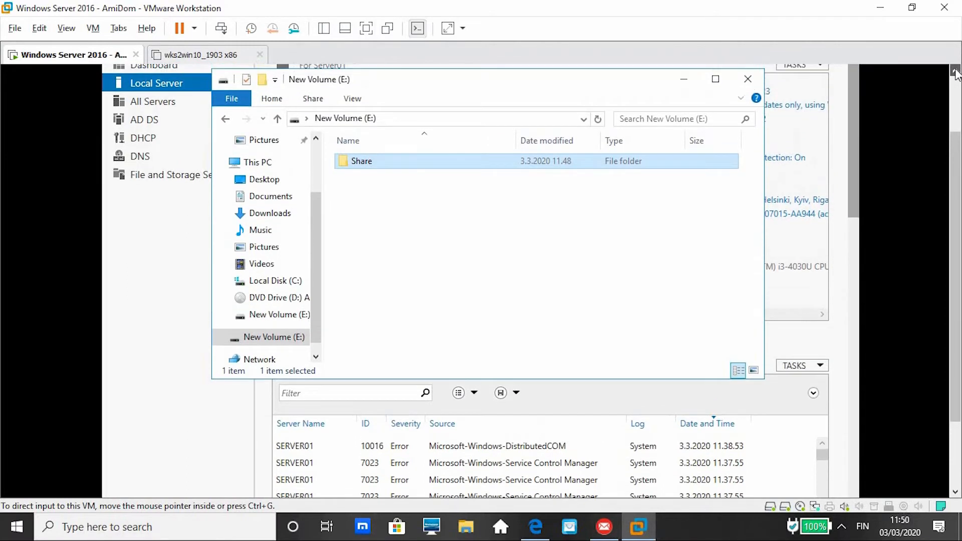
pyautogui.click(956, 72)
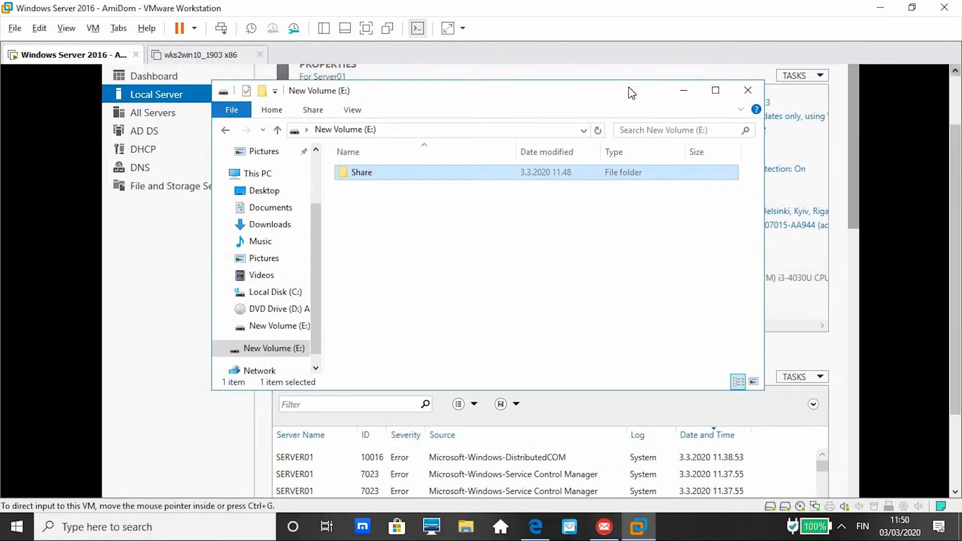
pyautogui.doubleClick(567, 92)
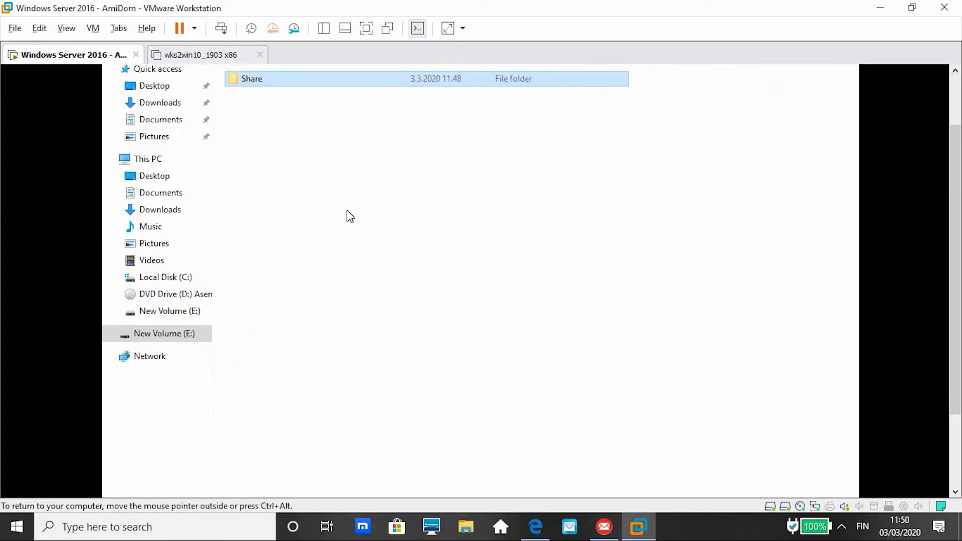
pyautogui.doubleClick(269, 78)
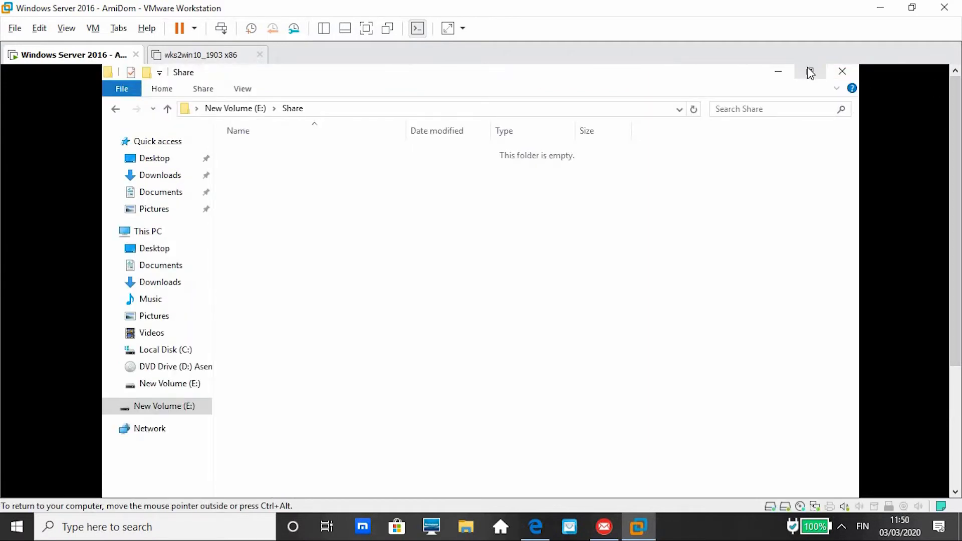
pyautogui.click(811, 73)
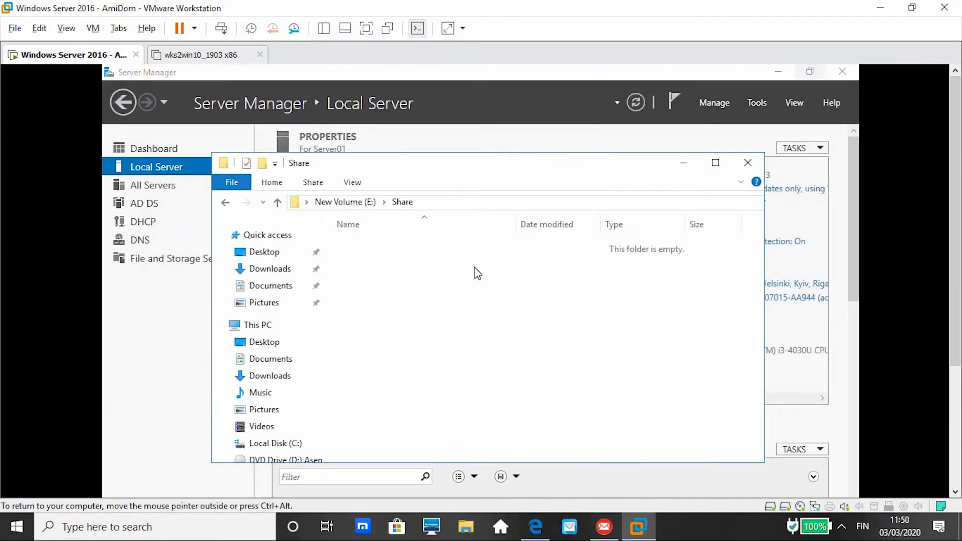
pyautogui.rightClick(431, 310)
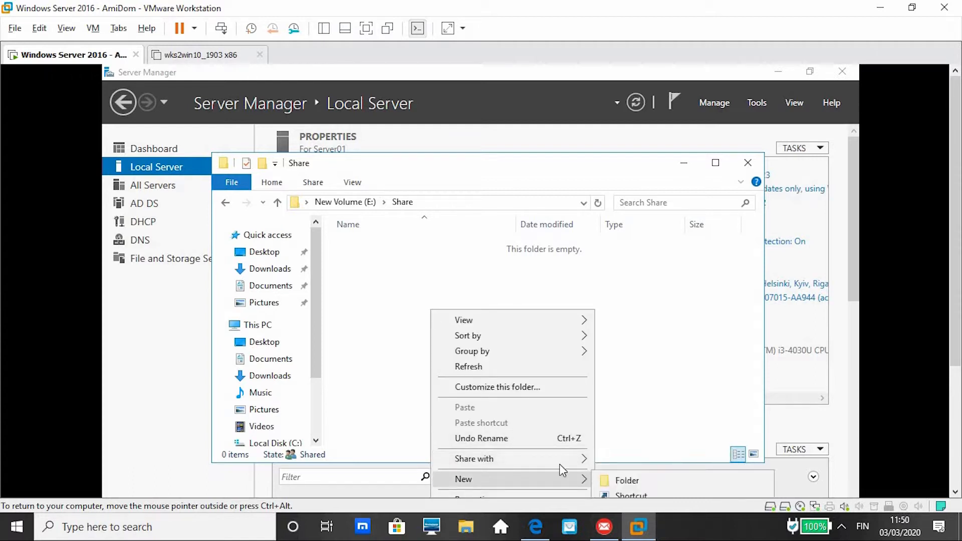
pyautogui.click(618, 484)
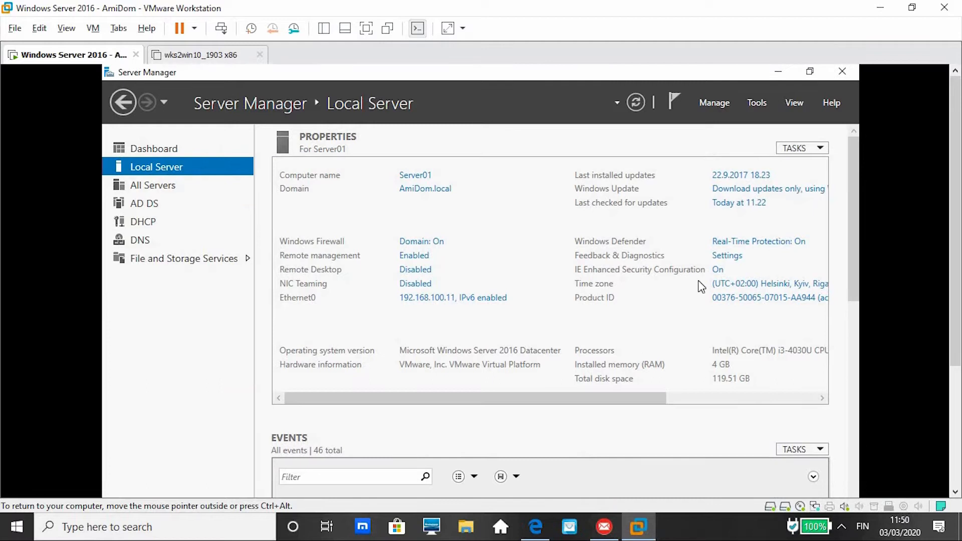
pyautogui.scroll(-3, 597, 401)
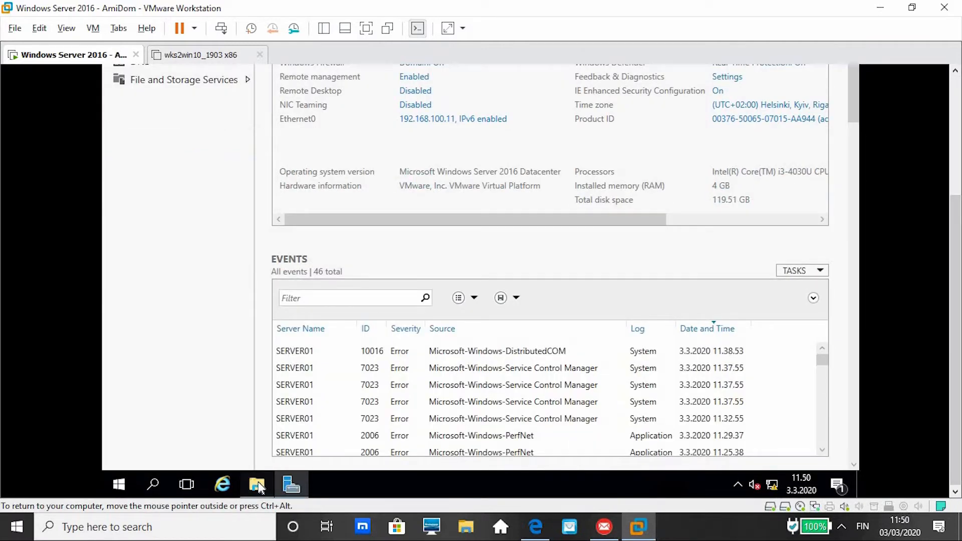
pyautogui.click(256, 483)
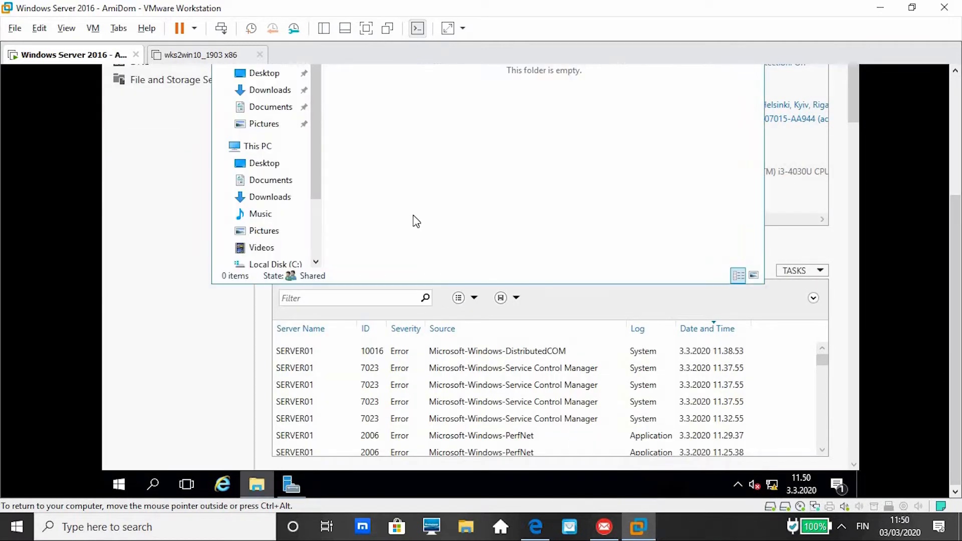
# Create a folder named Office2013 inside the Share folder.
pyautogui.click(954, 73)
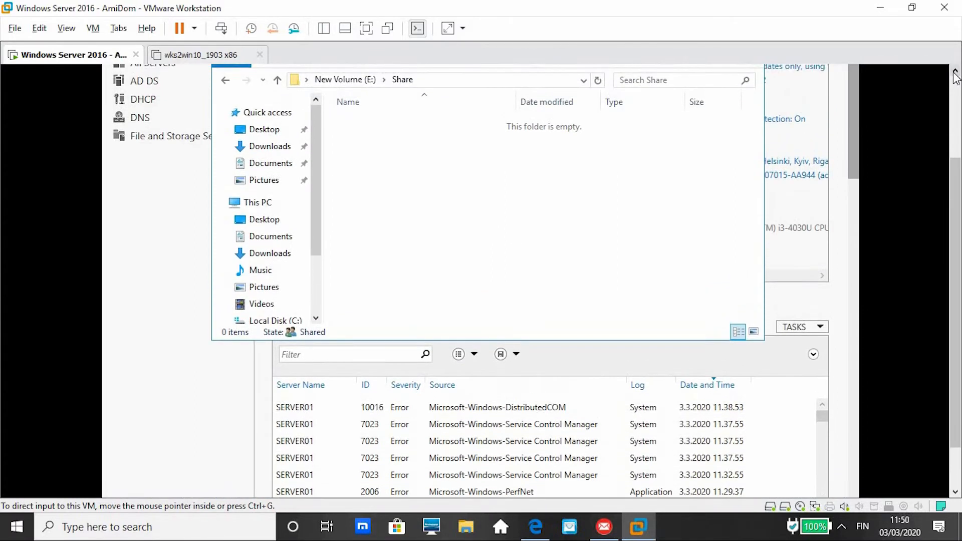
pyautogui.rightClick(395, 201)
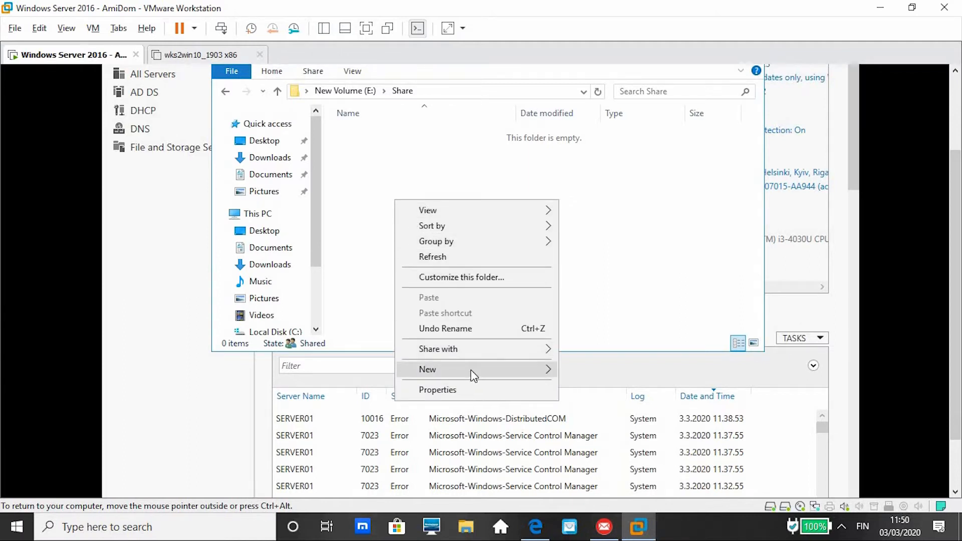
pyautogui.moveTo(473, 375)
pyautogui.click(586, 372)
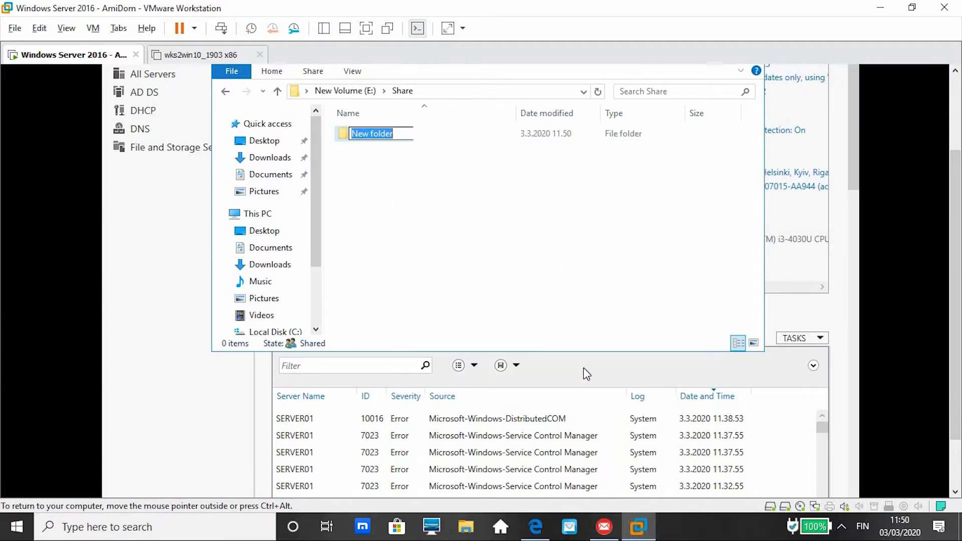
pyautogui.write('Of')
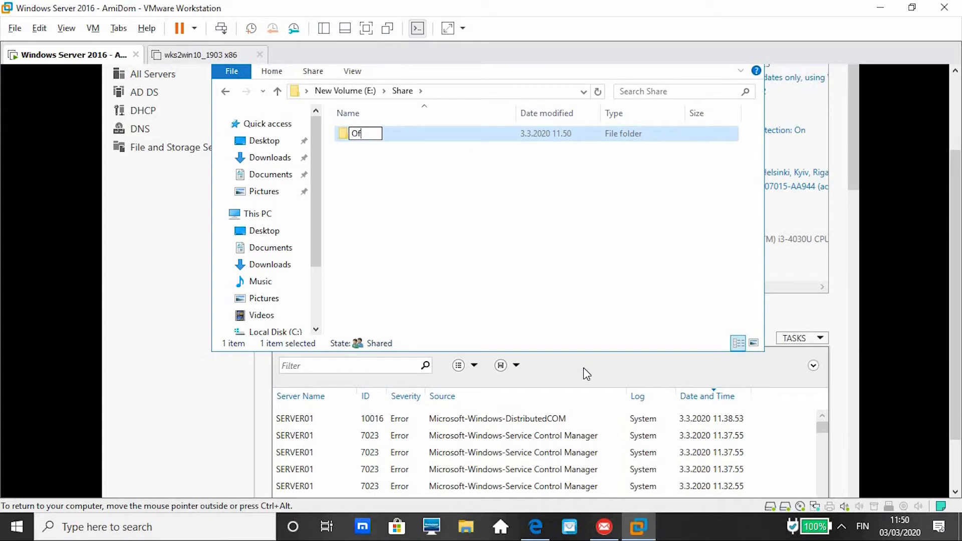
pyautogui.write('fice2013')
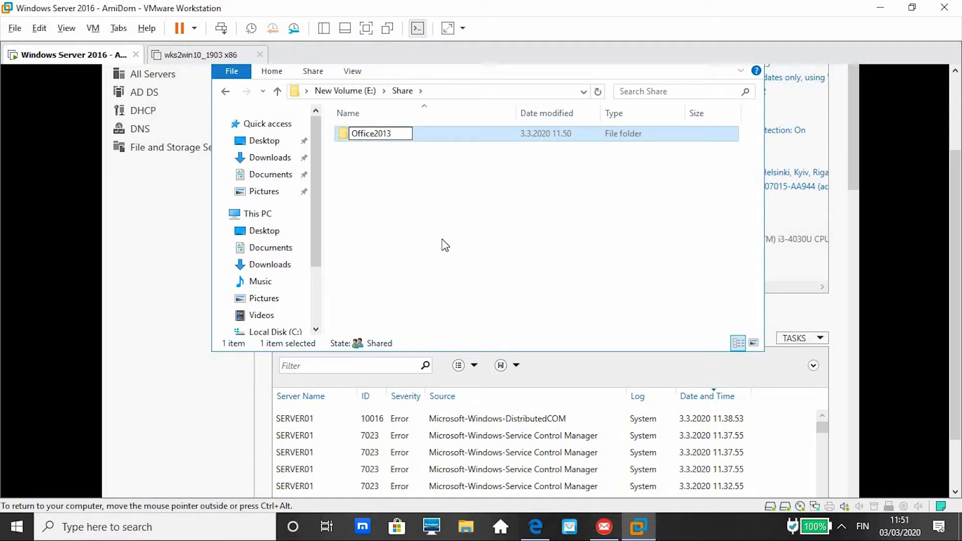
pyautogui.click(444, 244)
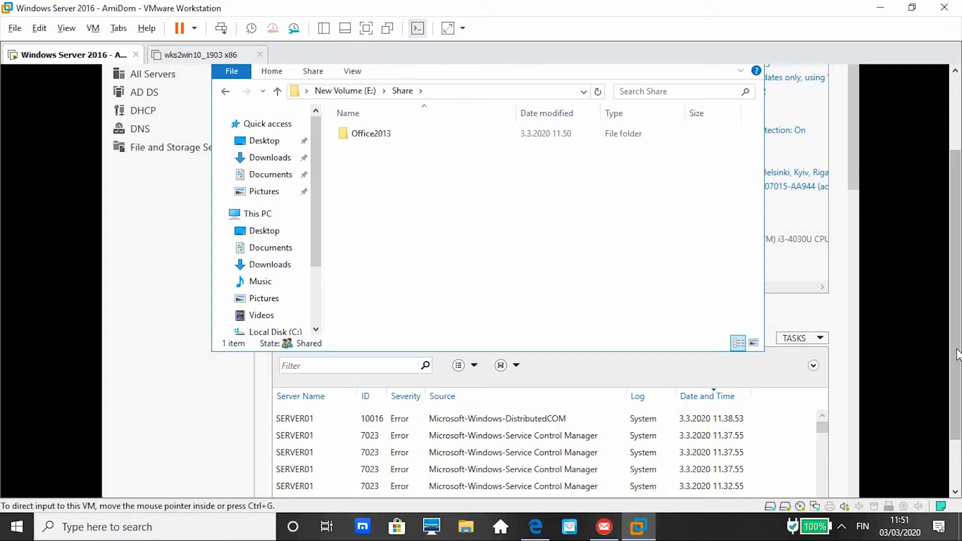
# Select all files and folders in the 01_Office_Professional_Plus_2013_W32_Finnish folder on DVD Drive (D:).
pyautogui.scroll(-1, 851, 330)
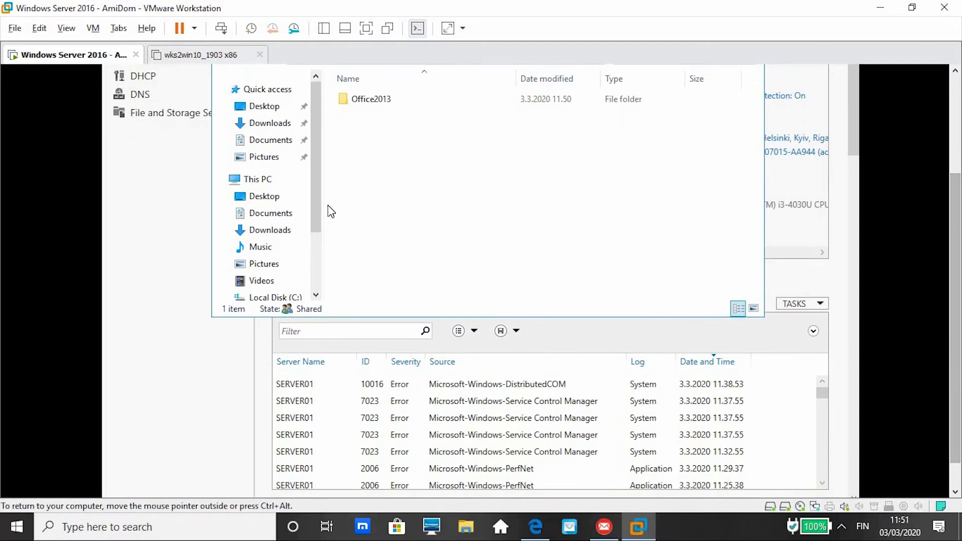
pyautogui.scroll(-2, 318, 241)
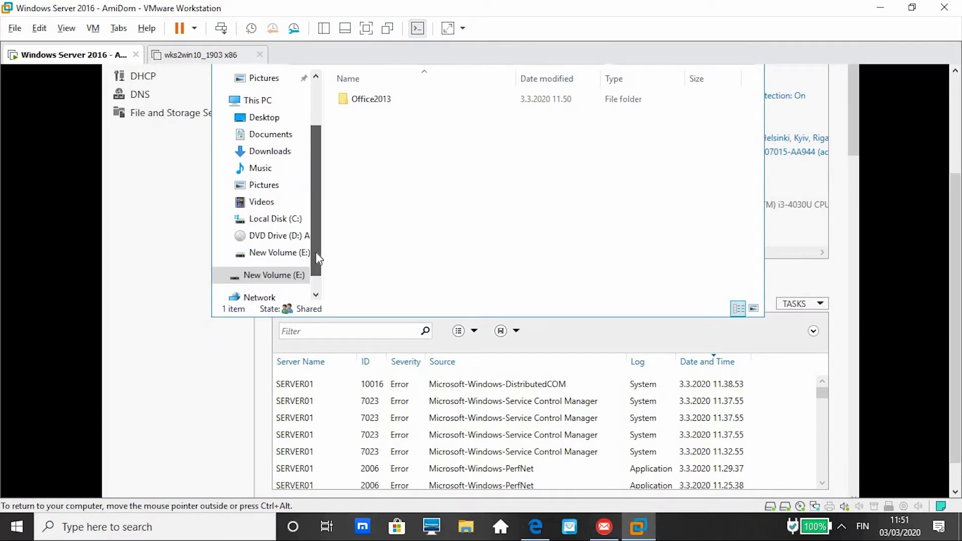
pyautogui.click(287, 242)
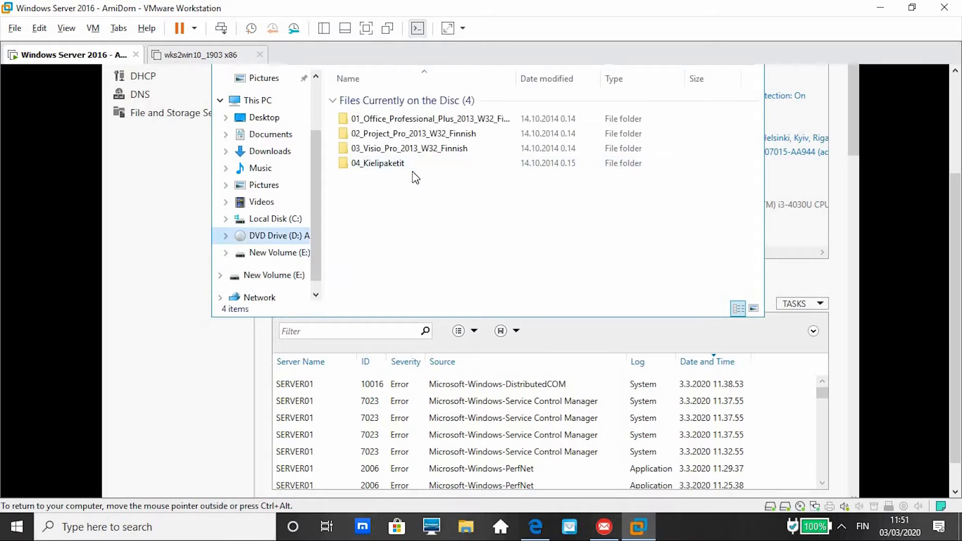
pyautogui.doubleClick(460, 123)
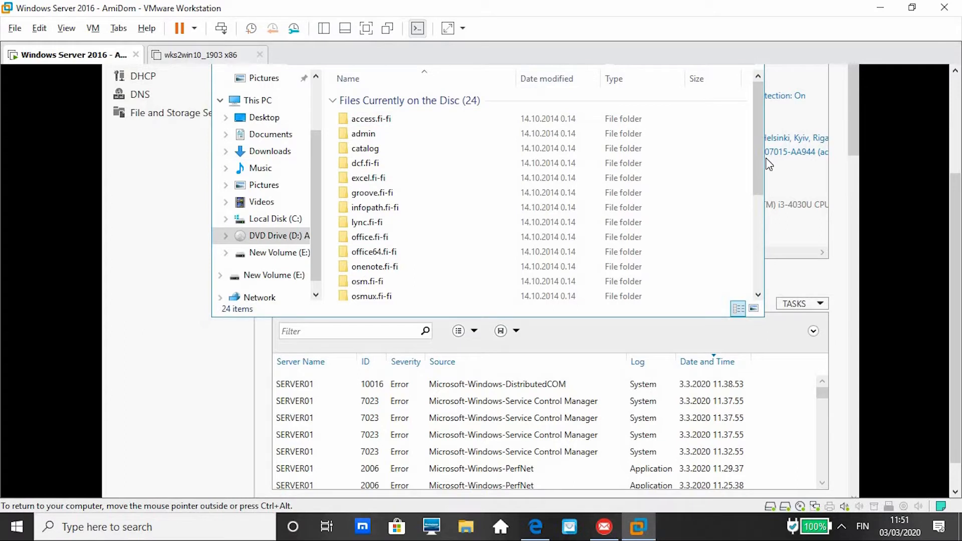
pyautogui.moveTo(763, 159); pyautogui.dragTo(757, 245)
pyautogui.click(374, 206)
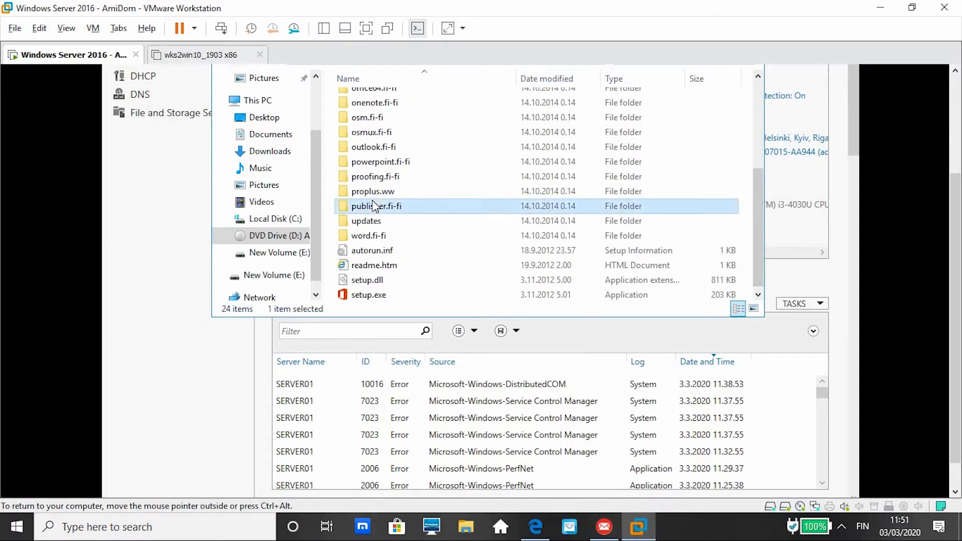
pyautogui.hotkey('ctrl', 'a')
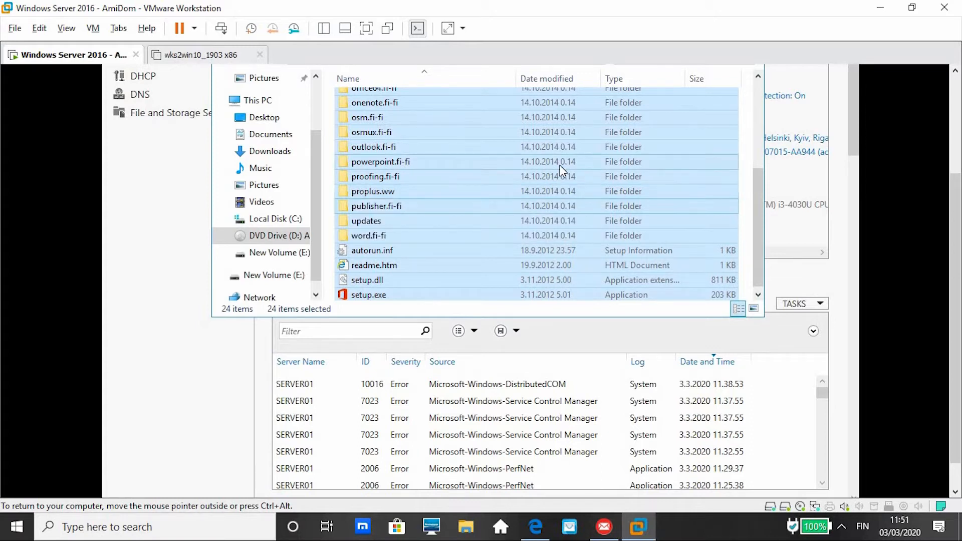
# Go to New Volume (E:) and open the Office2013 folder inside Share.
pyautogui.click(956, 72)
pyautogui.click(956, 71)
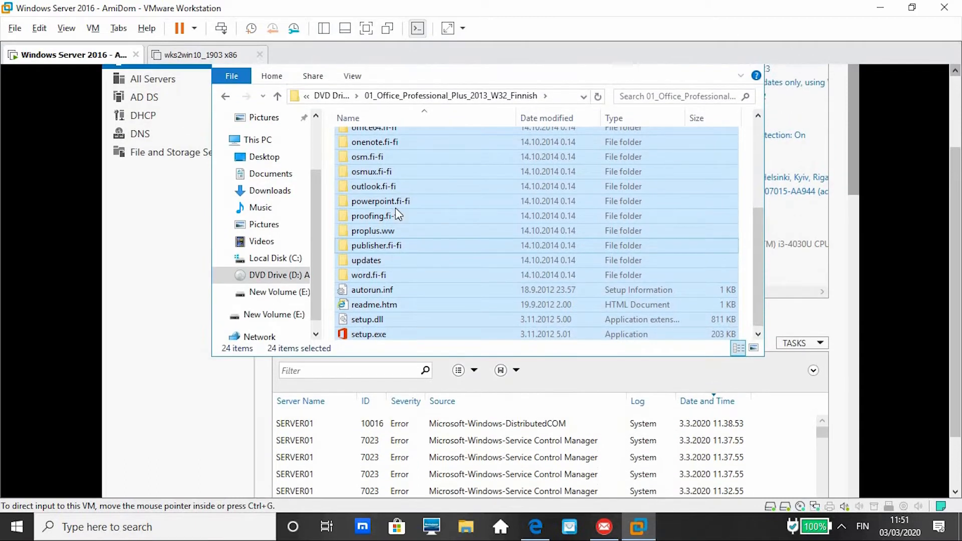
pyautogui.click(258, 315)
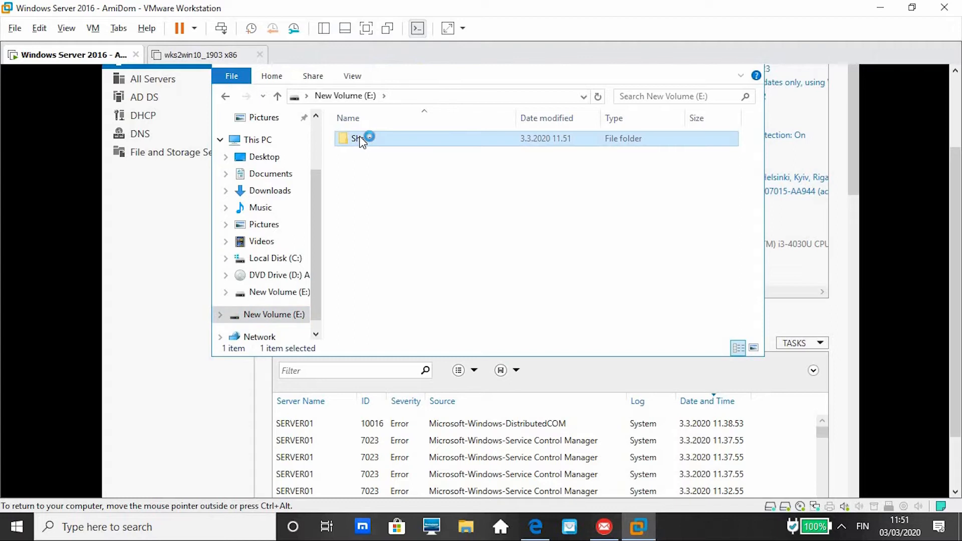
pyautogui.doubleClick(359, 136)
pyautogui.doubleClick(381, 140)
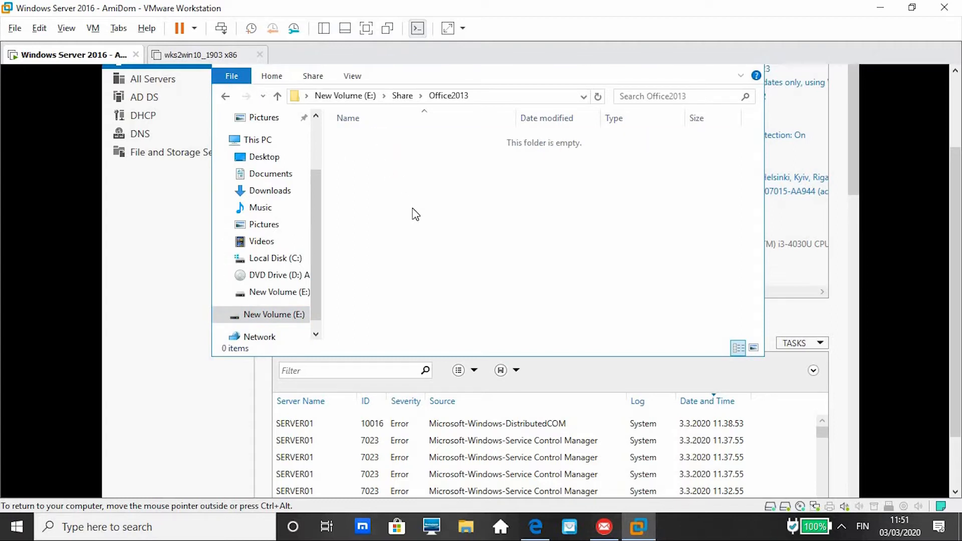
# Paste the copied Office installation files into the Office2013 folder, then select everything there and look through the copied items.
pyautogui.hotkey('ctrl', 'v')
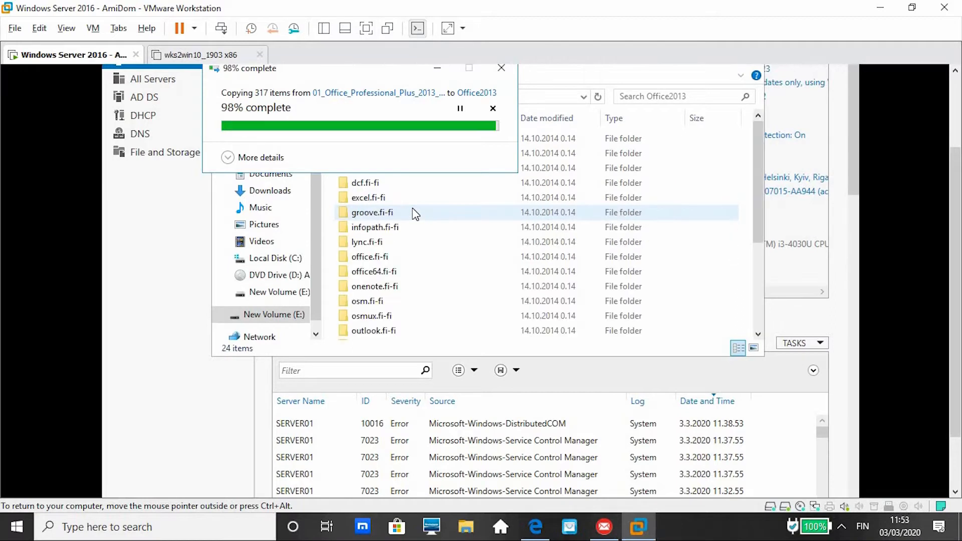
pyautogui.hotkey('ctrl', 'a')
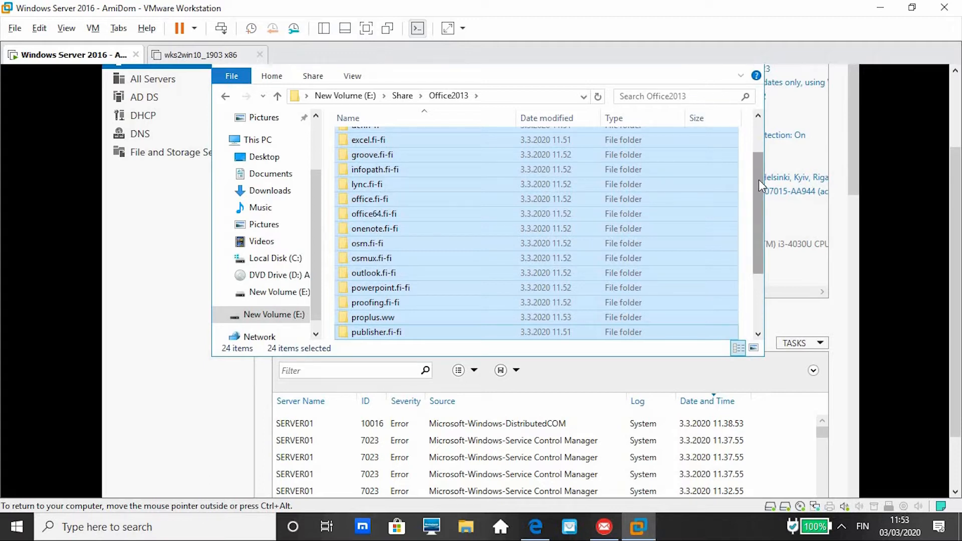
pyautogui.moveTo(759, 179); pyautogui.dragTo(762, 256)
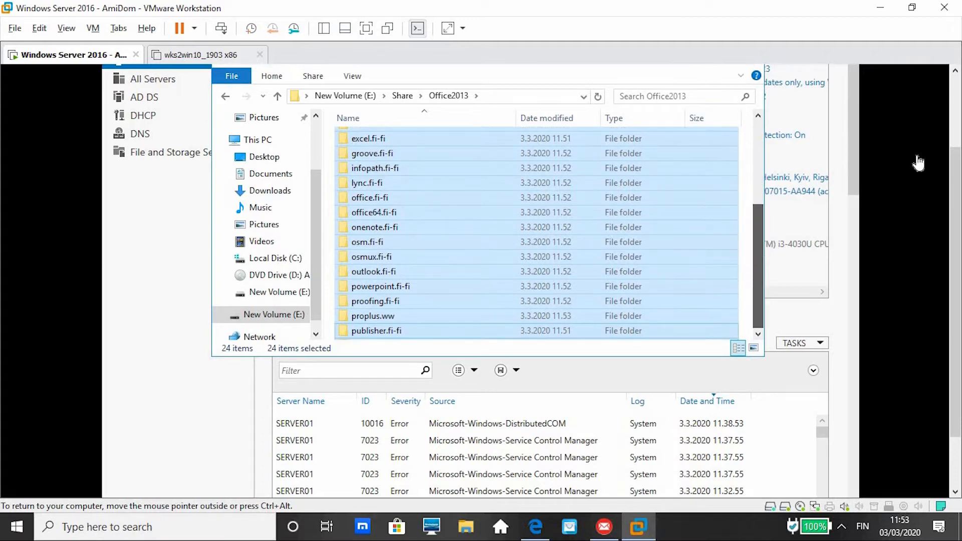
pyautogui.click(956, 72)
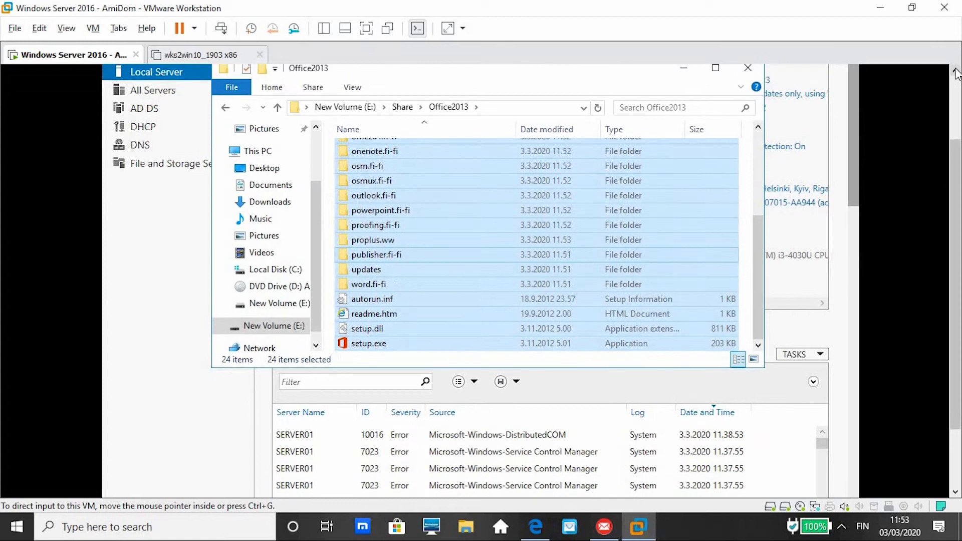
pyautogui.click(956, 72)
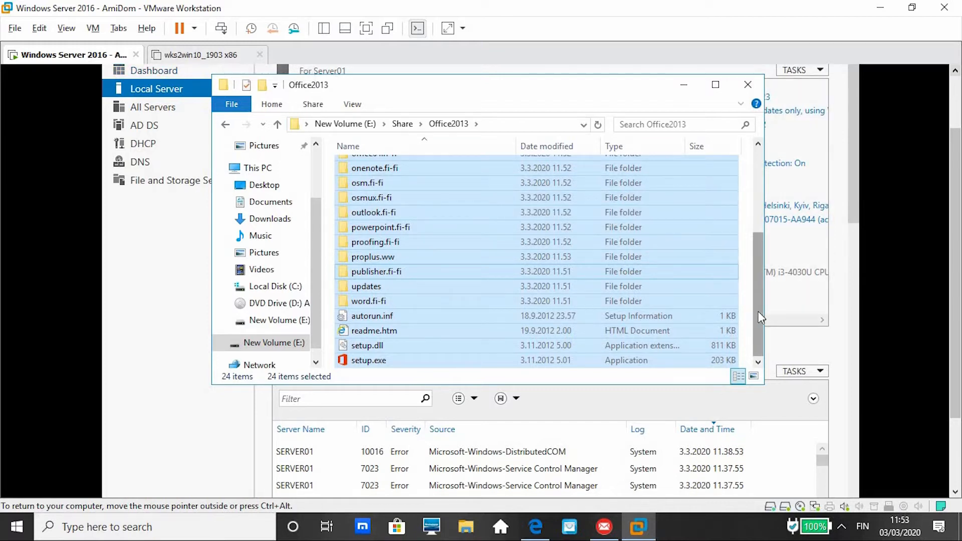
pyautogui.scroll(1, 737, 211)
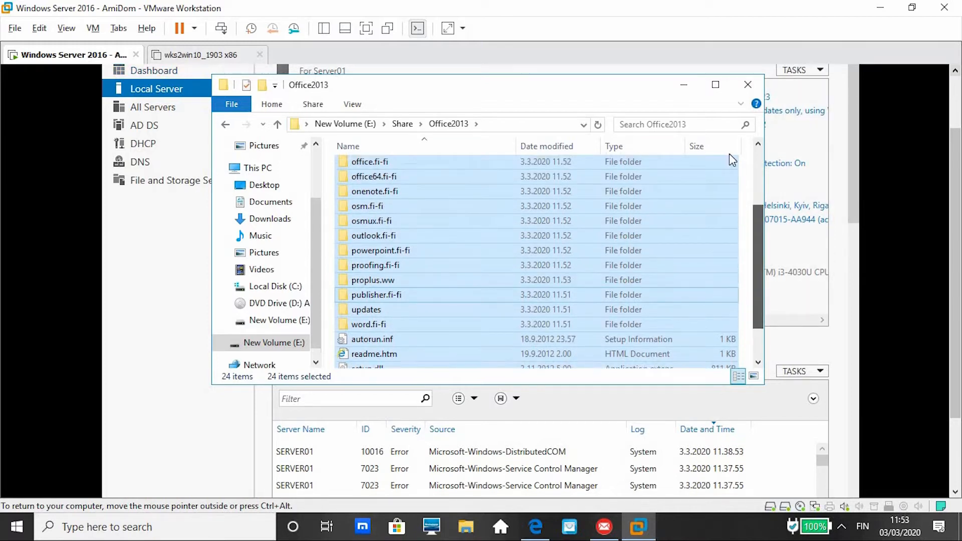
pyautogui.scroll(2, 754, 163)
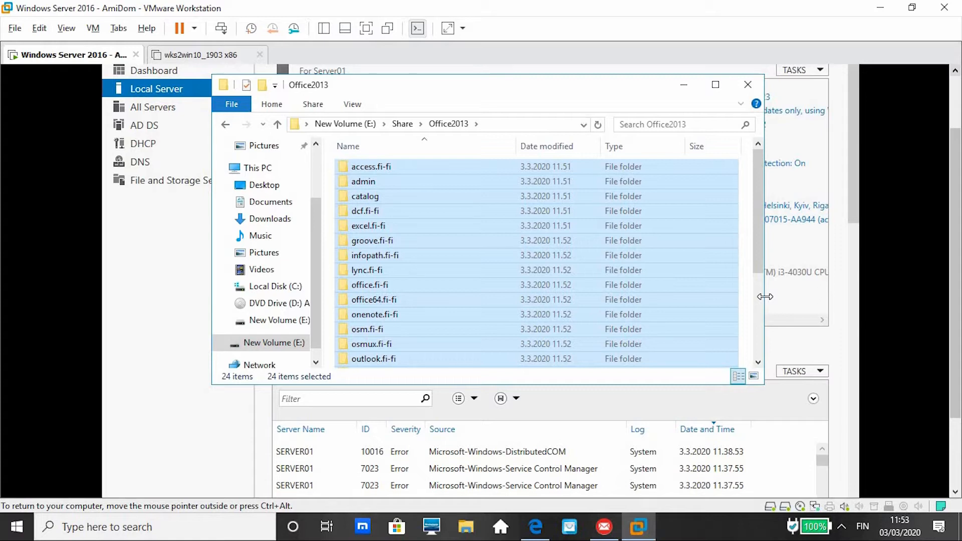
pyautogui.click(759, 342)
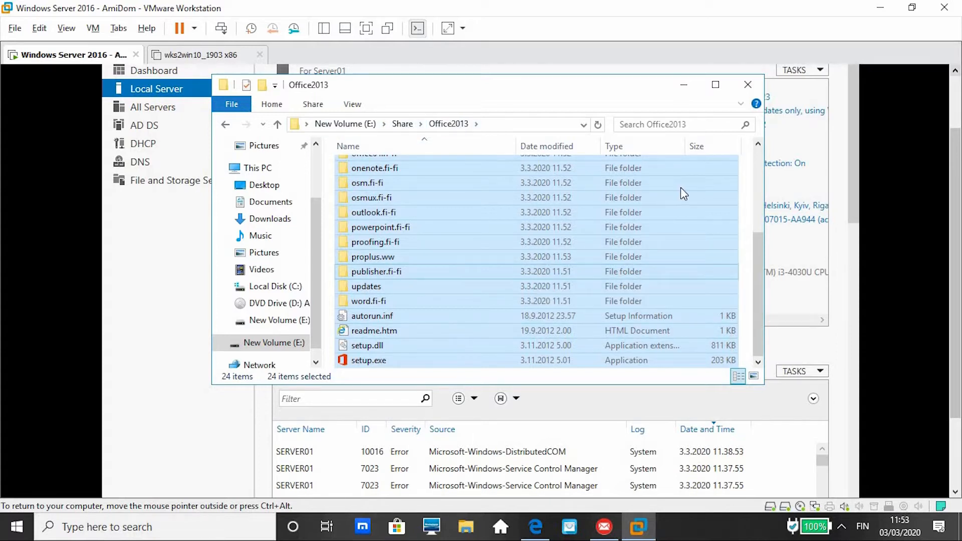
# Sort the Office2013 folder by size and open its proplus.ww subfolder.
pyautogui.click(717, 148)
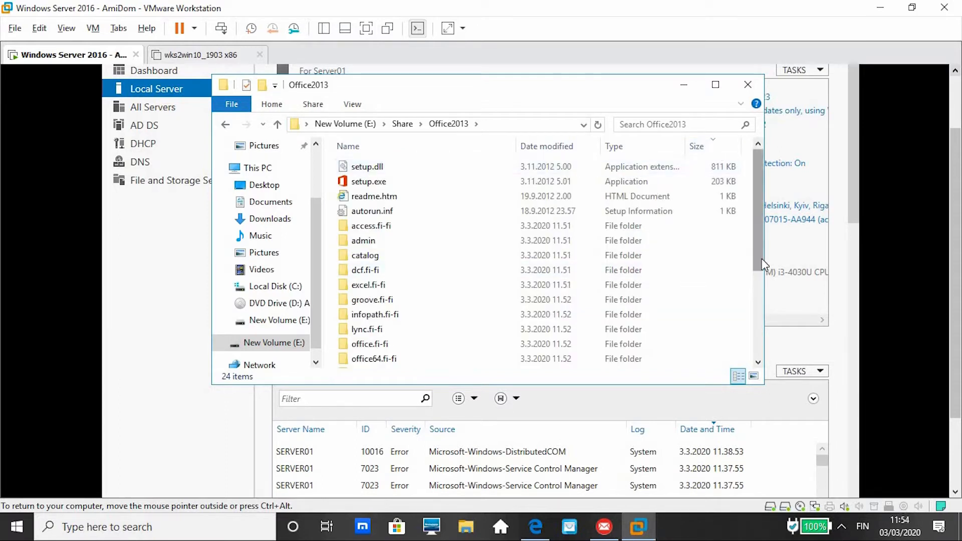
pyautogui.moveTo(762, 259); pyautogui.dragTo(762, 363)
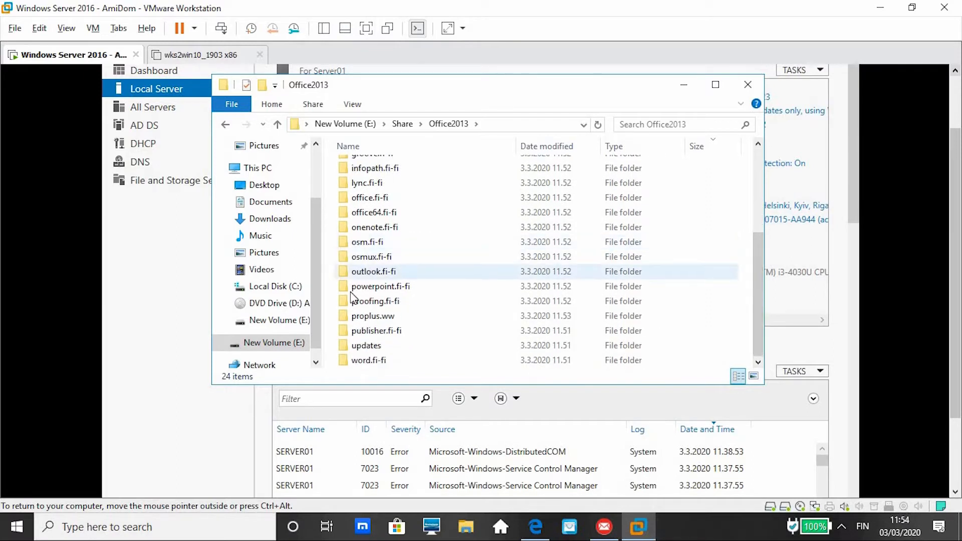
pyautogui.moveTo(371, 281)
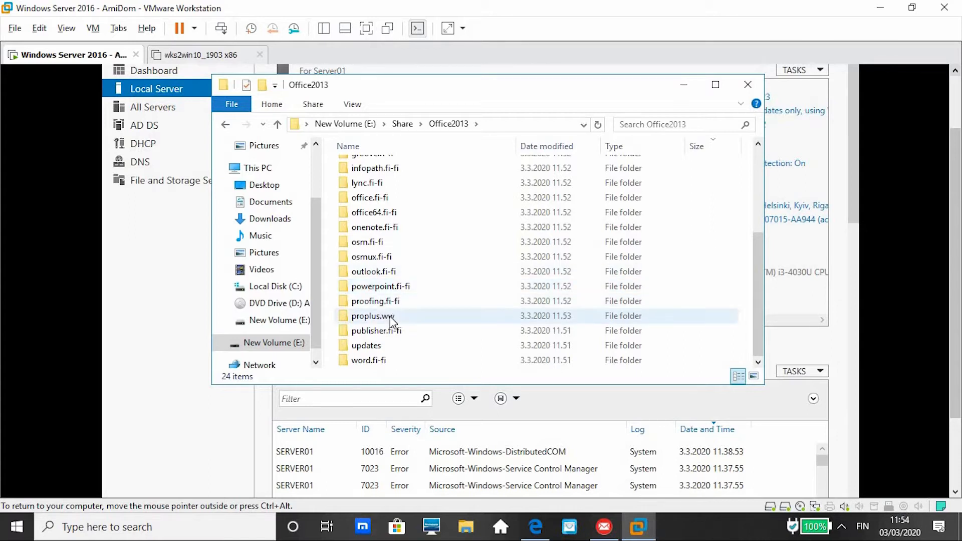
pyautogui.click(392, 319)
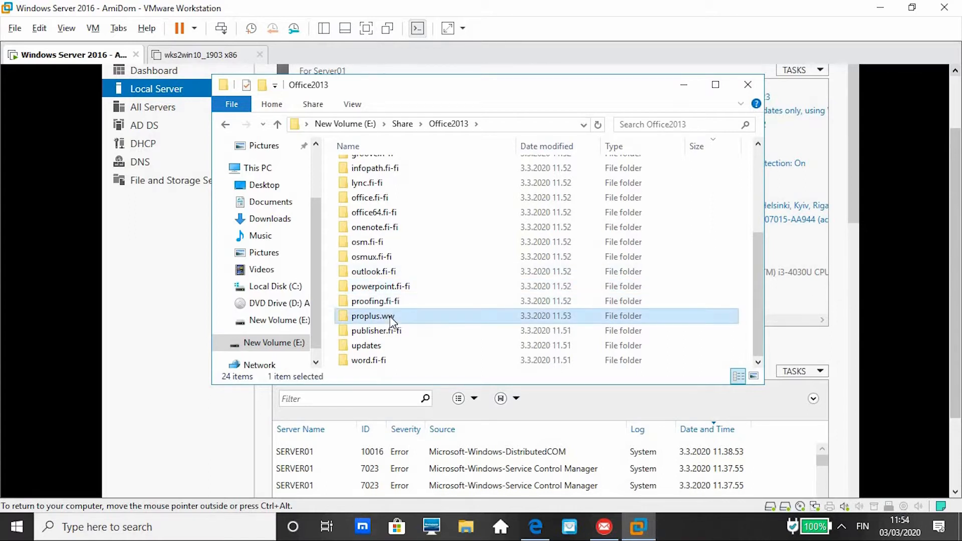
pyautogui.moveTo(401, 323)
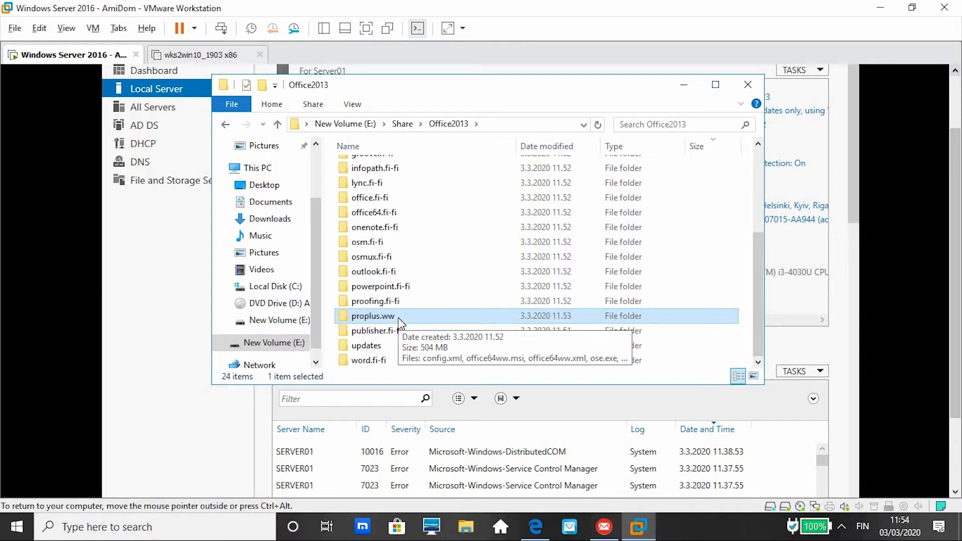
pyautogui.doubleClick(399, 320)
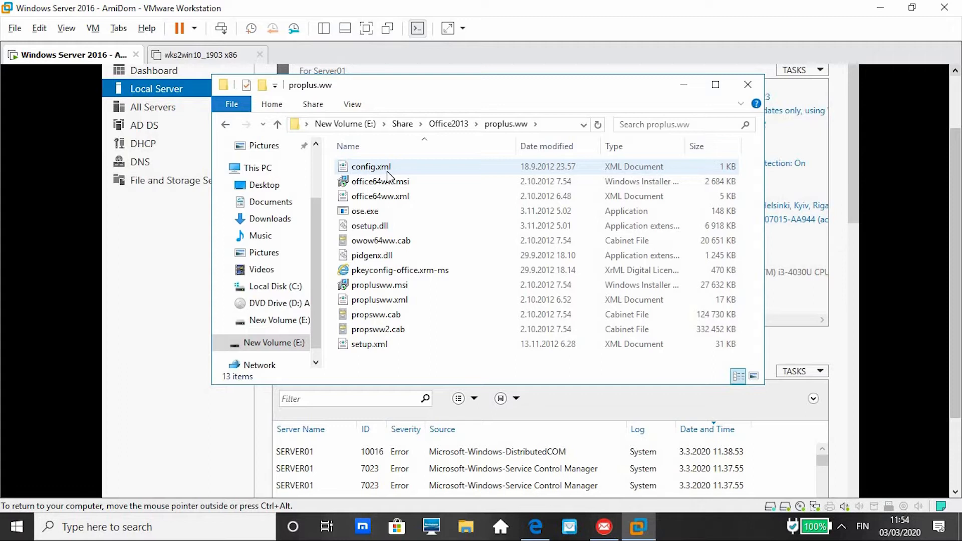
# Open config.xml from the proplus.ww folder in Notepad and look over its configuration entries.
pyautogui.click(389, 170)
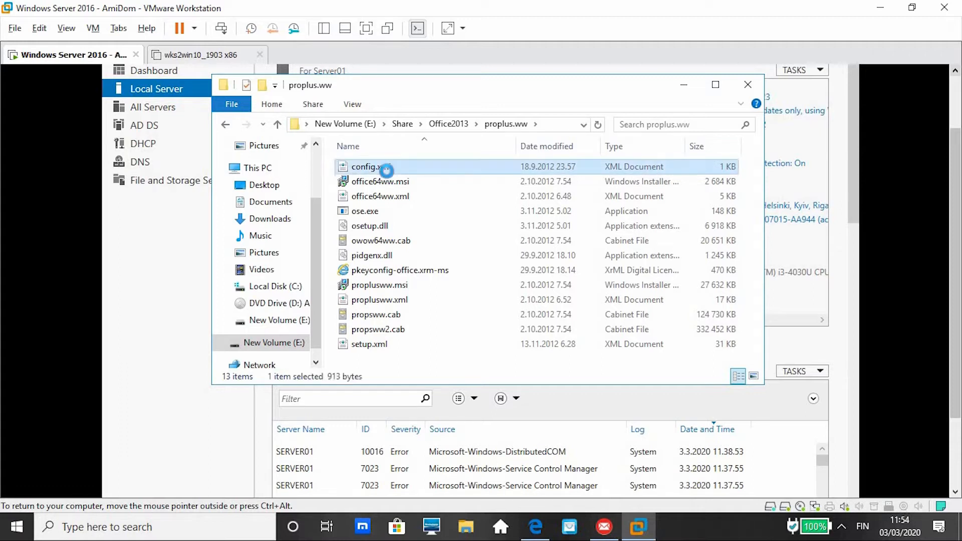
pyautogui.rightClick(387, 171)
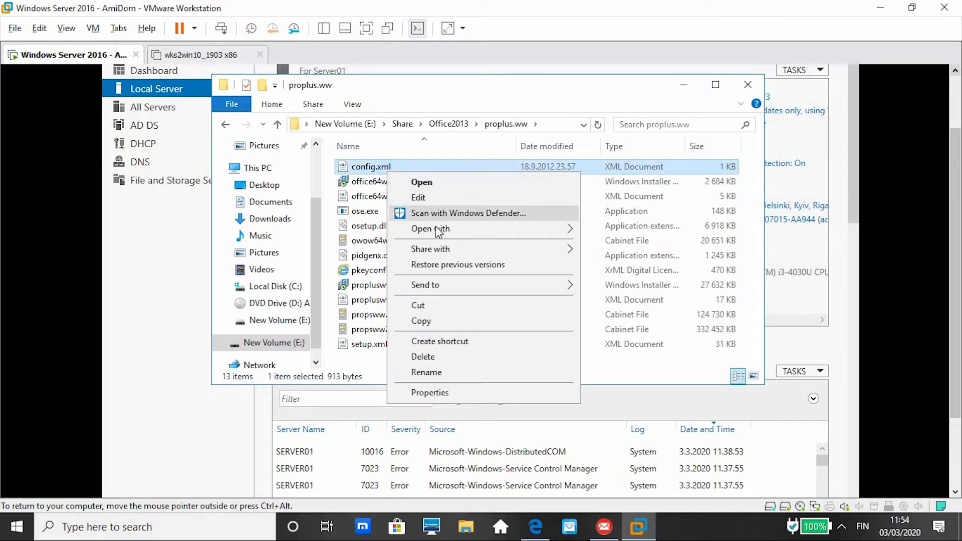
pyautogui.moveTo(552, 228)
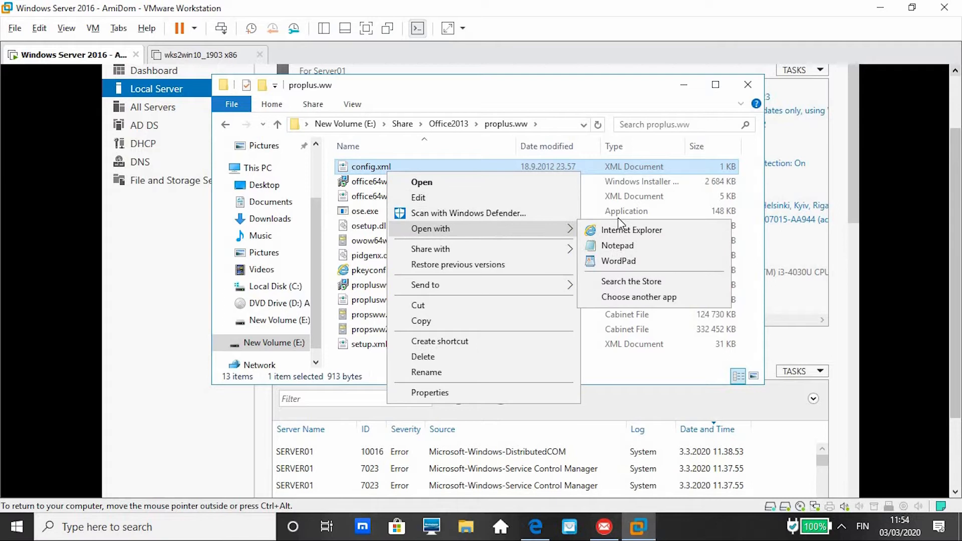
pyautogui.click(618, 247)
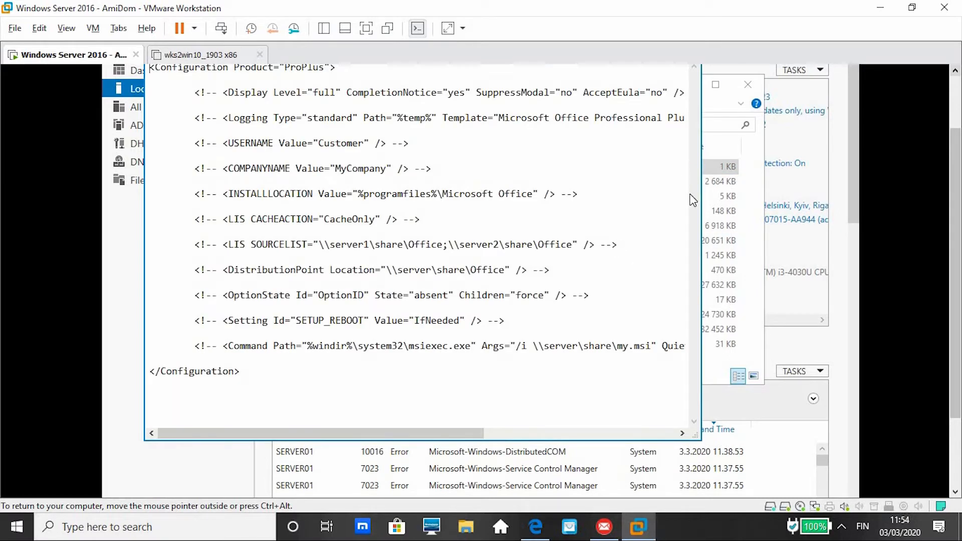
pyautogui.click(957, 74)
pyautogui.click(957, 73)
pyautogui.click(957, 73)
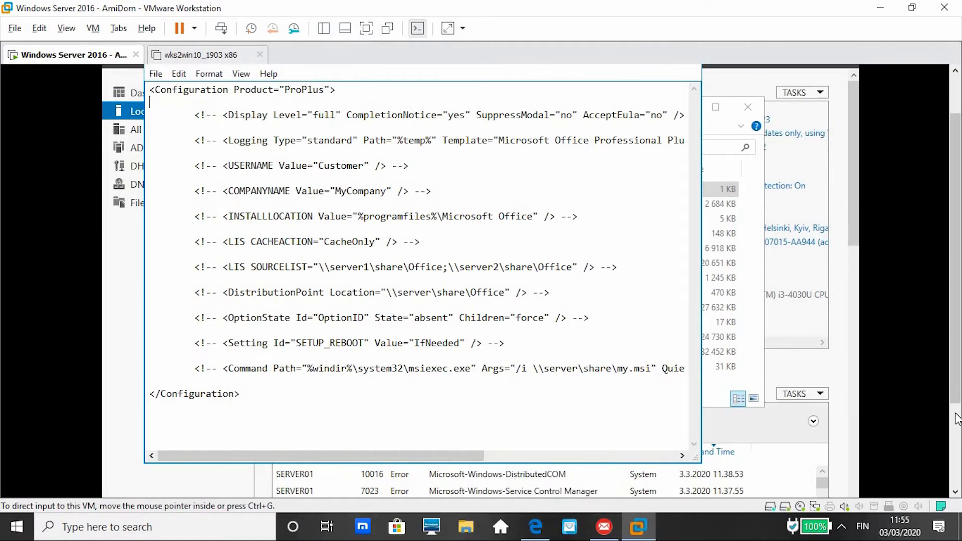
pyautogui.click(956, 428)
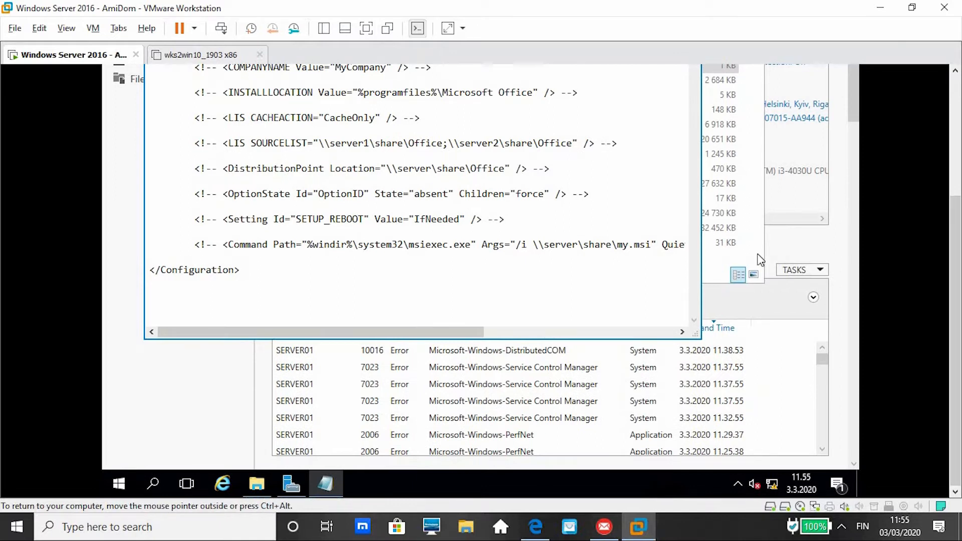
pyautogui.click(957, 112)
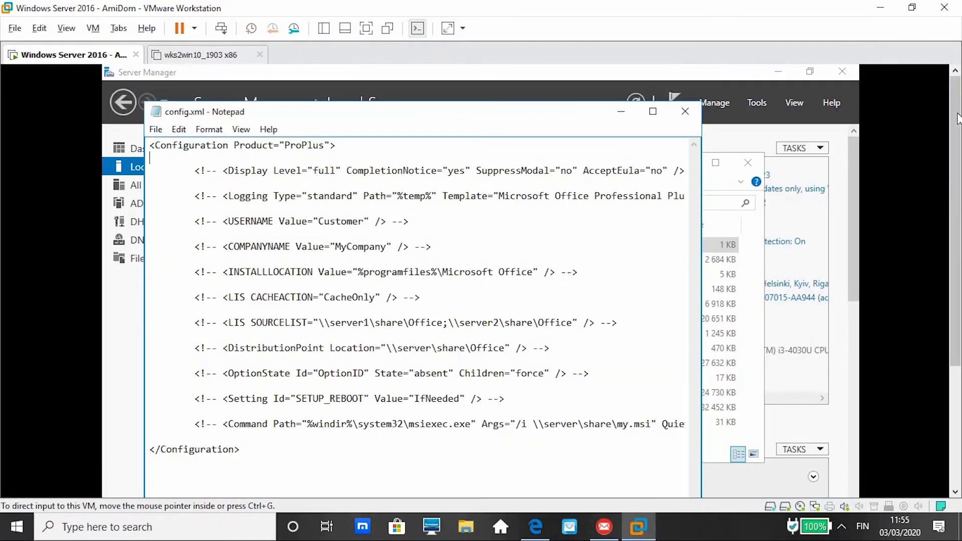
pyautogui.click(959, 381)
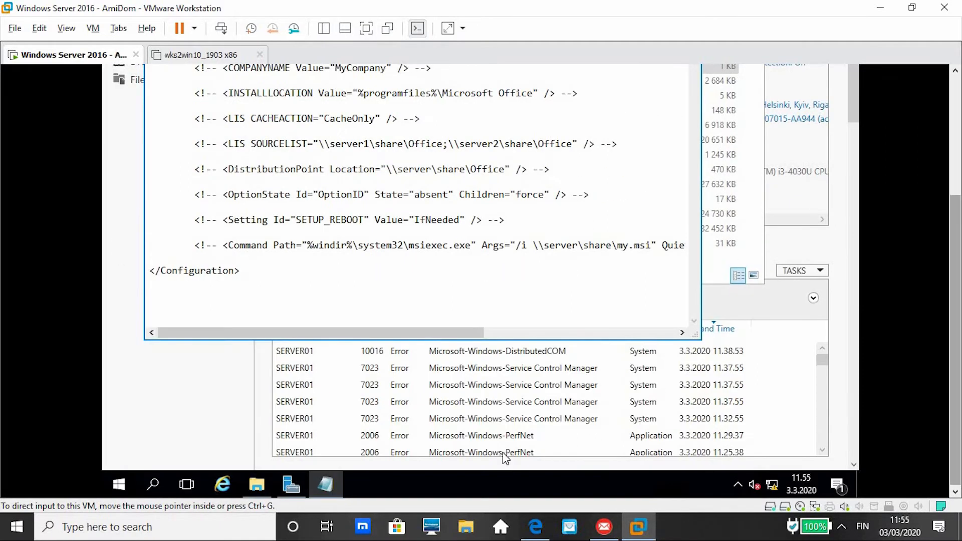
# Switch to File Explorer on the host computer, open the config_xml text document from SSD1 (F:), and review its settings.
pyautogui.click(469, 514)
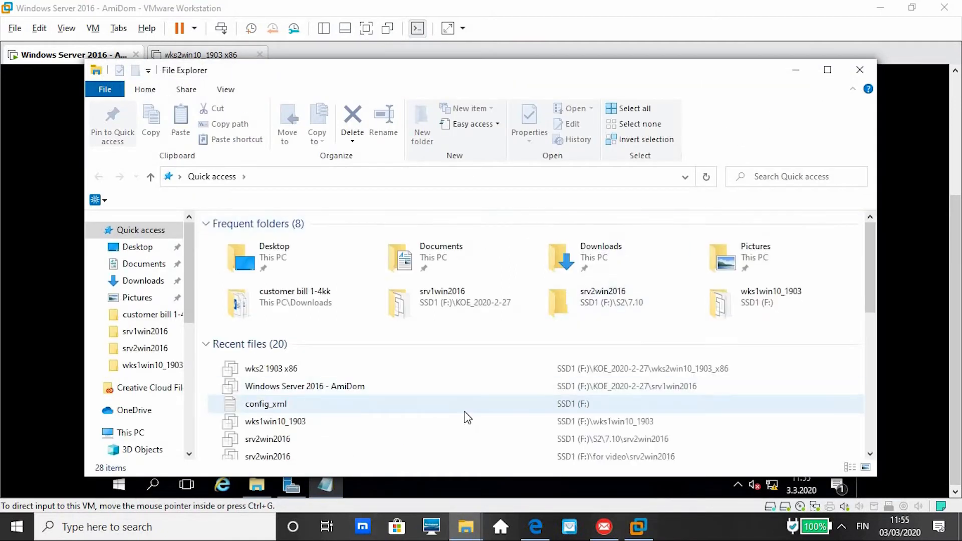
pyautogui.click(859, 69)
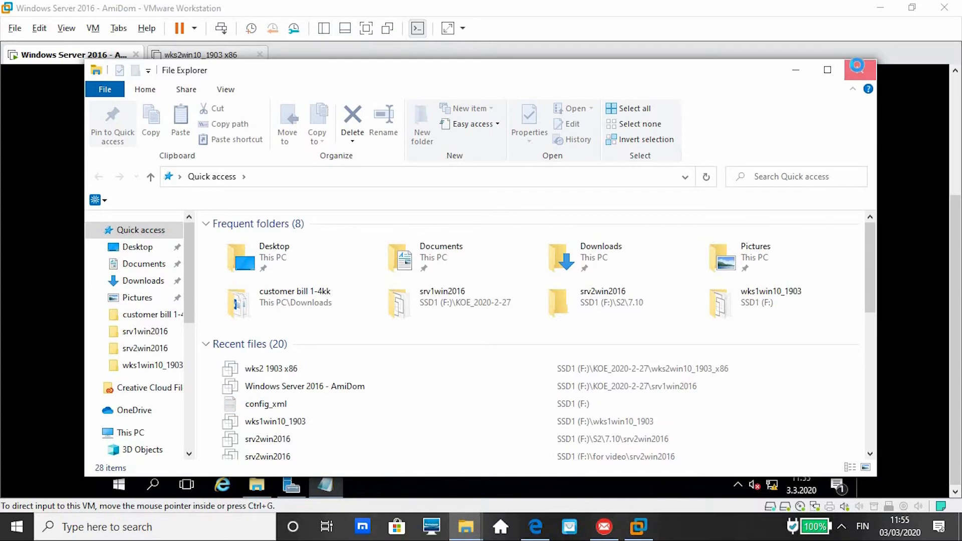
pyautogui.click(393, 315)
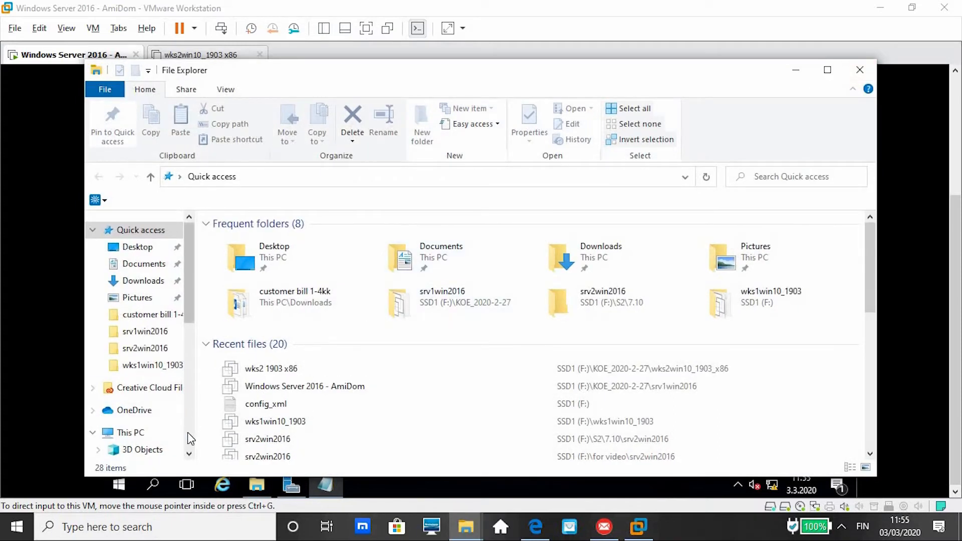
pyautogui.scroll(-5, 188, 432)
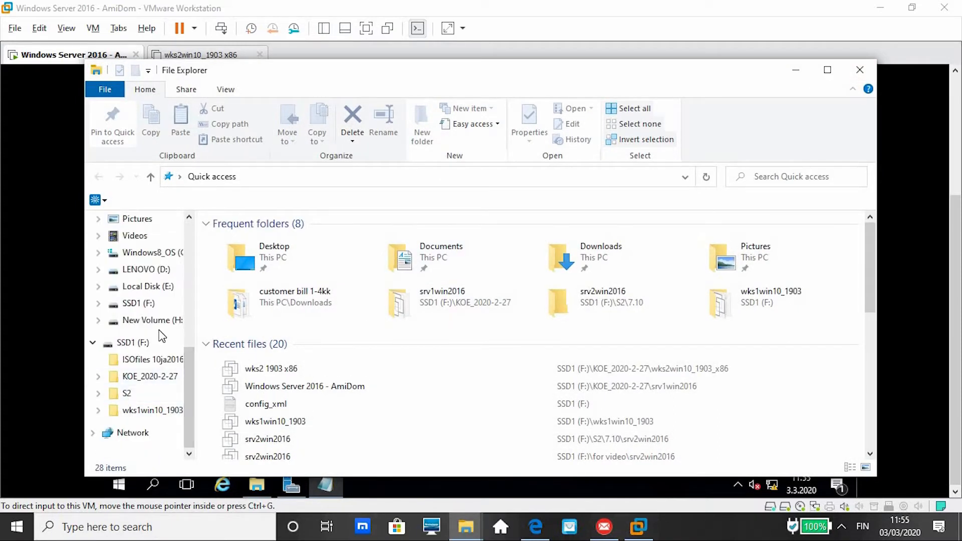
pyautogui.click(145, 343)
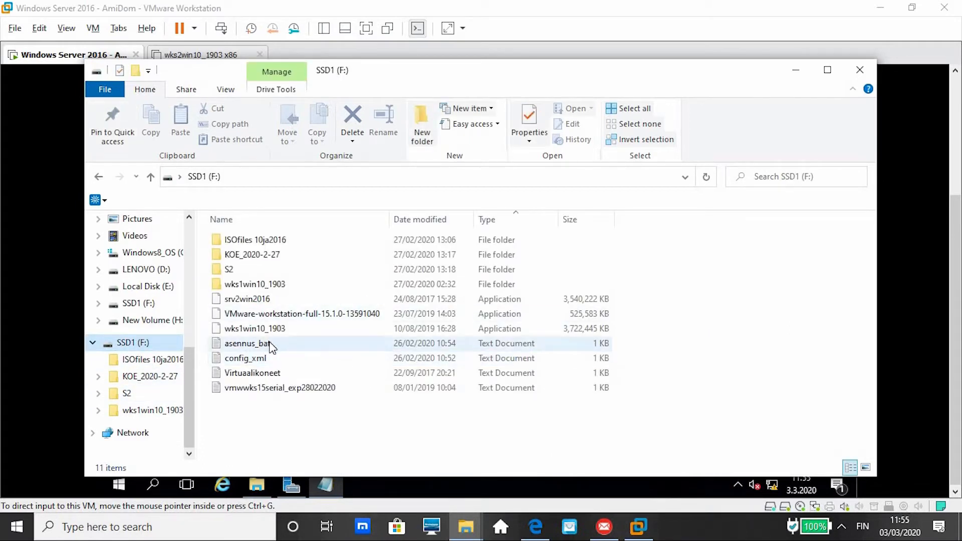
pyautogui.click(263, 359)
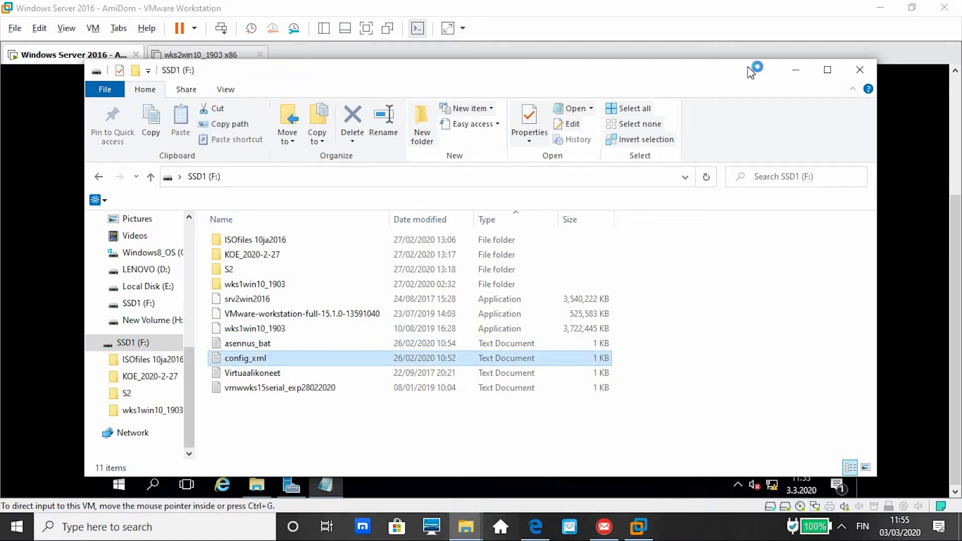
pyautogui.click(798, 69)
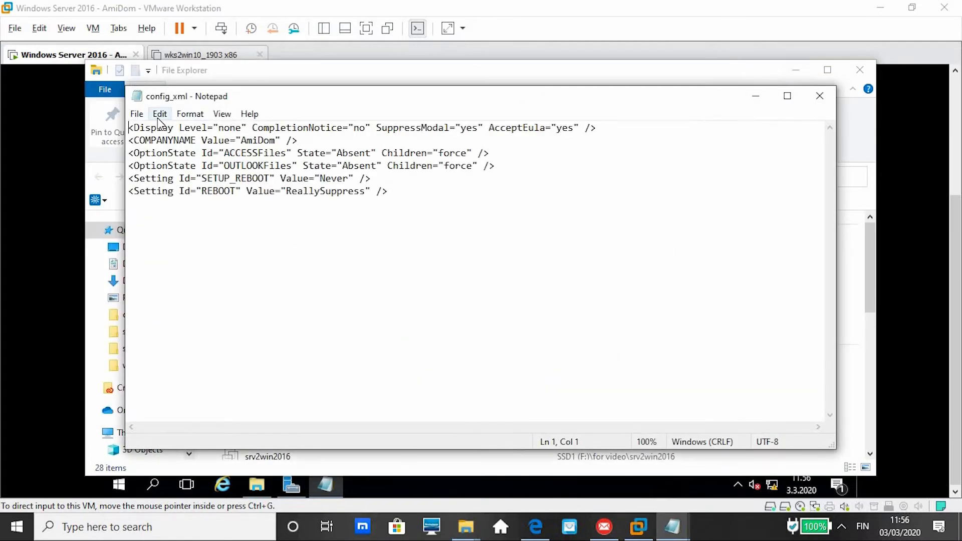
pyautogui.doubleClick(187, 166)
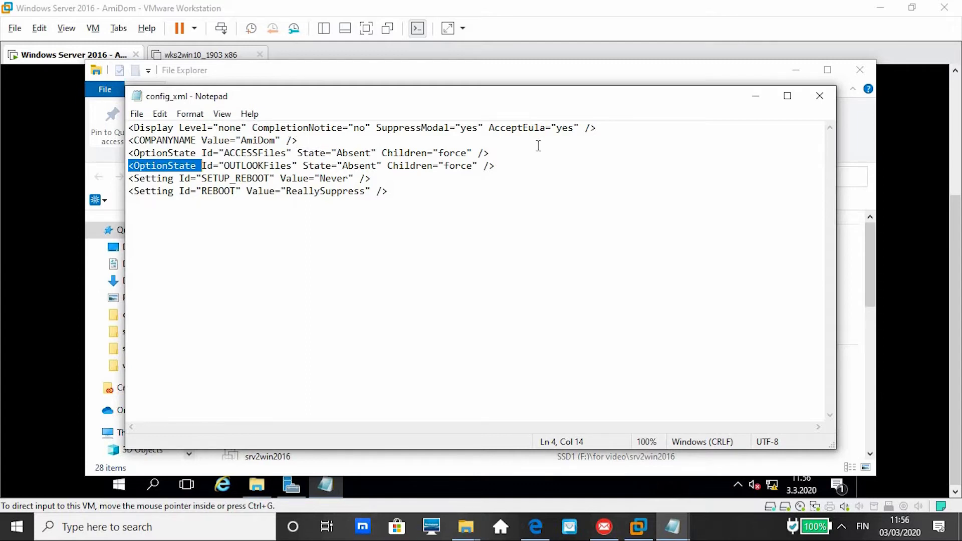
pyautogui.click(556, 189)
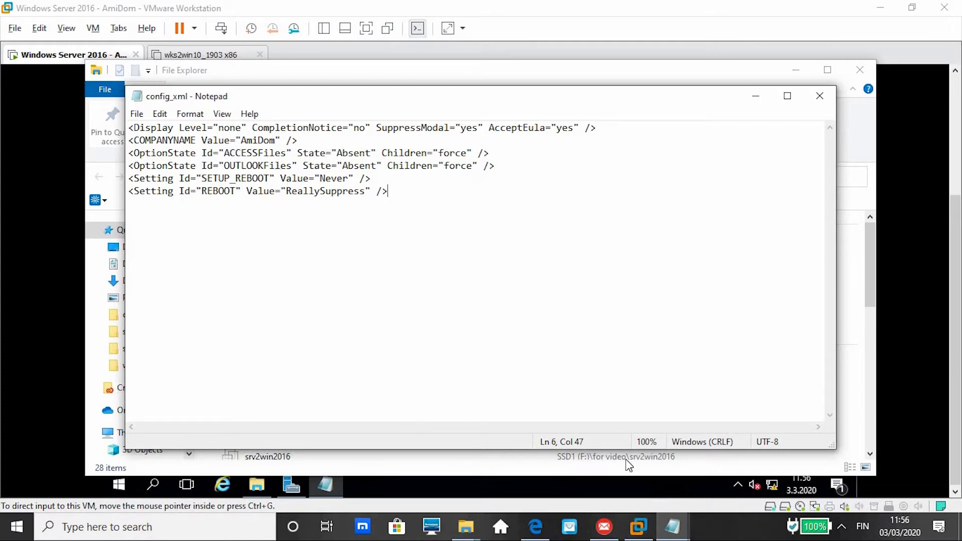
# Switch to the Wise Packaging page in Edge and examine the PowerPoint and Word OptionState IDs in its sample configuration.
pyautogui.click(536, 526)
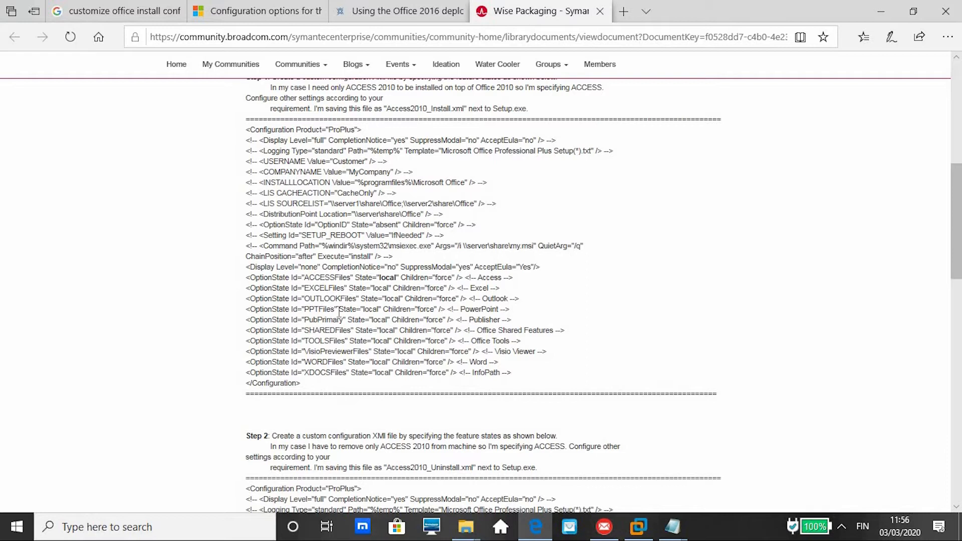
pyautogui.doubleClick(313, 309)
pyautogui.click(313, 308)
pyautogui.tripleClick(316, 362)
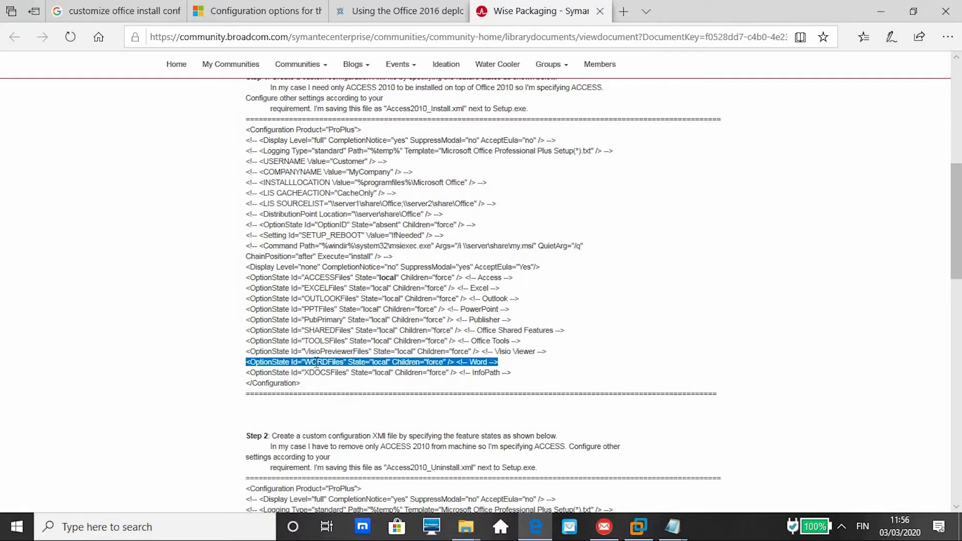
pyautogui.click(316, 363)
pyautogui.doubleClick(317, 362)
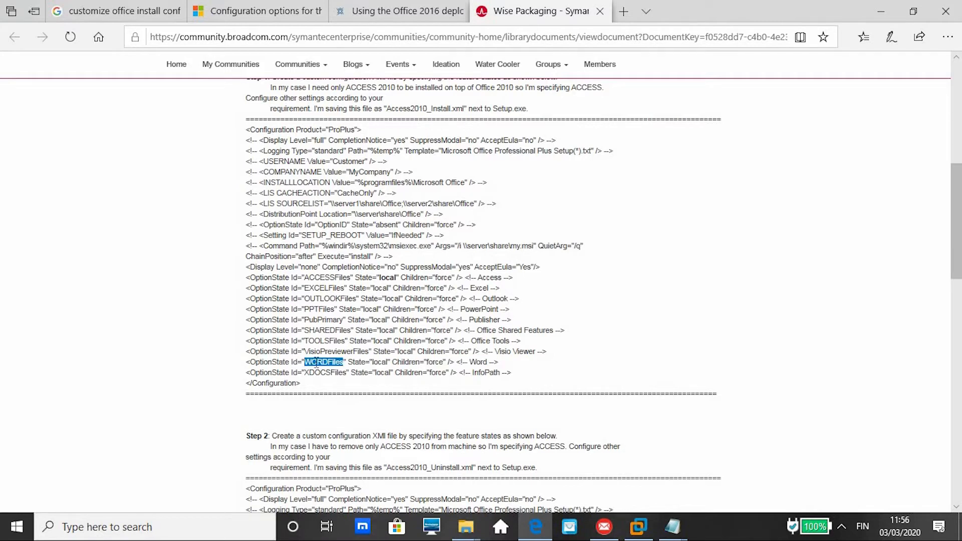
pyautogui.click(316, 363)
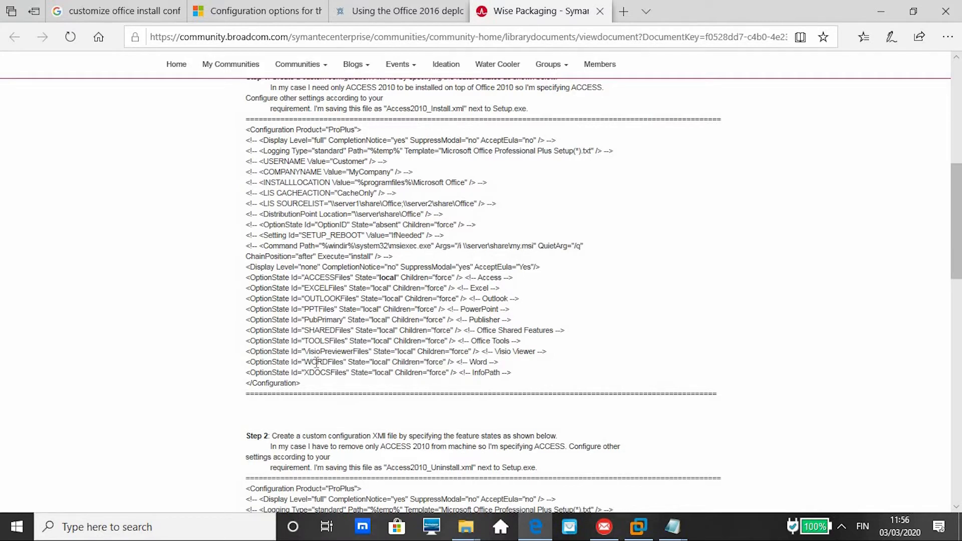
# Examine the Shared Features, Publisher, PowerPoint and Outlook OptionState IDs, and read the Display element options in the Microsoft deployment documentation.
pyautogui.doubleClick(314, 330)
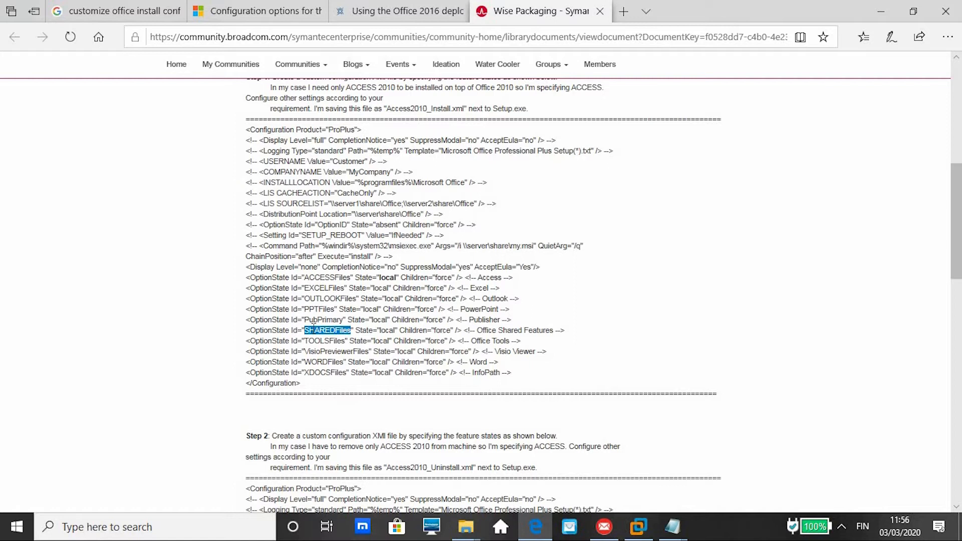
pyautogui.doubleClick(314, 320)
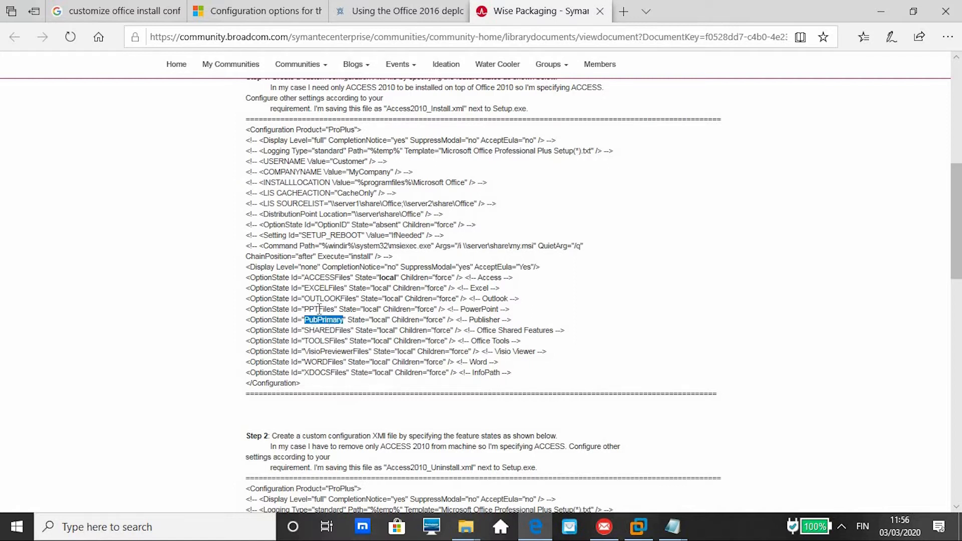
pyautogui.click(316, 308)
pyautogui.doubleClick(321, 297)
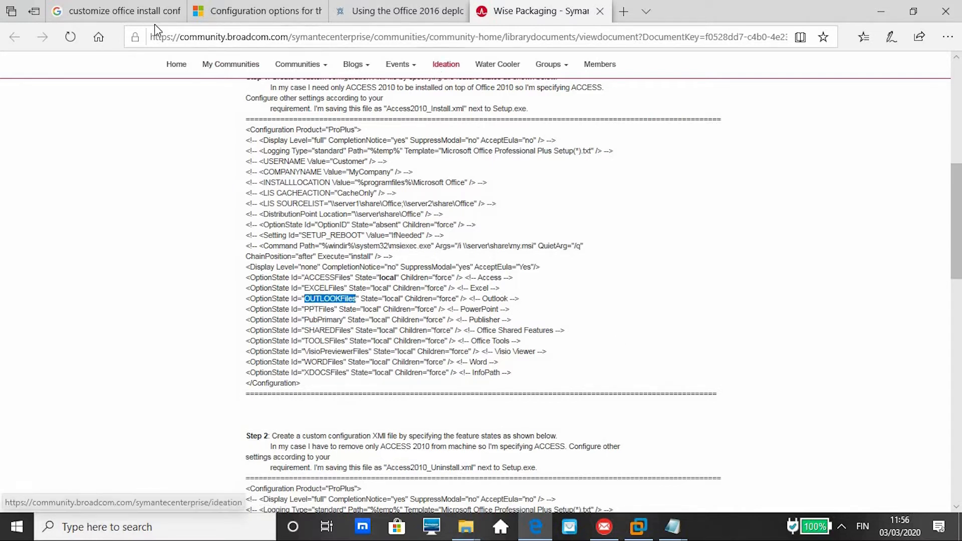
pyautogui.click(271, 16)
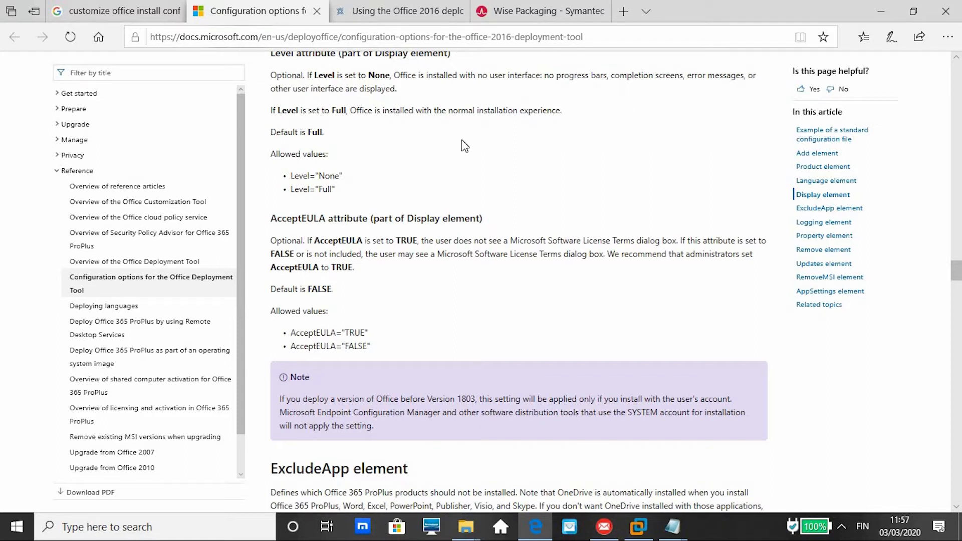
pyautogui.click(880, 12)
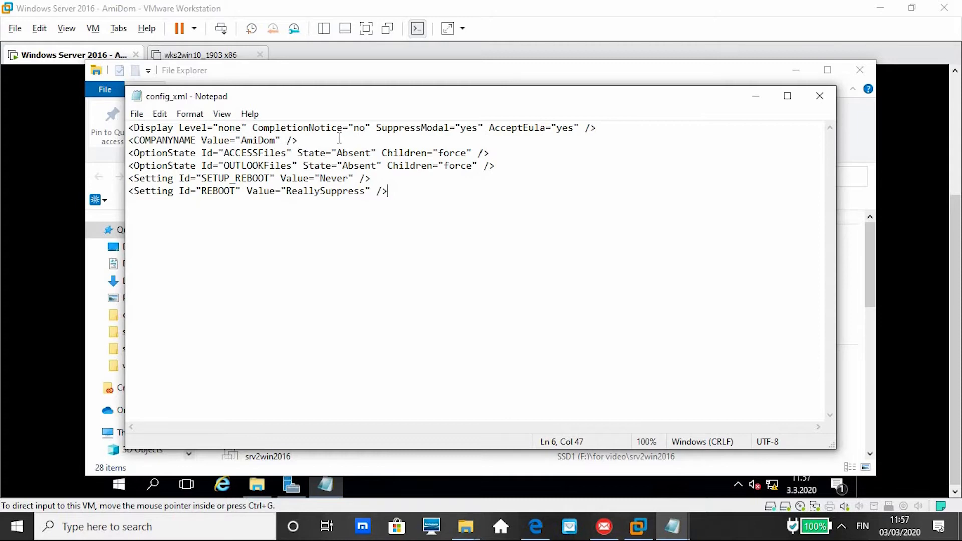
# Review the COMPANYNAME, ACCESSFiles and OUTLOOKFiles entries of the prepared config_xml document in Notepad.
pyautogui.doubleClick(304, 142)
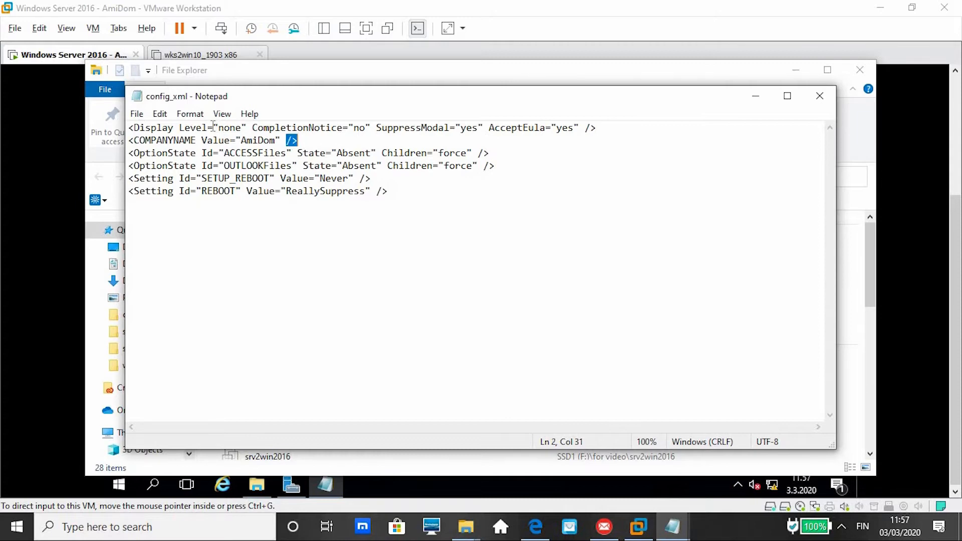
pyautogui.doubleClick(261, 140)
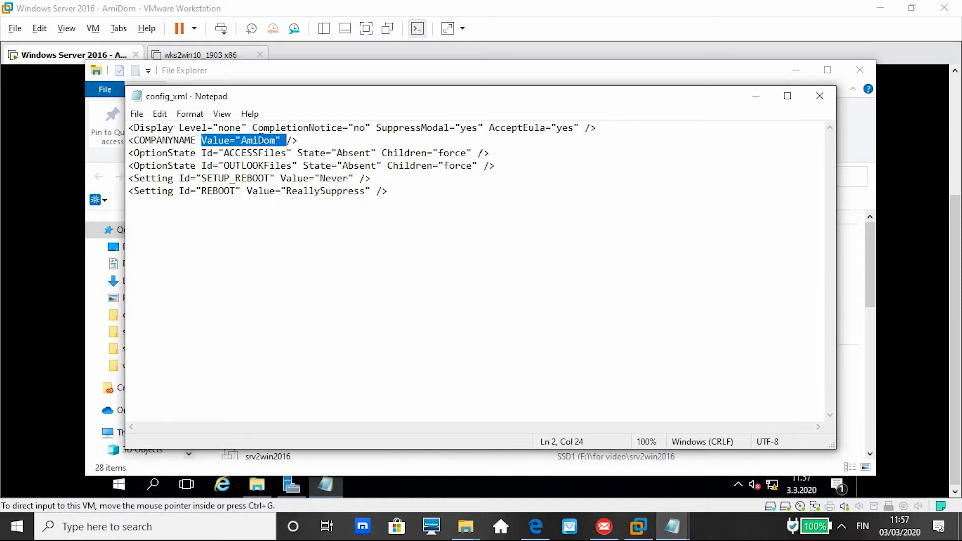
pyautogui.click(260, 140)
pyautogui.doubleClick(304, 141)
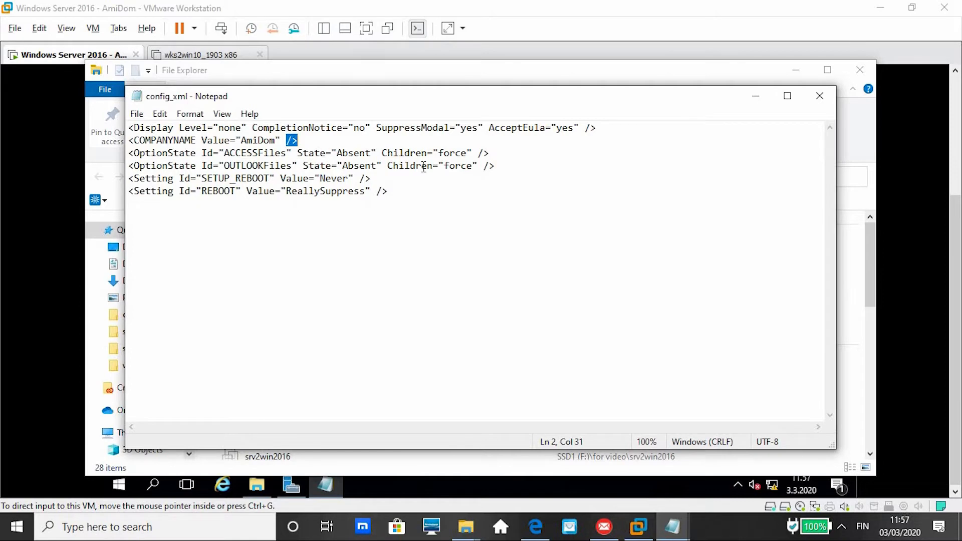
pyautogui.doubleClick(235, 153)
pyautogui.click(238, 168)
pyautogui.click(823, 99)
pyautogui.click(759, 100)
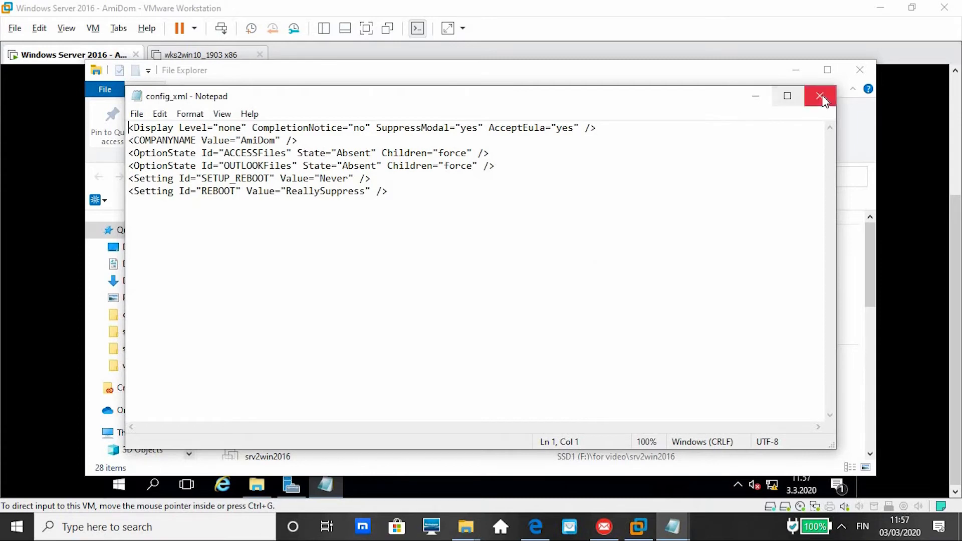
# Copy all the settings text from the config_xml document and close it.
pyautogui.click(419, 192)
pyautogui.doubleClick(419, 193)
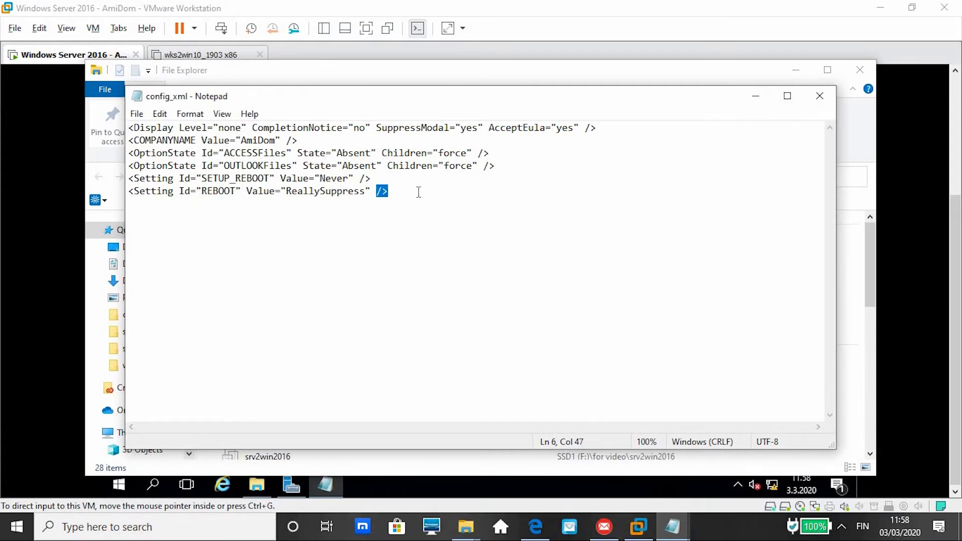
pyautogui.hotkey('ctrl', 'a')
pyautogui.hotkey('ctrl', 'c')
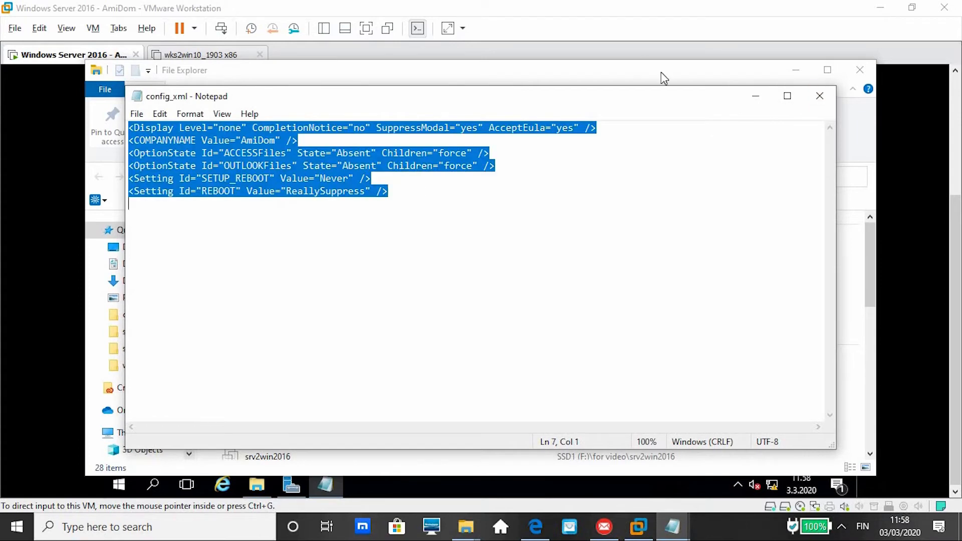
pyautogui.click(822, 96)
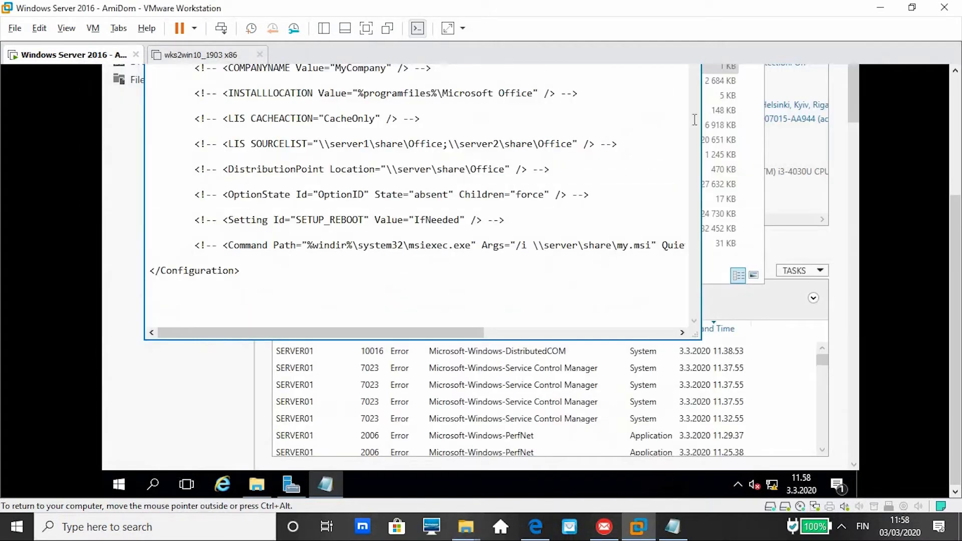
# Paste the copied settings into the server's config.xml, below the opening Configuration Product="ProPlus" line.
pyautogui.click(956, 72)
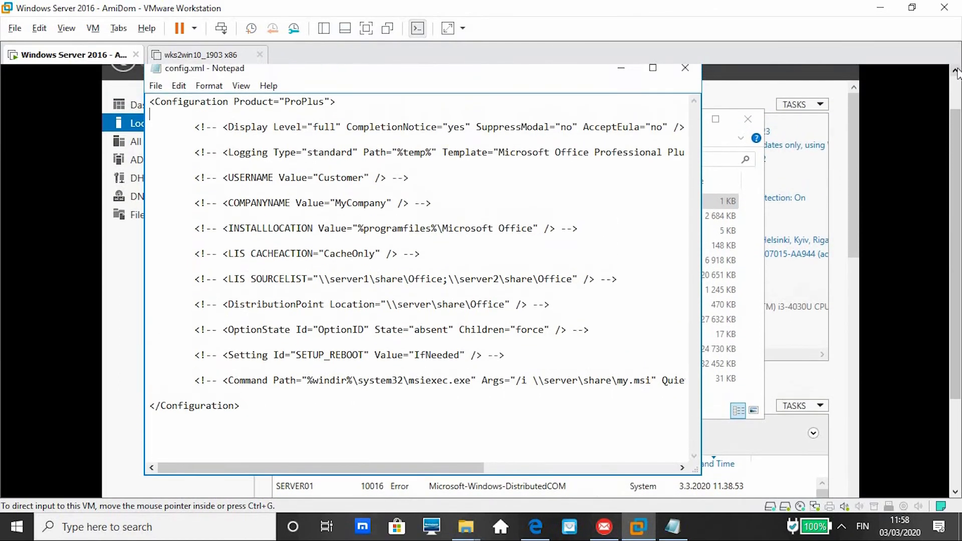
pyautogui.click(350, 118)
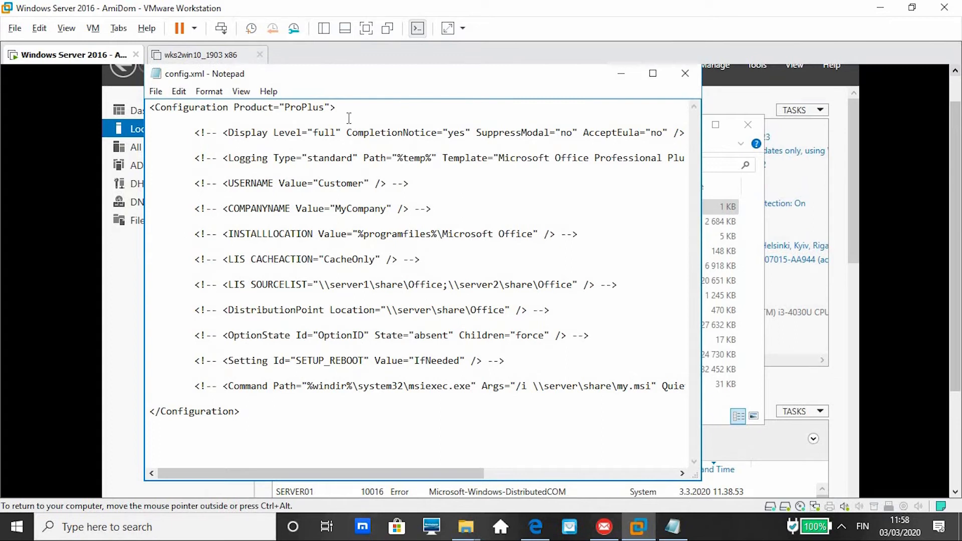
pyautogui.press('Return')
pyautogui.press('Return')
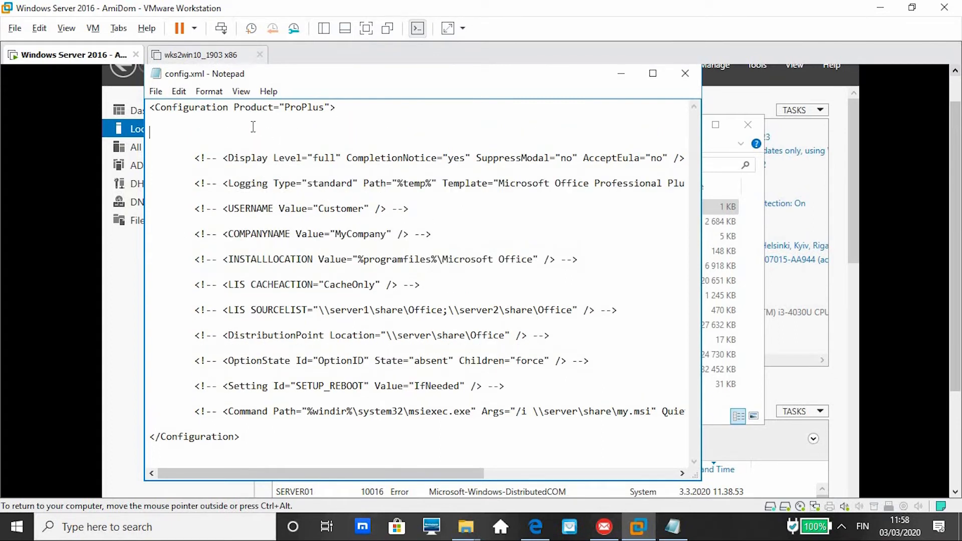
pyautogui.hotkey('ctrl', 'v')
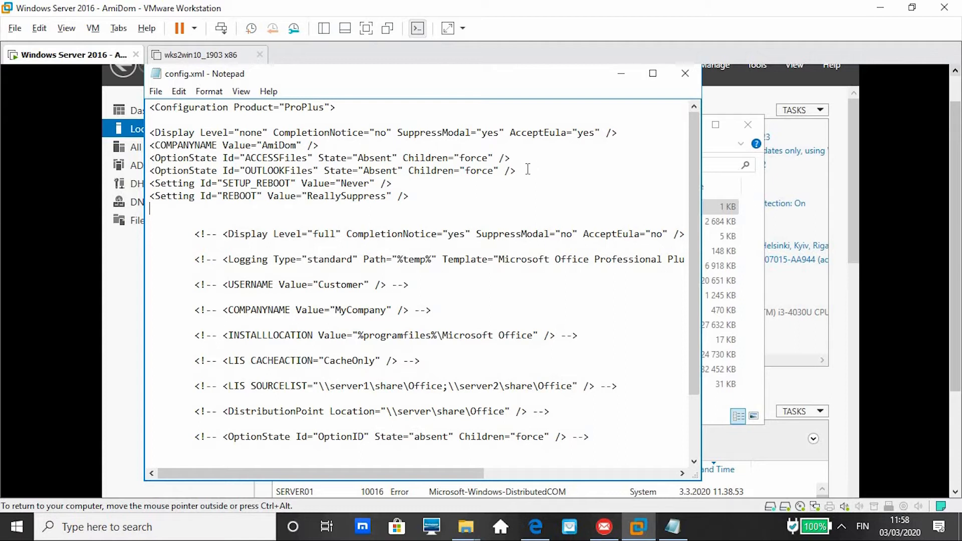
# Duplicate the OUTLOOKFiles OptionState line directly below the original in config.xml.
pyautogui.press('Return')
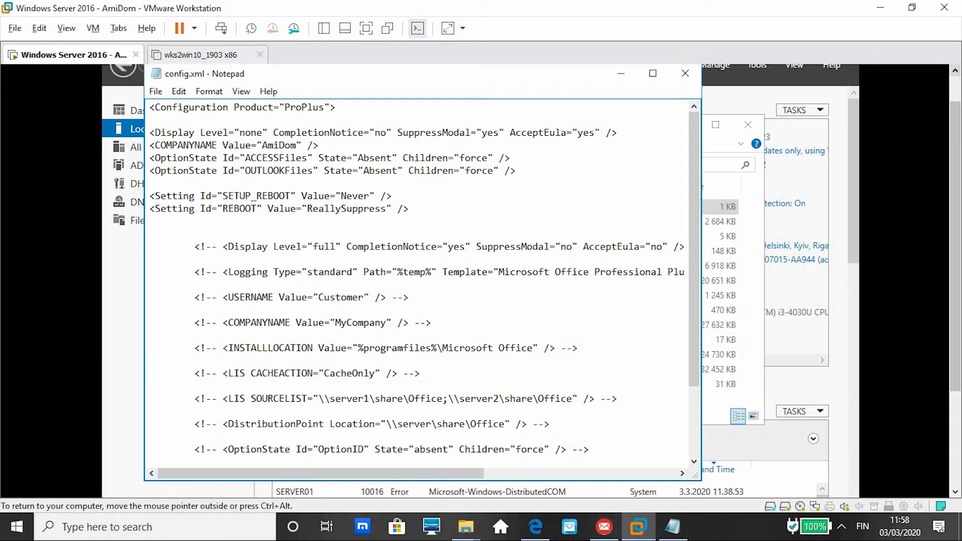
pyautogui.doubleClick(280, 171)
pyautogui.click(280, 171)
pyautogui.doubleClick(280, 171)
pyautogui.click(281, 171)
pyautogui.moveTo(150, 173); pyautogui.dragTo(283, 183)
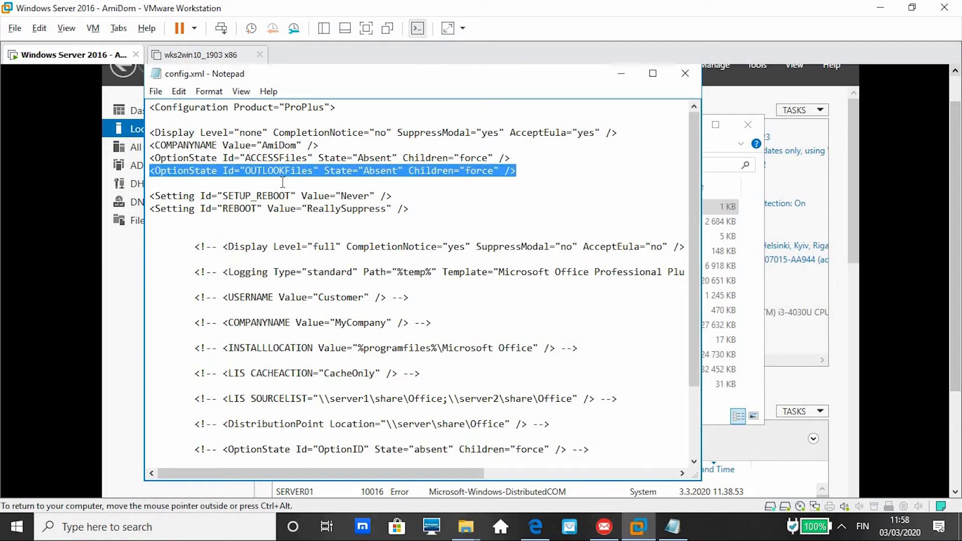
pyautogui.hotkey('ctrl', 'c')
pyautogui.click(245, 182)
pyautogui.hotkey('ctrl', 'v')
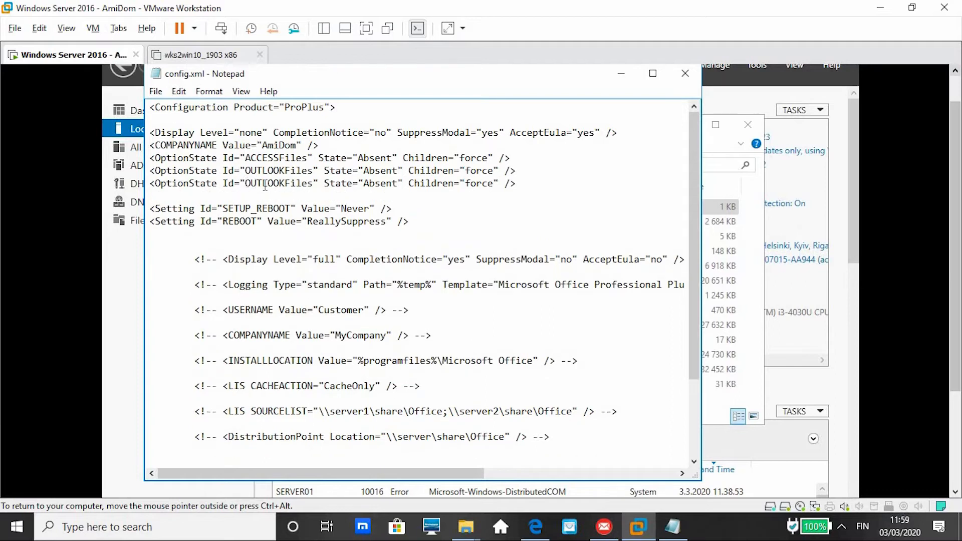
# Change the Id in the duplicated OptionState line to PPTFiles.
pyautogui.doubleClick(265, 185)
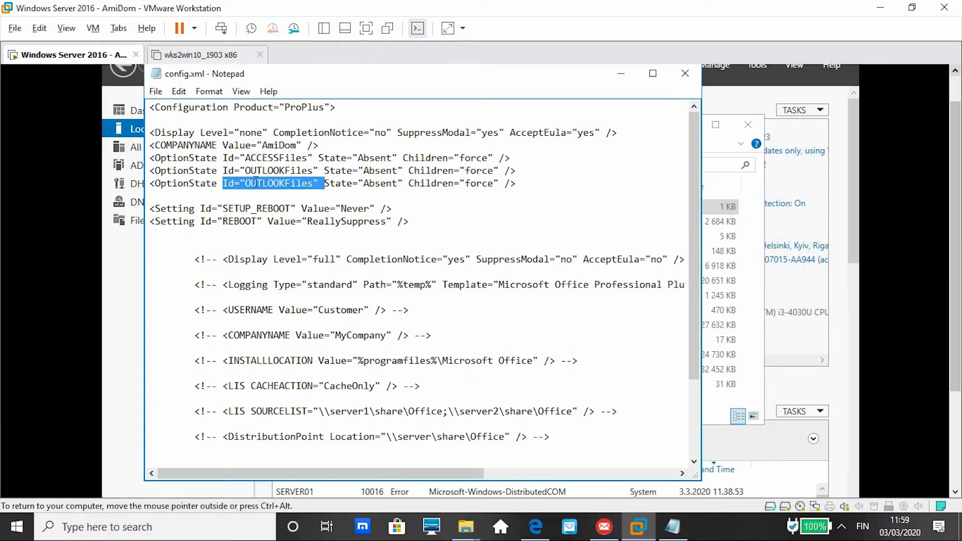
pyautogui.click(246, 183)
pyautogui.click(257, 182)
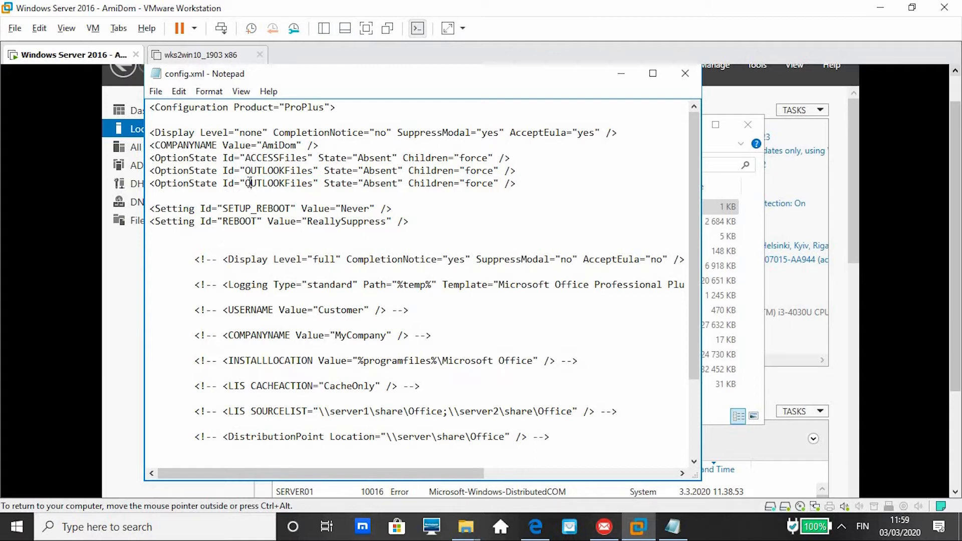
pyautogui.doubleClick(246, 183)
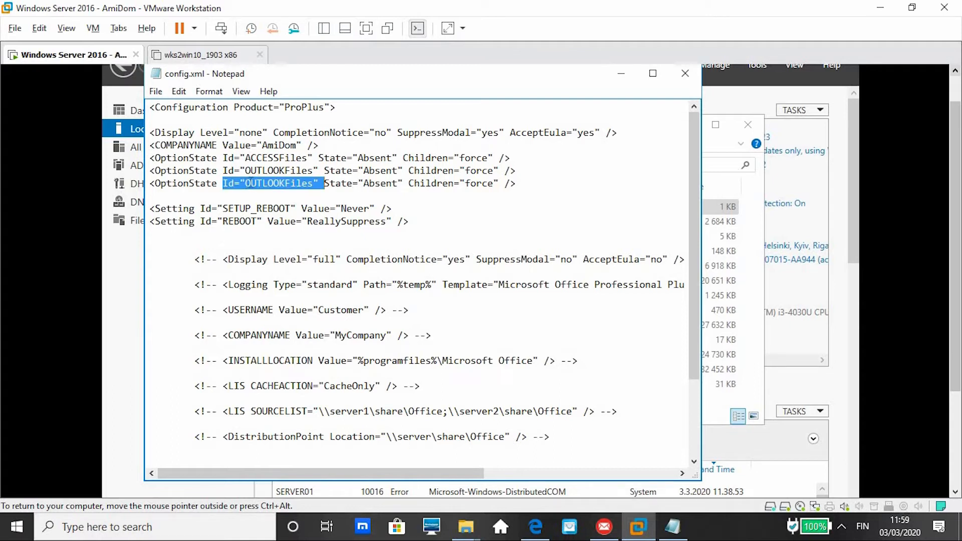
pyautogui.doubleClick(253, 183)
pyautogui.doubleClick(253, 182)
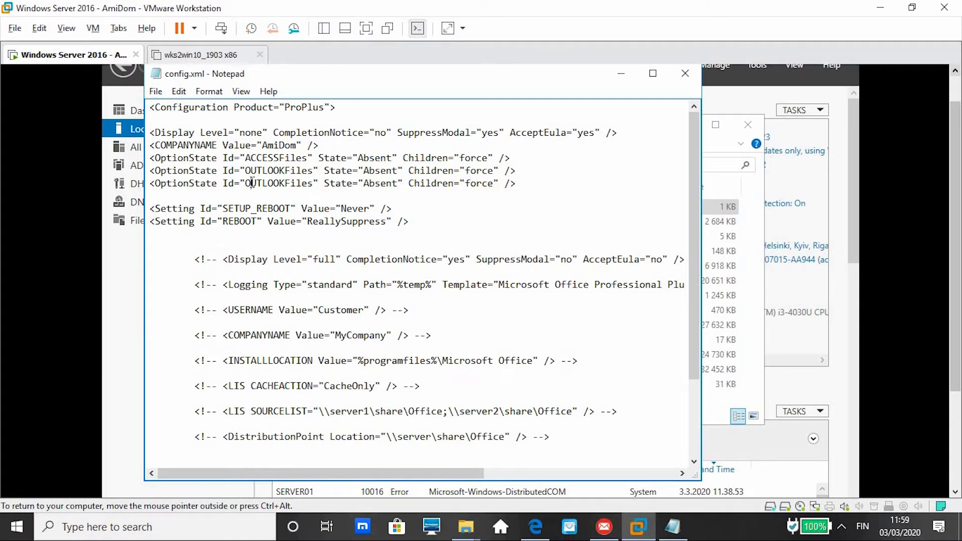
pyautogui.click(286, 184)
pyautogui.press('BackSpace')
pyautogui.press('BackSpace')
pyautogui.press('BackSpace')
pyautogui.press('BackSpace')
pyautogui.press('BackSpace')
pyautogui.press('BackSpace')
pyautogui.press('BackSpace')
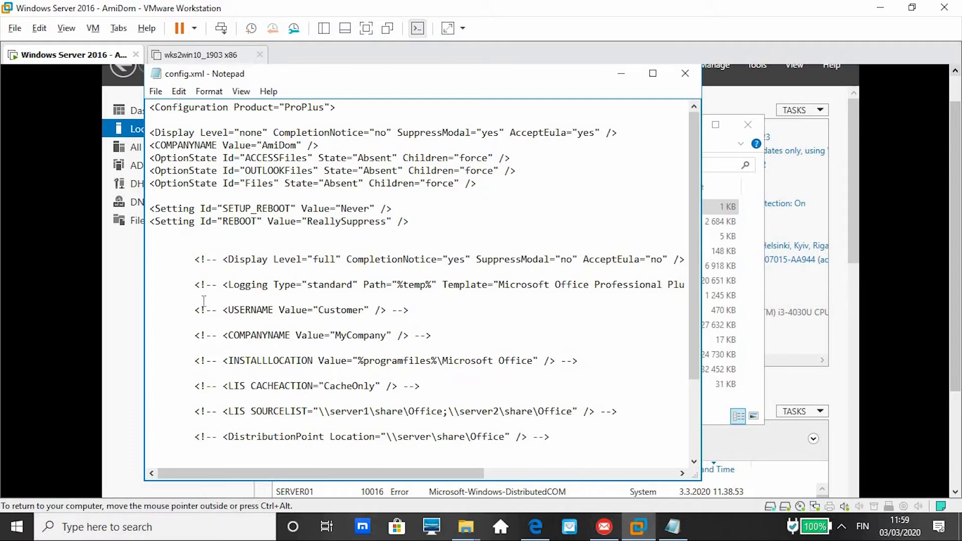
pyautogui.write('PPT')
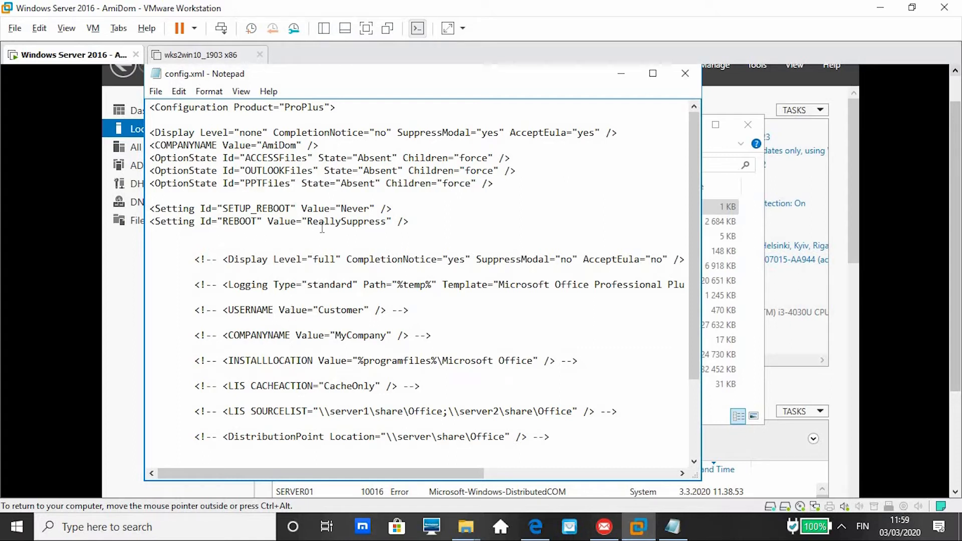
# Delete the PPTFiles OptionState line and the blank line left above the SETUP_REBOOT setting.
pyautogui.click(357, 187)
pyautogui.moveTo(149, 184); pyautogui.dragTo(480, 191)
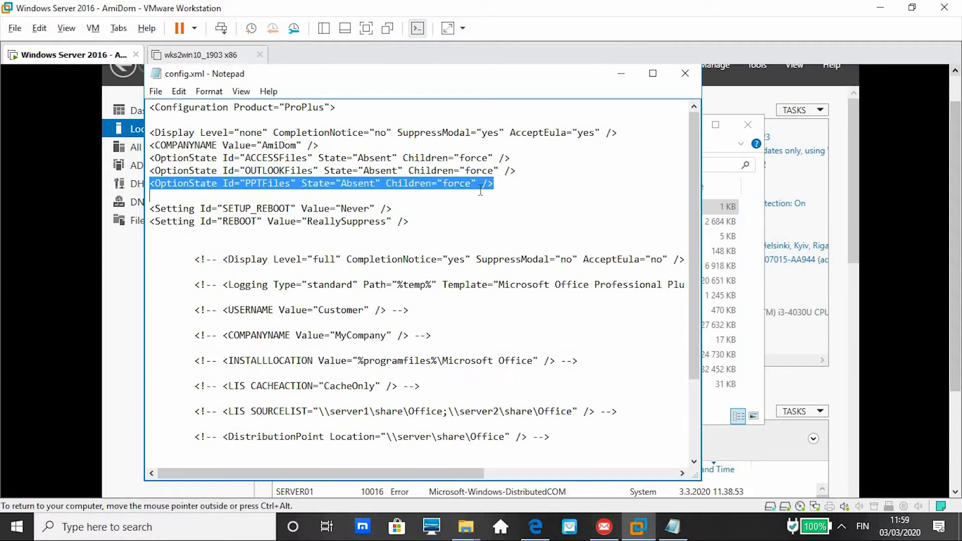
pyautogui.press('Delete')
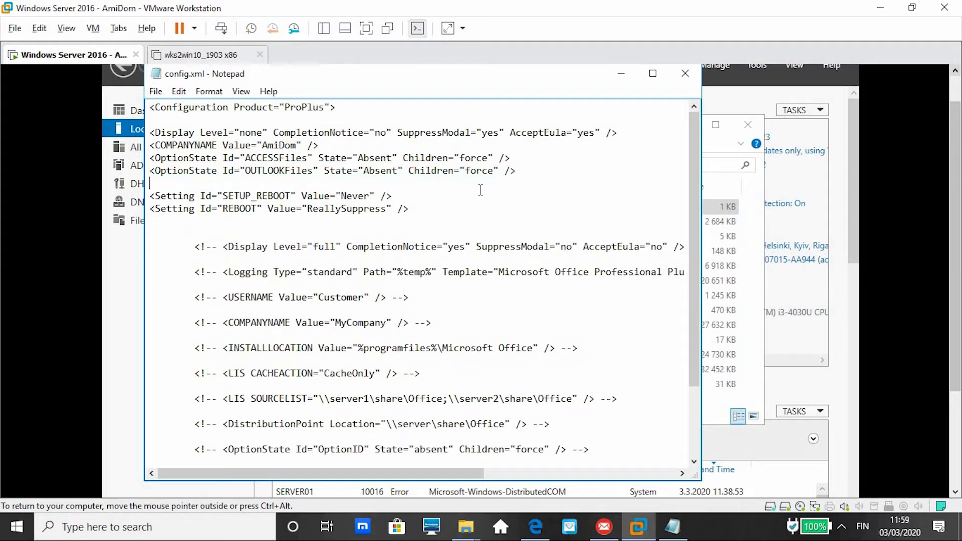
pyautogui.press('BackSpace')
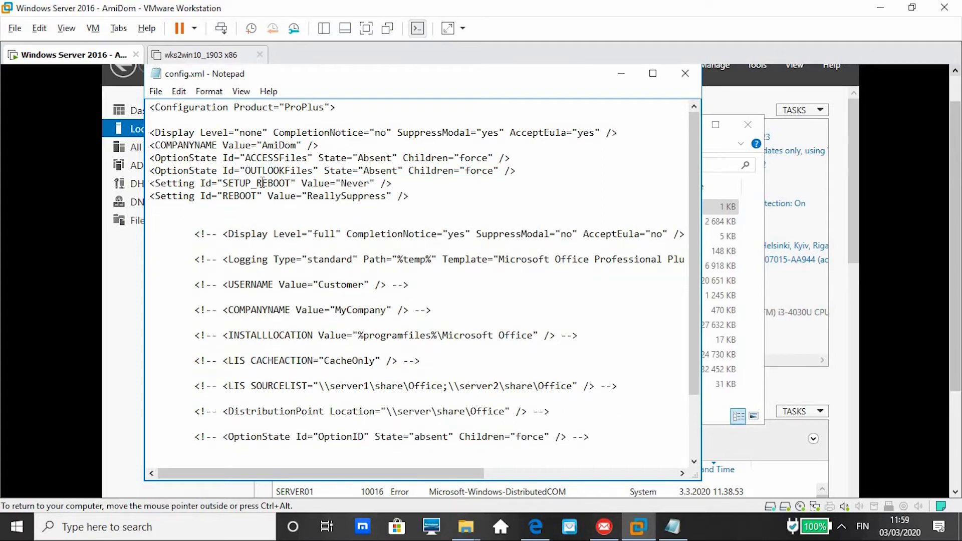
# Save config.xml in the proplus.ww folder and close Notepad.
pyautogui.click(155, 91)
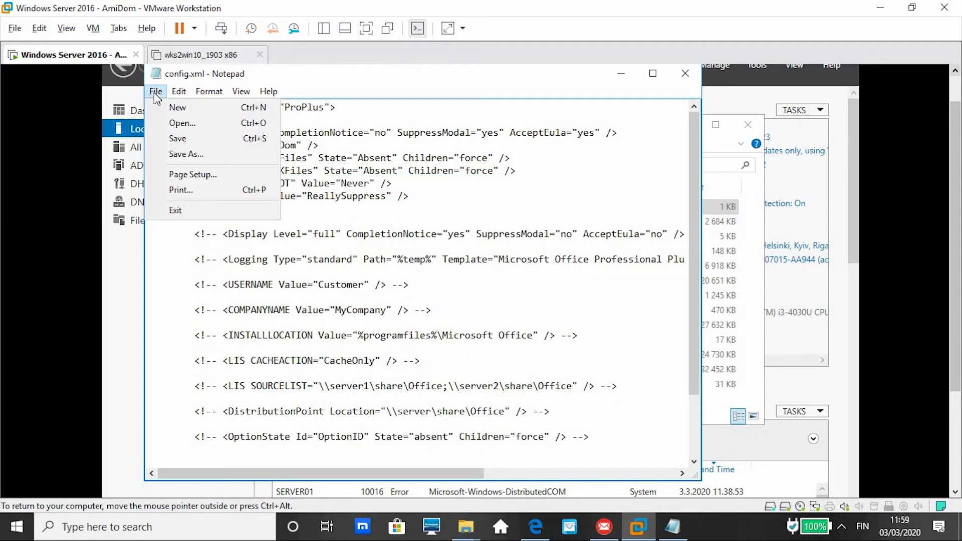
pyautogui.click(171, 139)
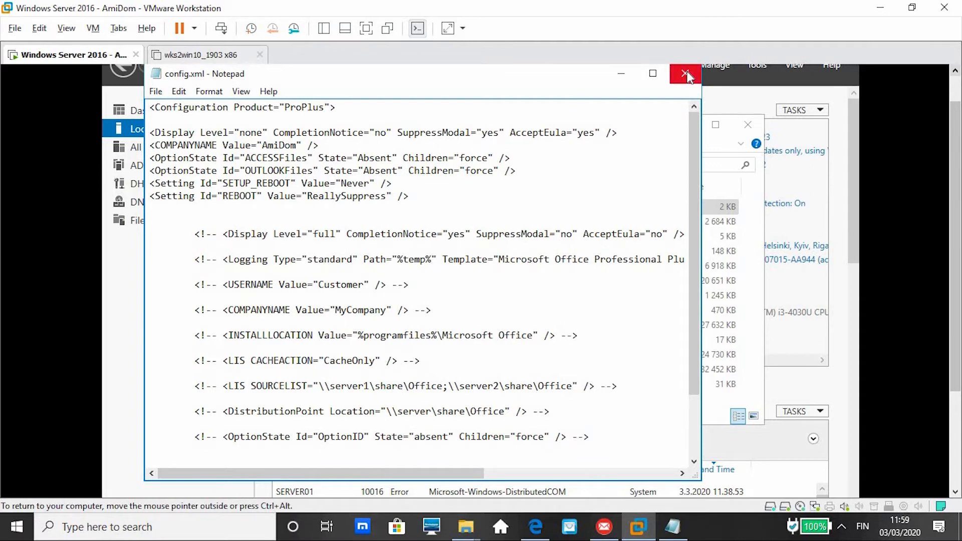
pyautogui.click(686, 74)
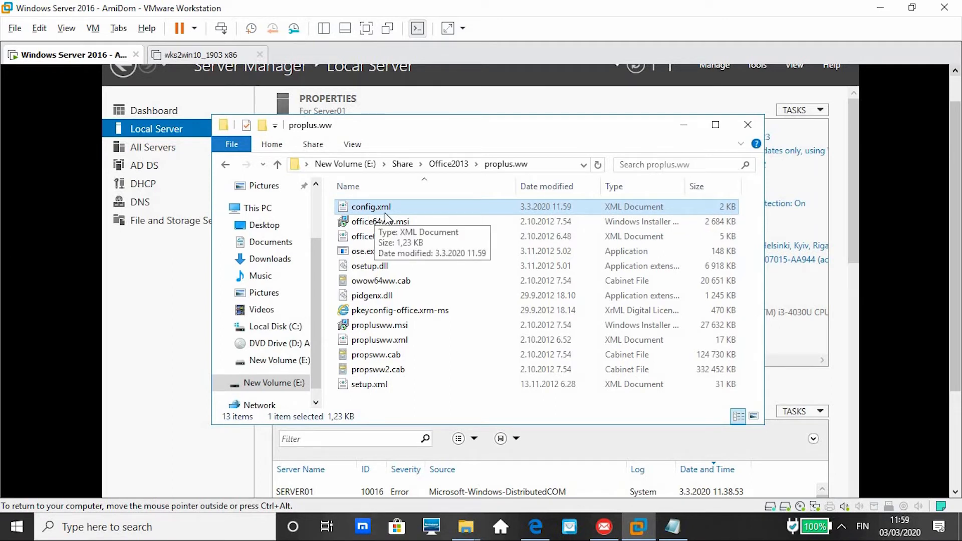
# Close the proplus.ww folder window and Server Manager to return to the server's desktop.
pyautogui.click(750, 127)
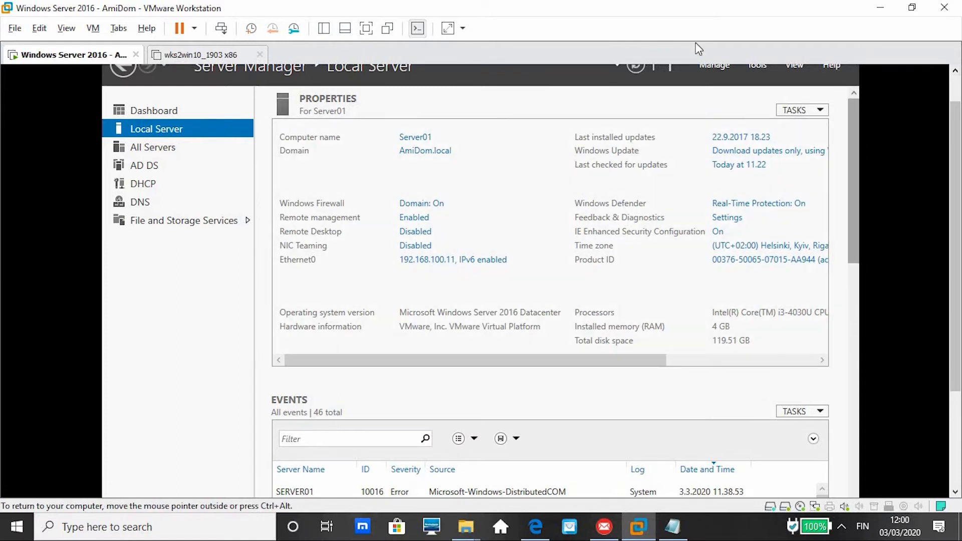
pyautogui.moveTo(959, 162); pyautogui.dragTo(957, 131)
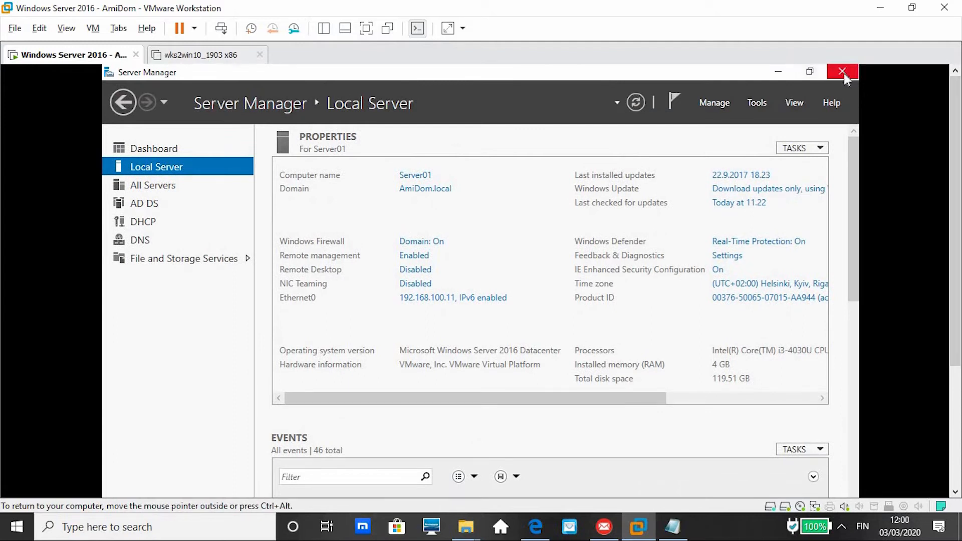
pyautogui.click(844, 73)
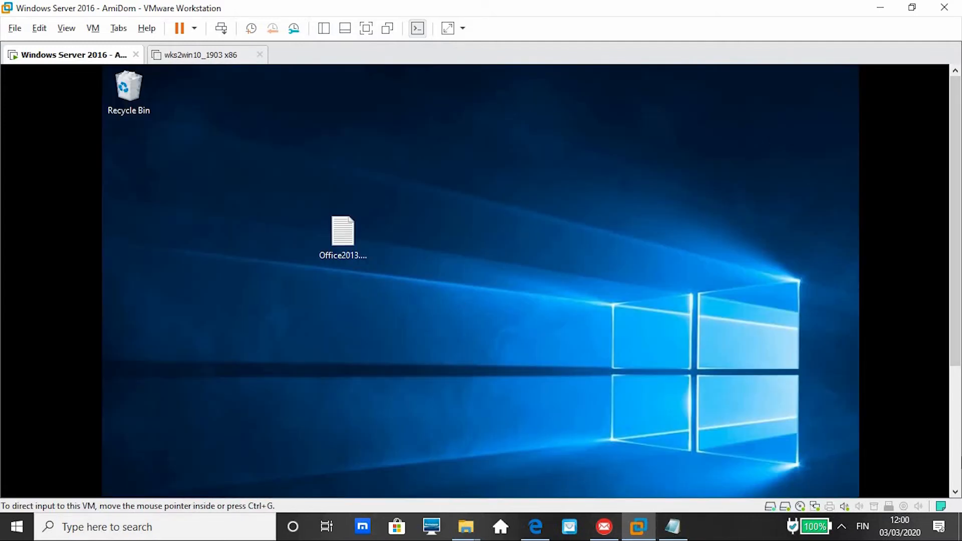
pyautogui.click(959, 448)
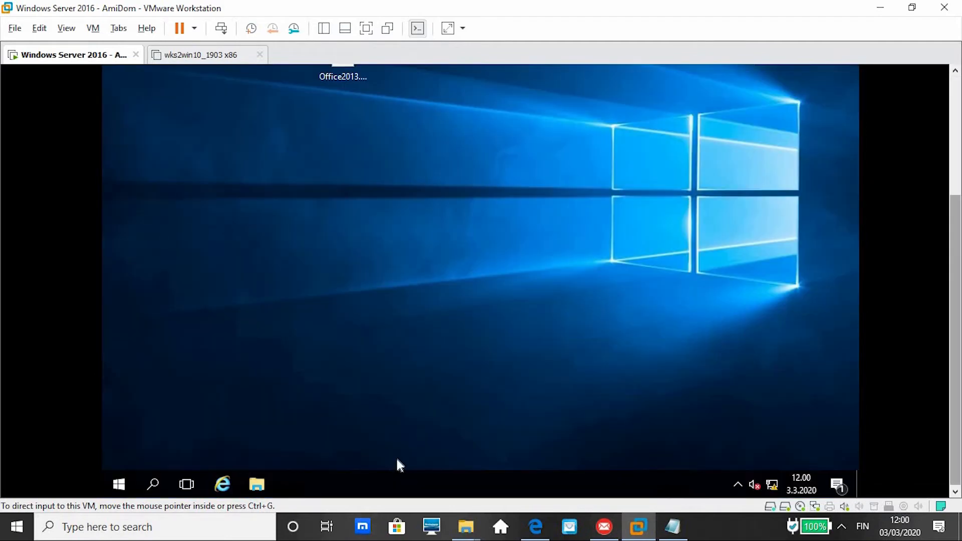
# Open File Explorer on the server and go to New Volume (E:).
pyautogui.click(257, 484)
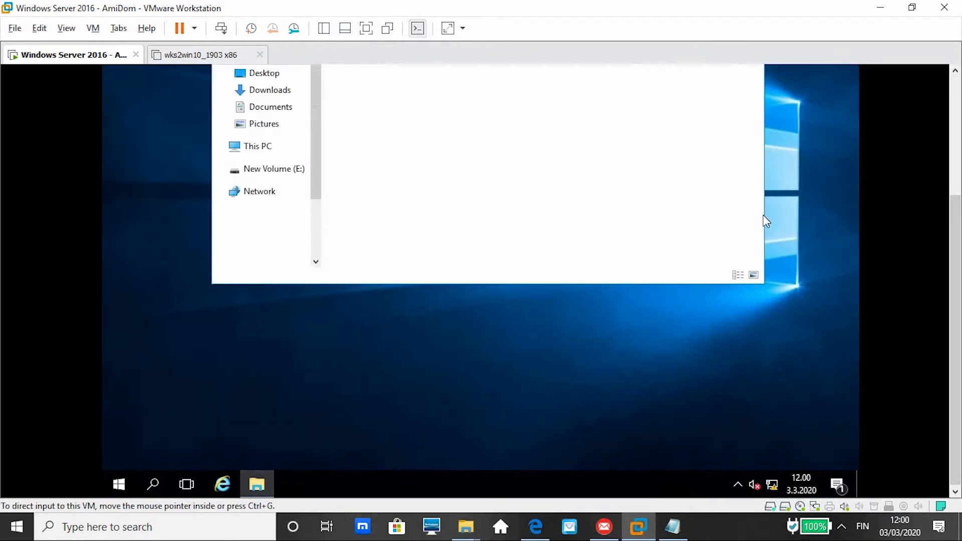
pyautogui.click(958, 168)
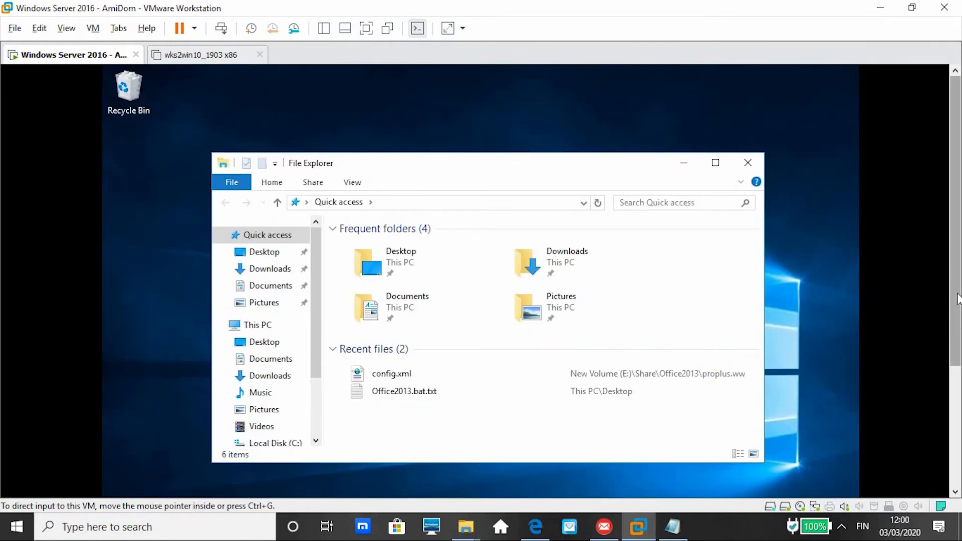
pyautogui.scroll(-1, 957, 303)
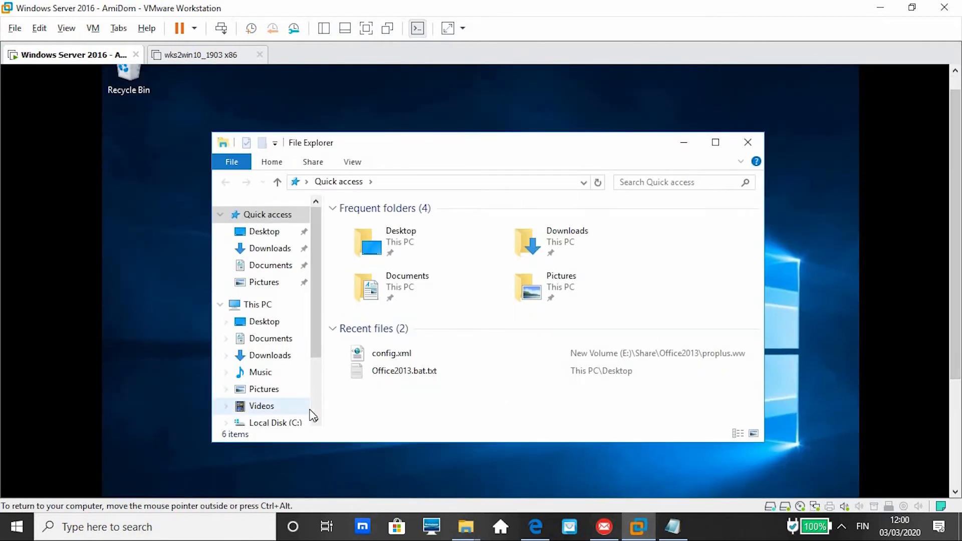
pyautogui.scroll(-2, 318, 416)
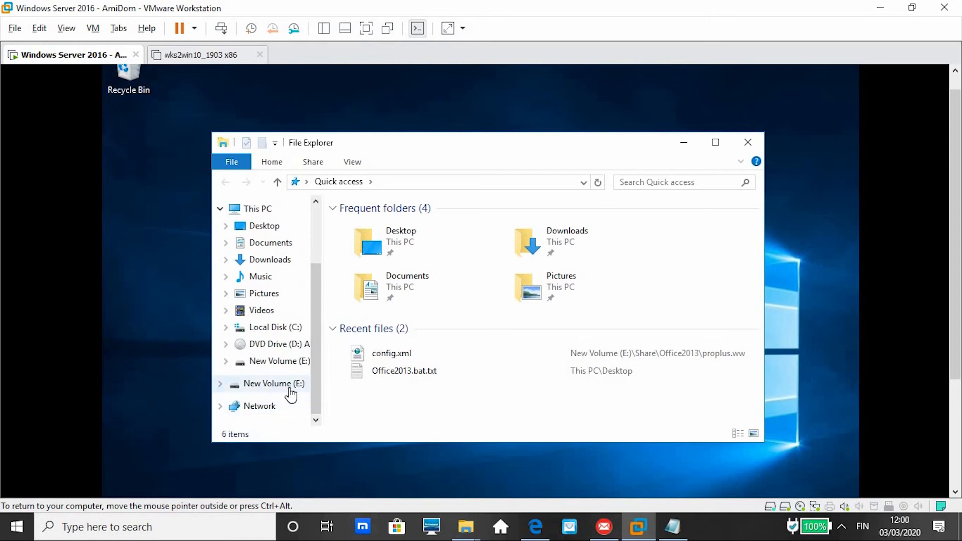
pyautogui.click(290, 384)
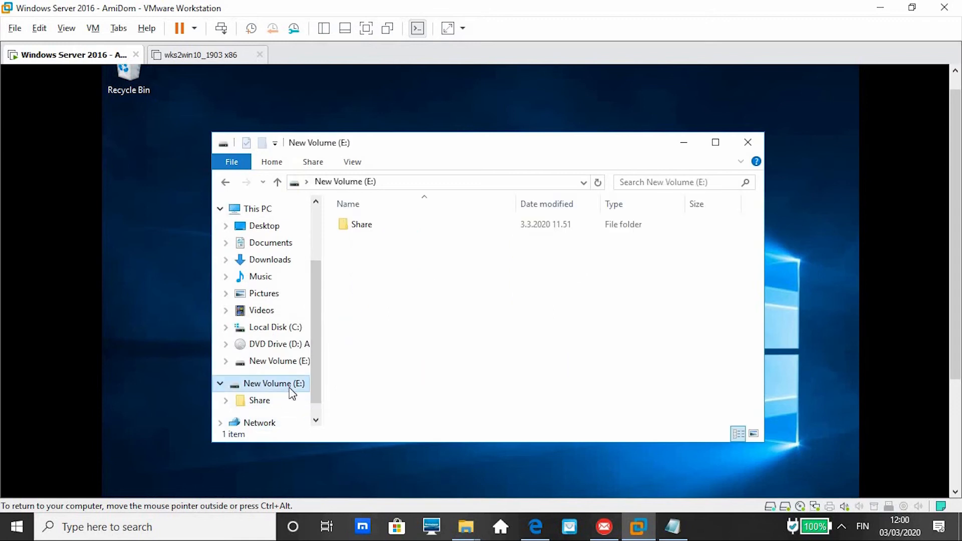
pyautogui.rightClick(412, 317)
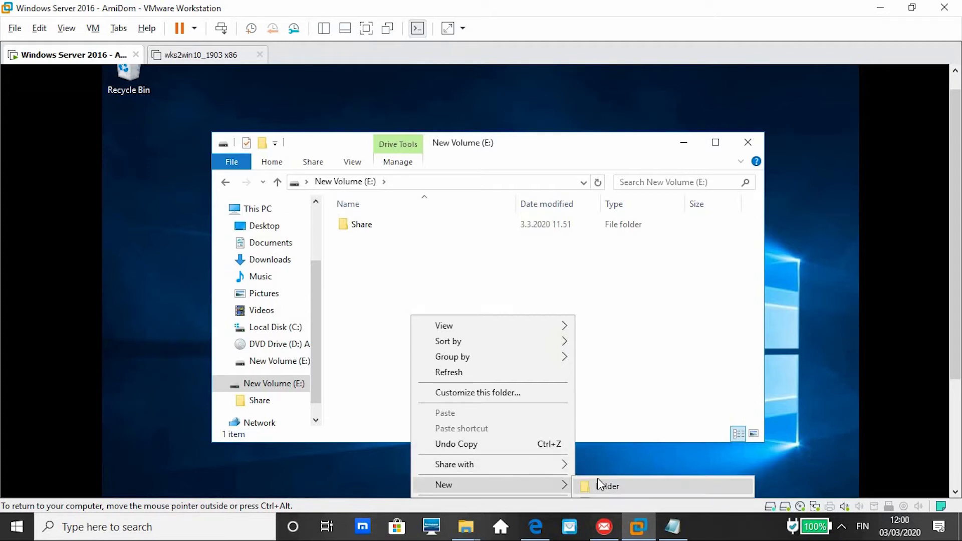
pyautogui.click(385, 294)
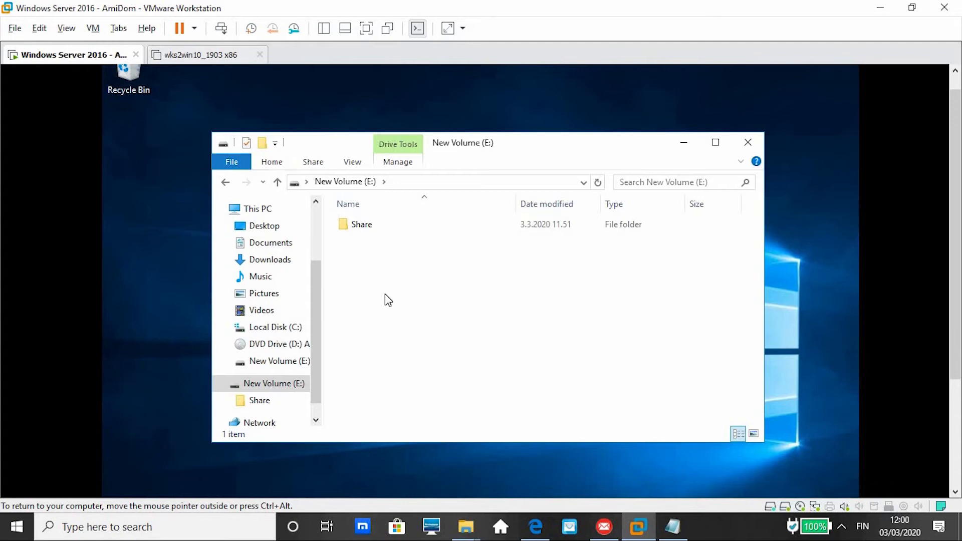
pyautogui.rightClick(385, 294)
pyautogui.moveTo(499, 471)
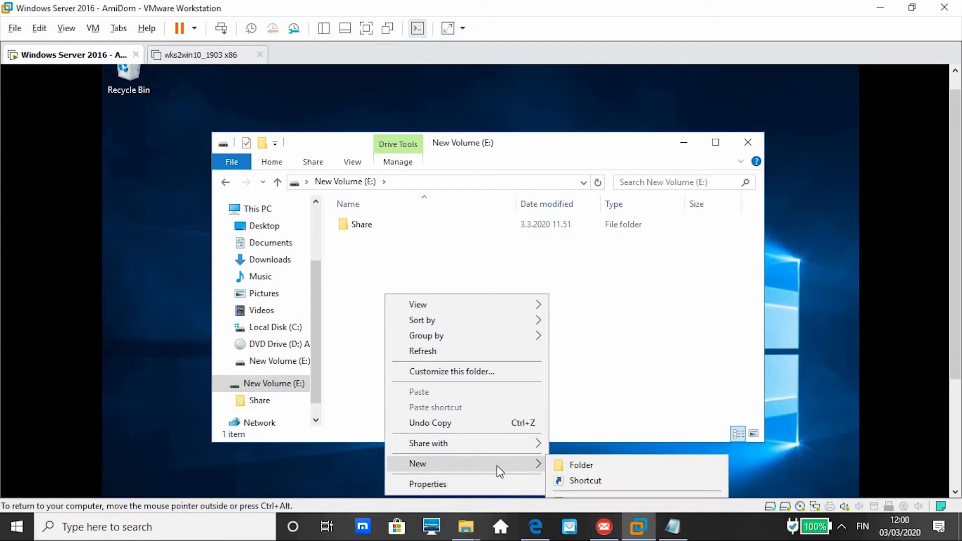
pyautogui.click(345, 327)
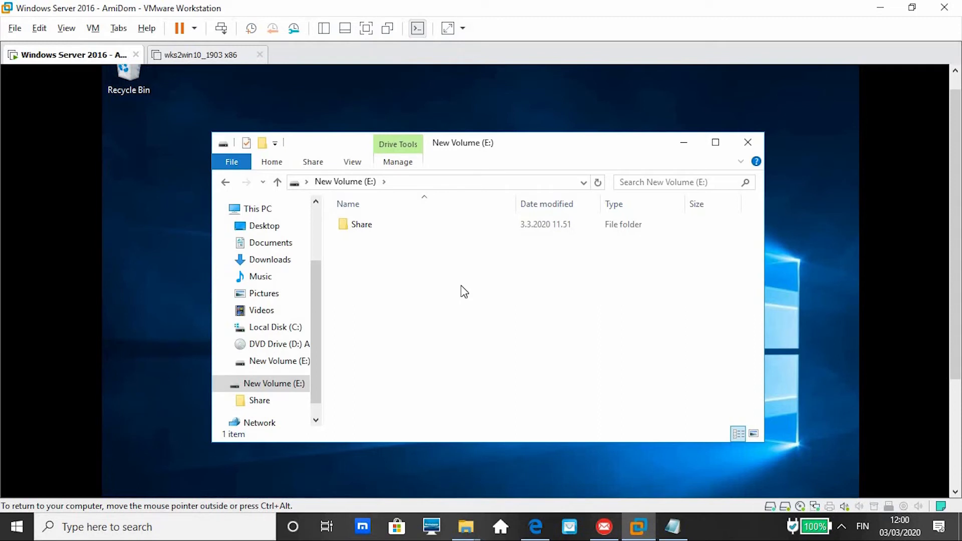
pyautogui.rightClick(461, 287)
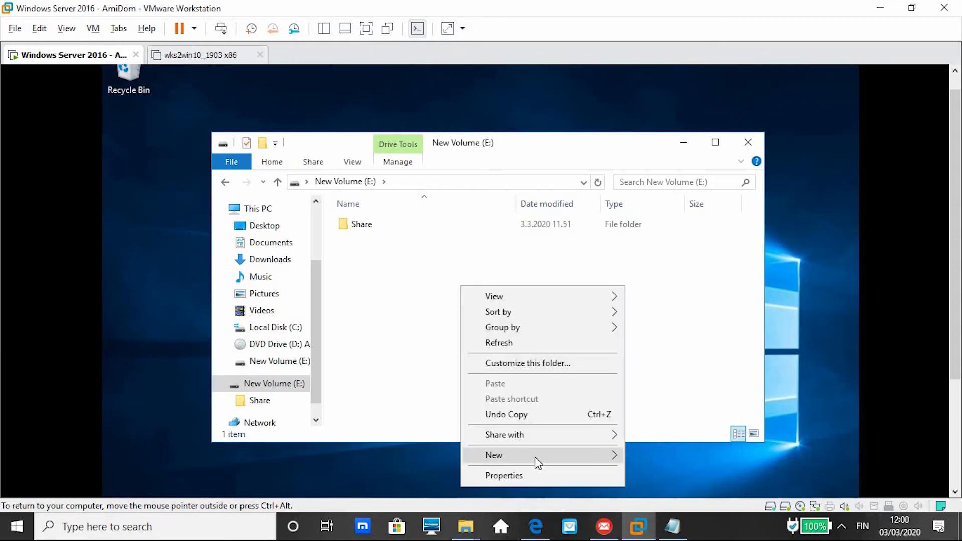
pyautogui.moveTo(535, 457)
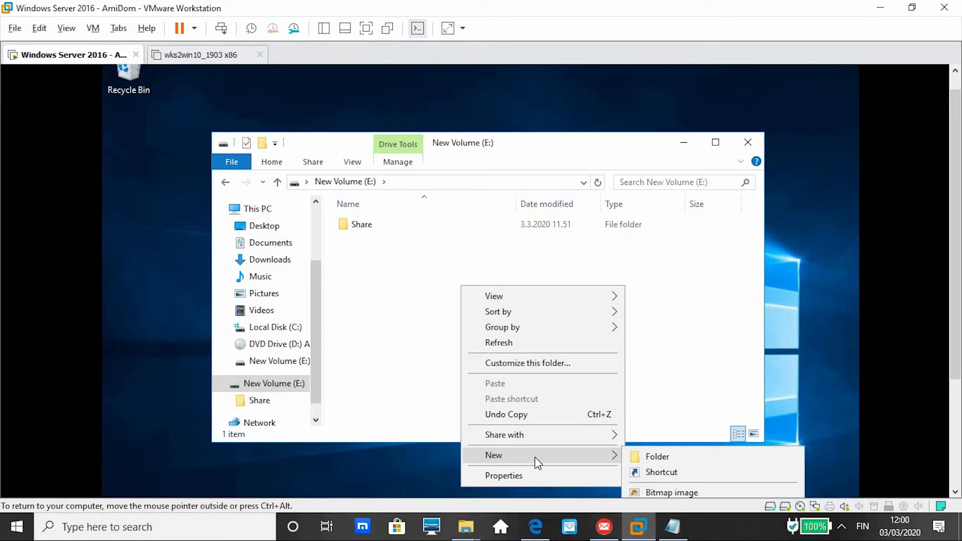
pyautogui.click(407, 326)
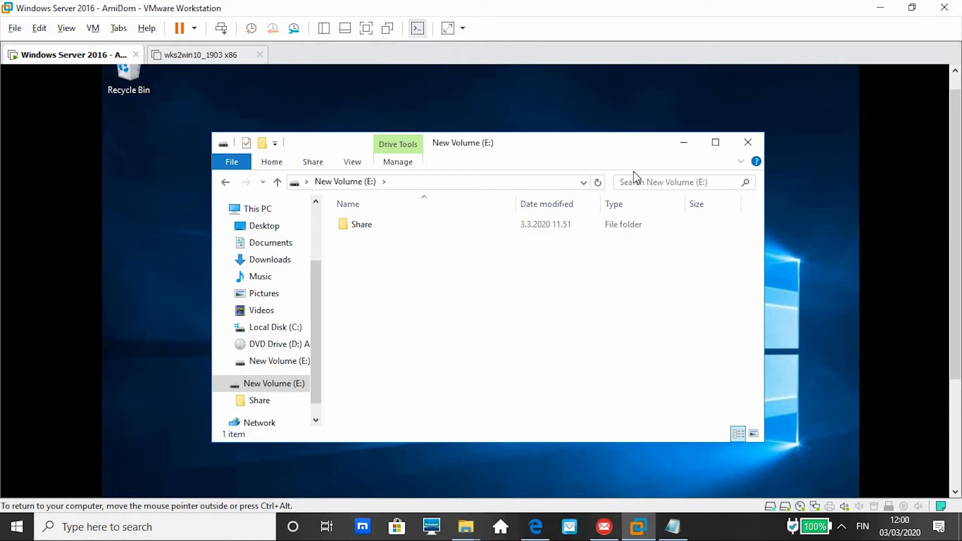
# Create a new text document in the root of New Volume (E:).
pyautogui.rightClick(636, 238)
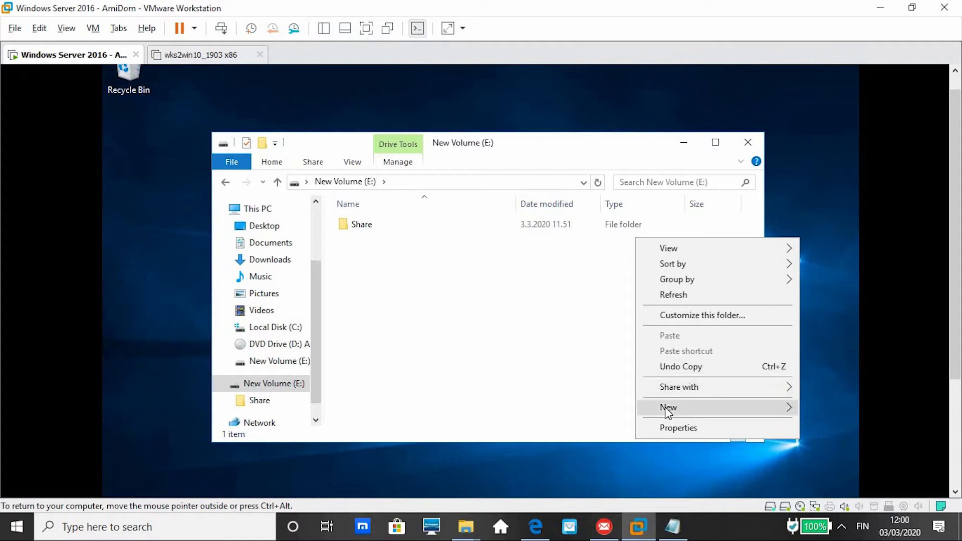
pyautogui.moveTo(665, 407)
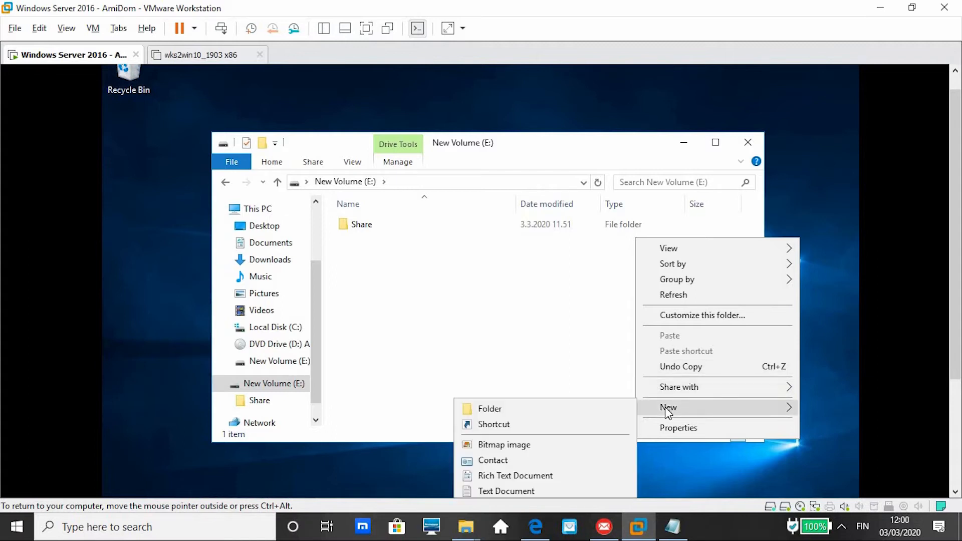
pyautogui.click(501, 491)
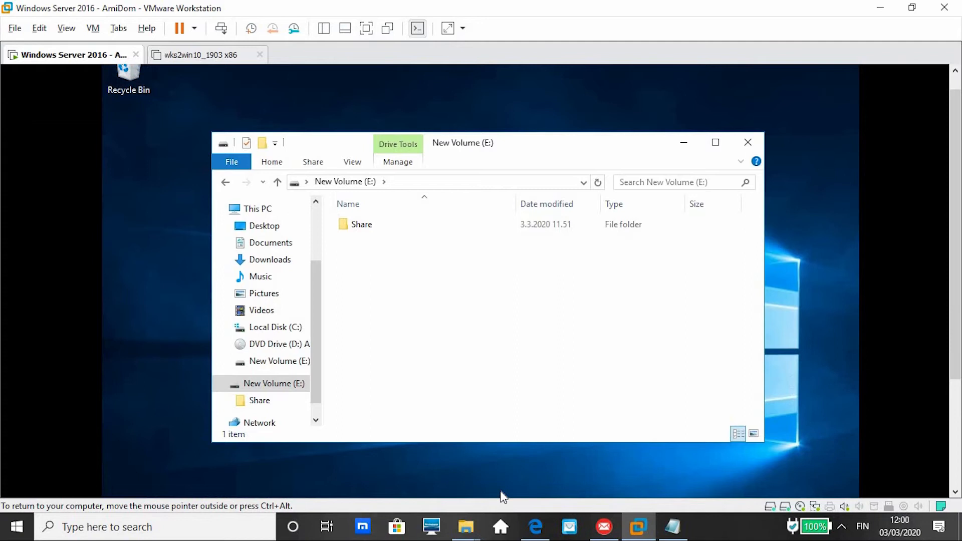
pyautogui.click(439, 309)
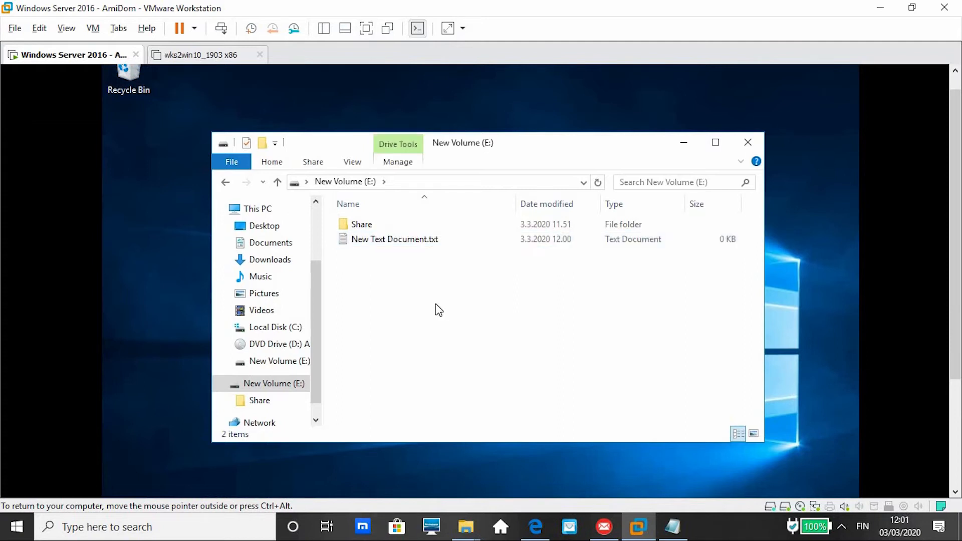
# Rename the new text document as Office2013.bat.txt and open it in Notepad.
pyautogui.click(374, 242)
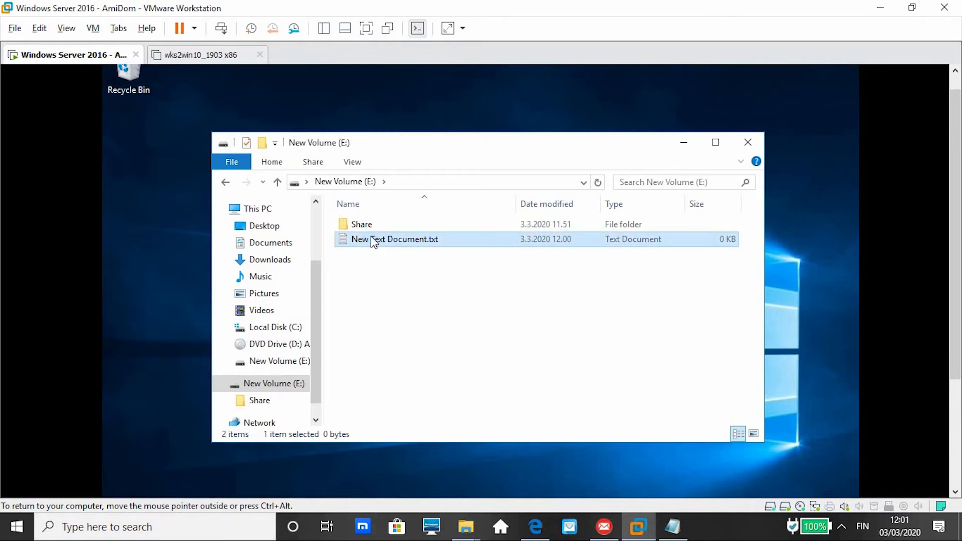
pyautogui.rightClick(371, 238)
pyautogui.click(428, 434)
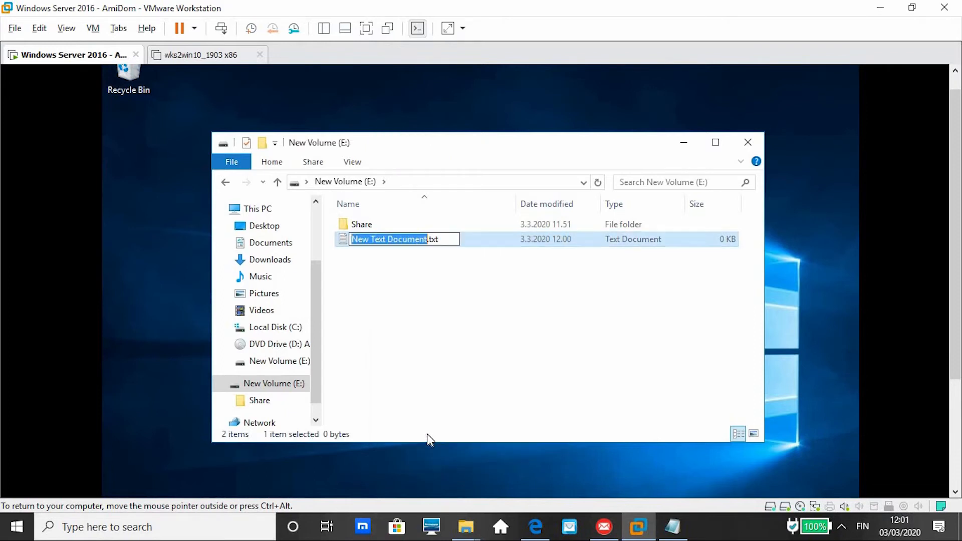
pyautogui.write('Office')
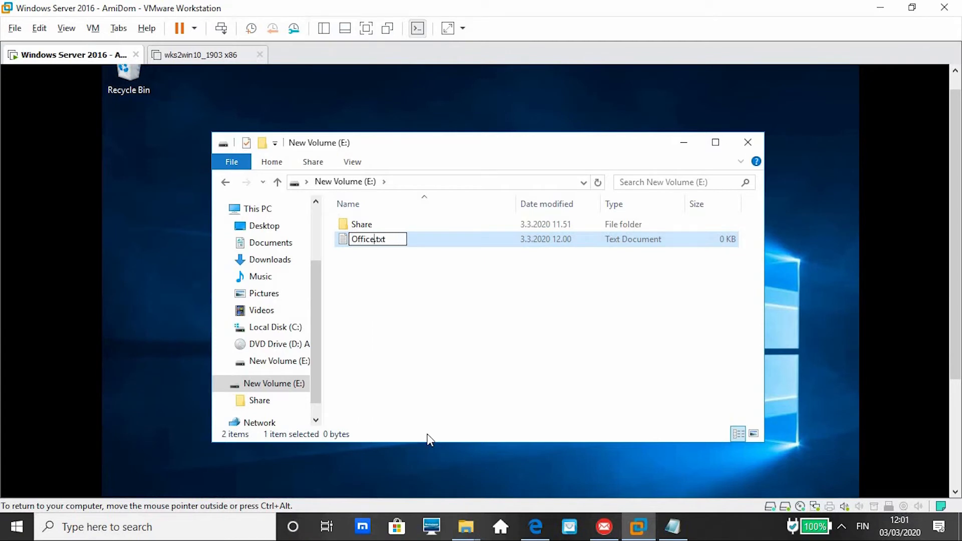
pyautogui.write('29')
pyautogui.press('BackSpace')
pyautogui.write('013.bat')
pyautogui.click(372, 269)
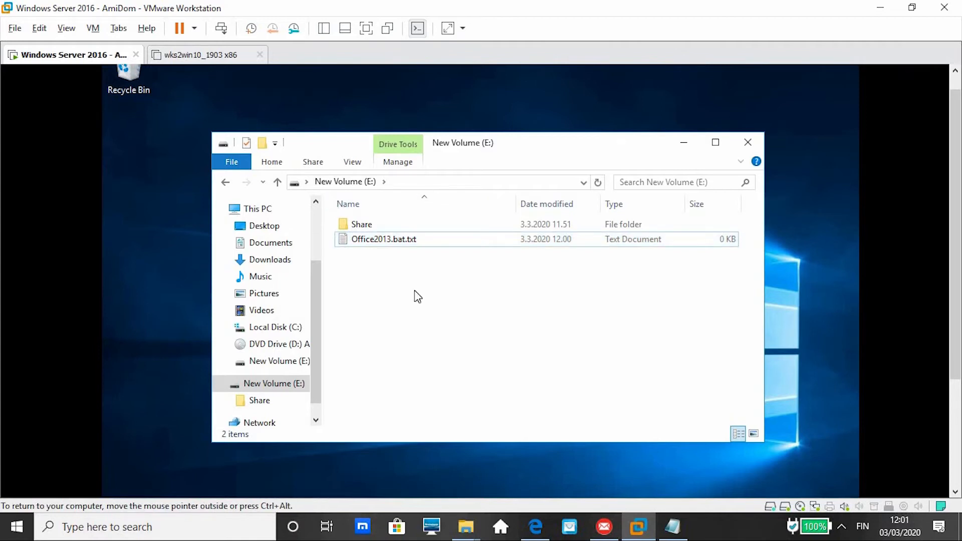
pyautogui.doubleClick(371, 242)
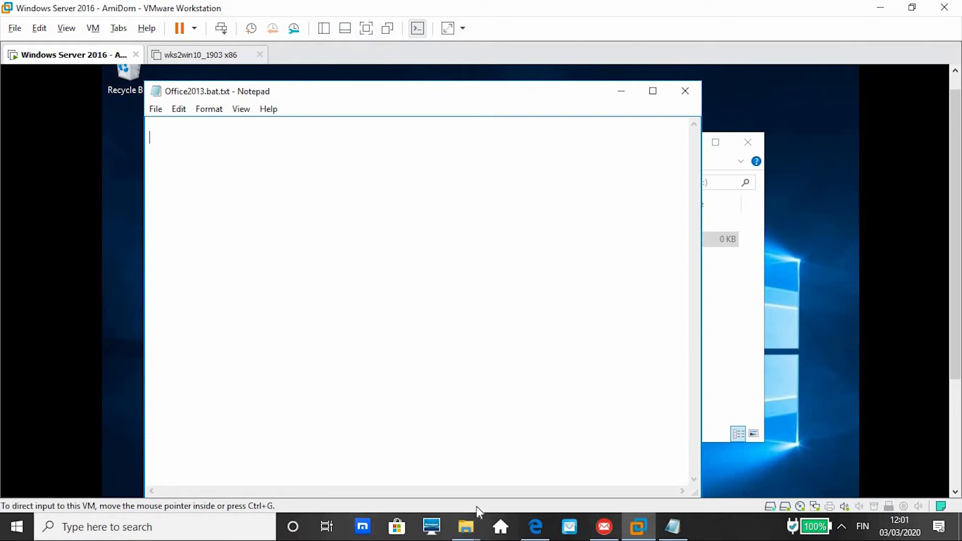
# Switch to the host's SSD1 (F:) folder window and open the asennus_bat text file in Notepad.
pyautogui.click(473, 532)
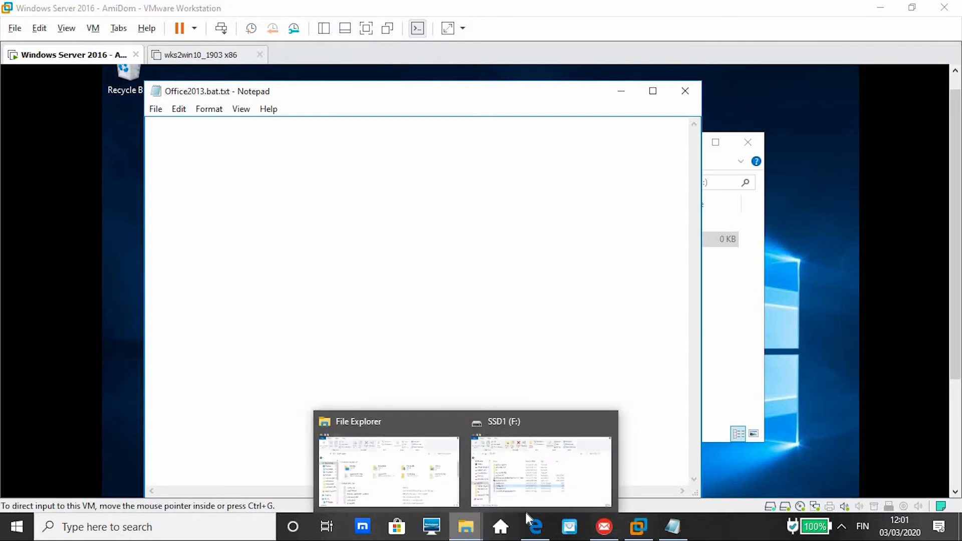
pyautogui.click(540, 459)
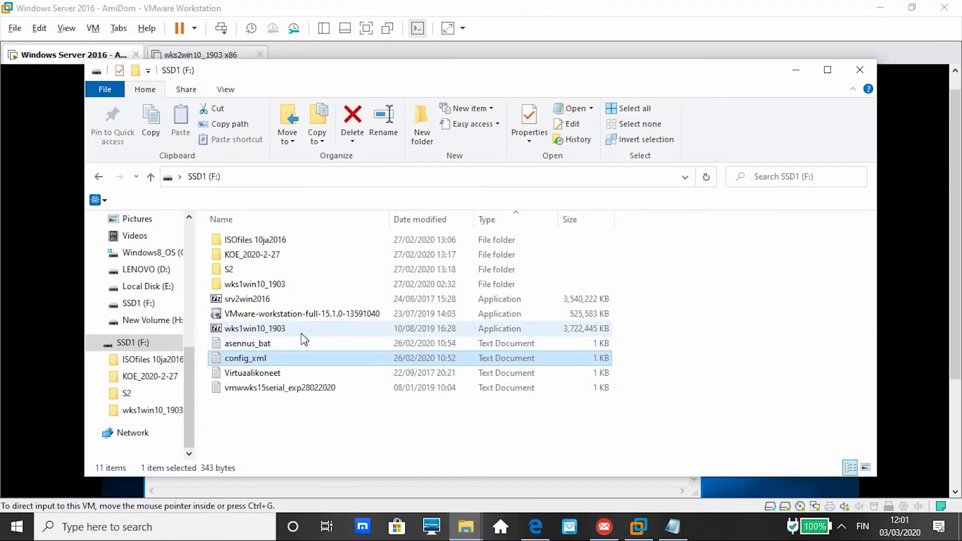
pyautogui.click(260, 344)
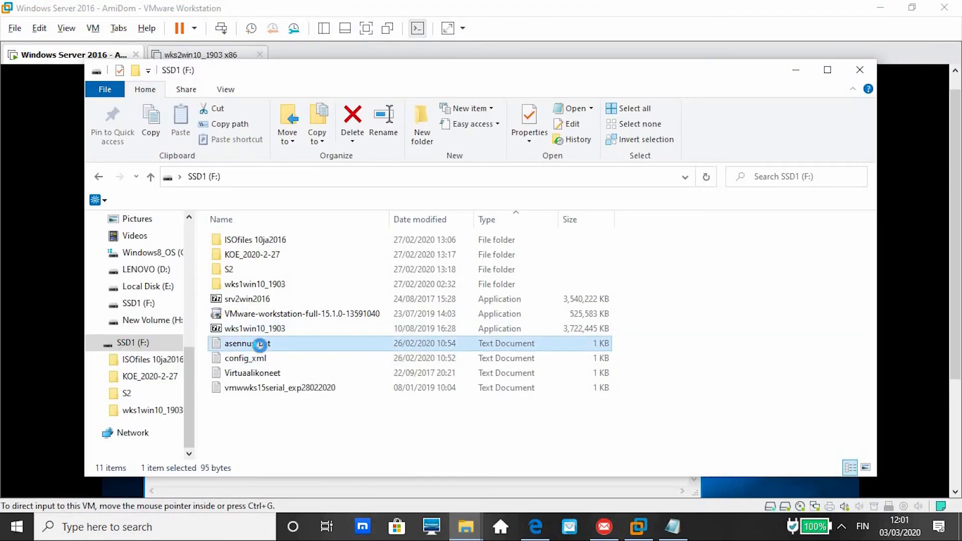
pyautogui.doubleClick(260, 344)
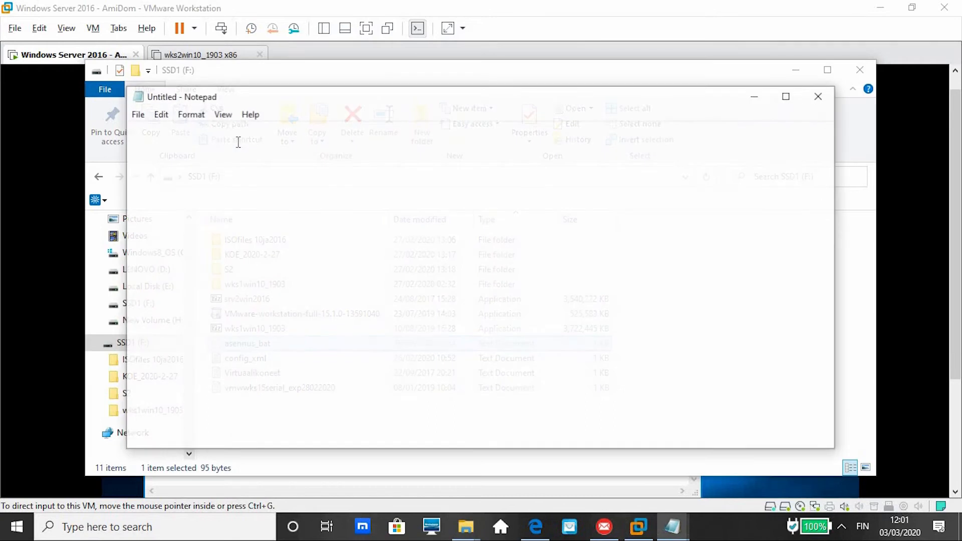
# Copy the whole command line in asennus_bat that runs setup.exe with /config and the shared config.xml path.
pyautogui.click(179, 129)
pyautogui.doubleClick(179, 128)
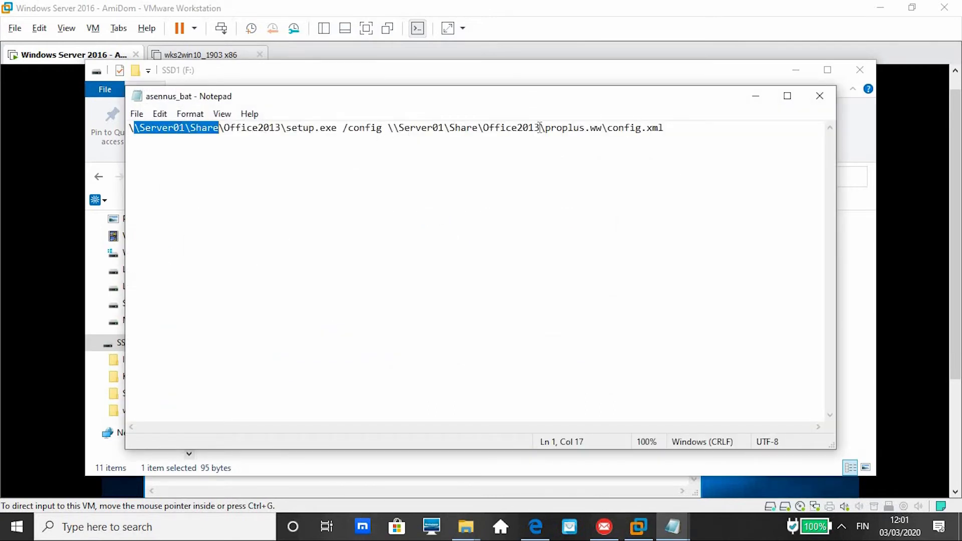
pyautogui.moveTo(388, 128); pyautogui.dragTo(661, 149)
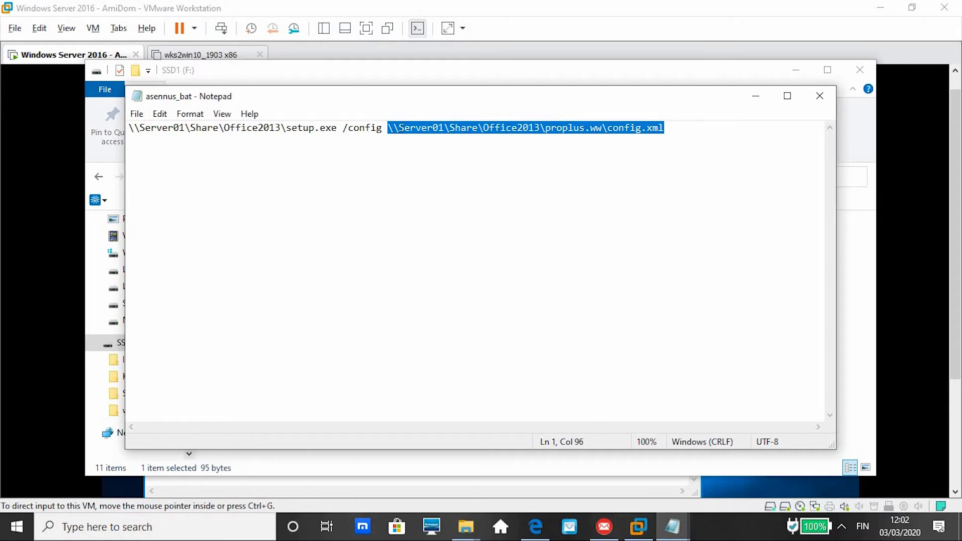
pyautogui.doubleClick(361, 129)
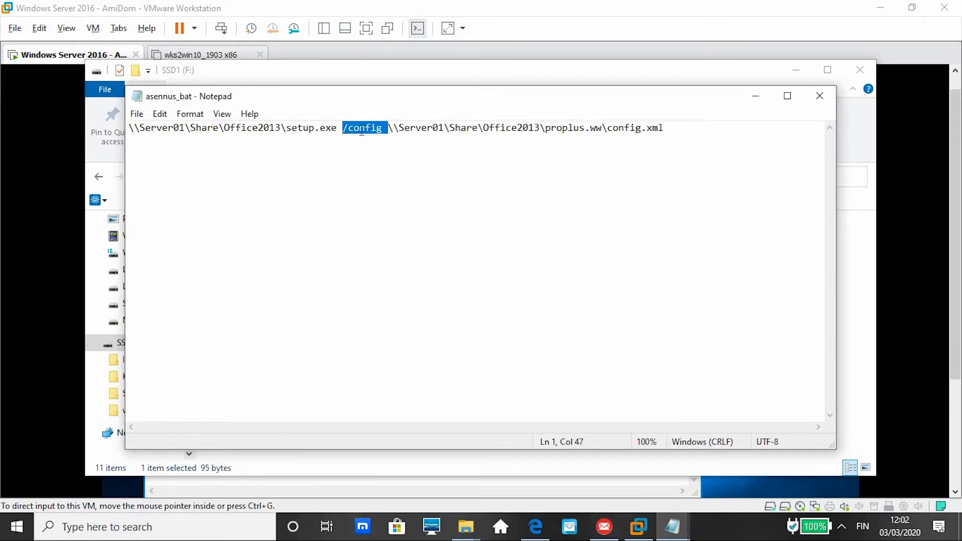
pyautogui.hotkey('ctrl', 'a')
pyautogui.hotkey('ctrl', 'c')
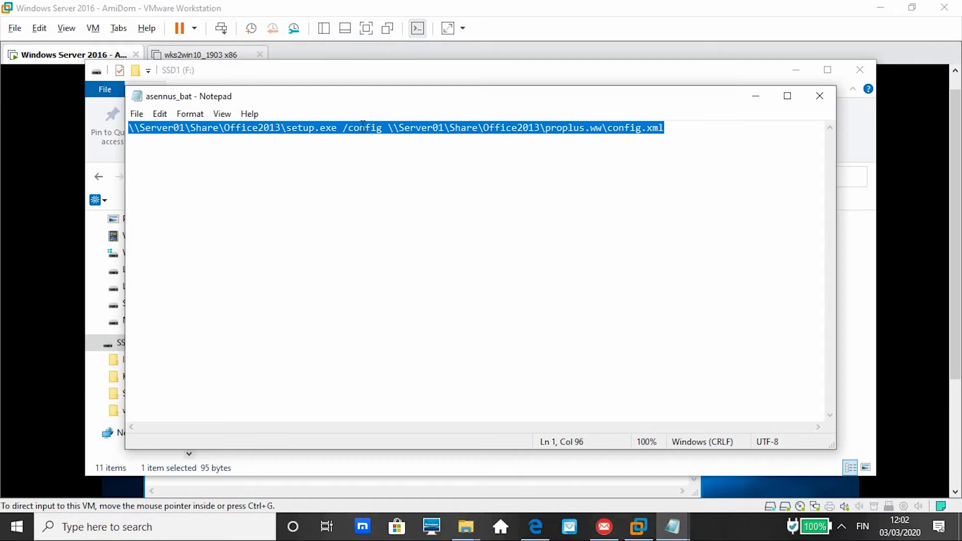
# Close the host's config_xml and asennus_bat Notepad windows and open Local Disk (E:) in the host's File Explorer.
pyautogui.click(762, 100)
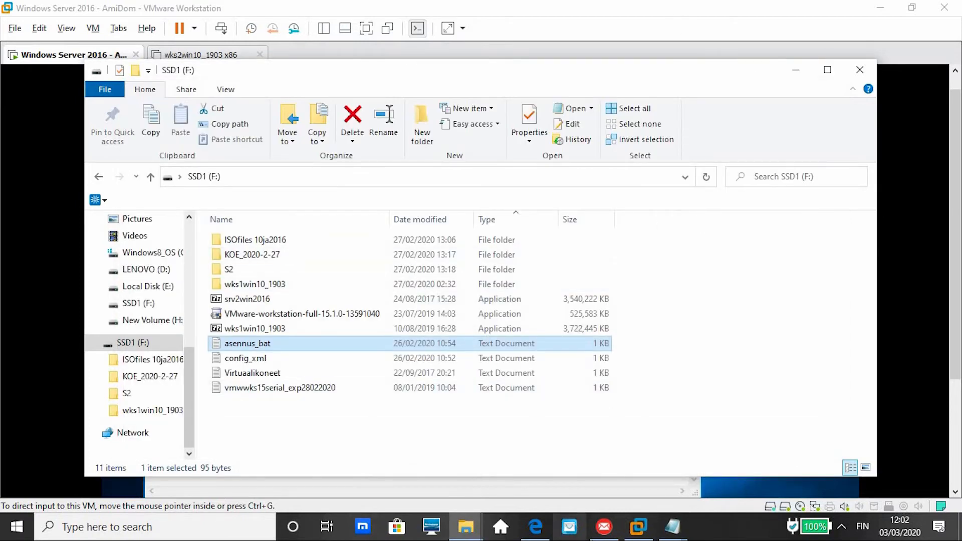
pyautogui.moveTo(670, 528)
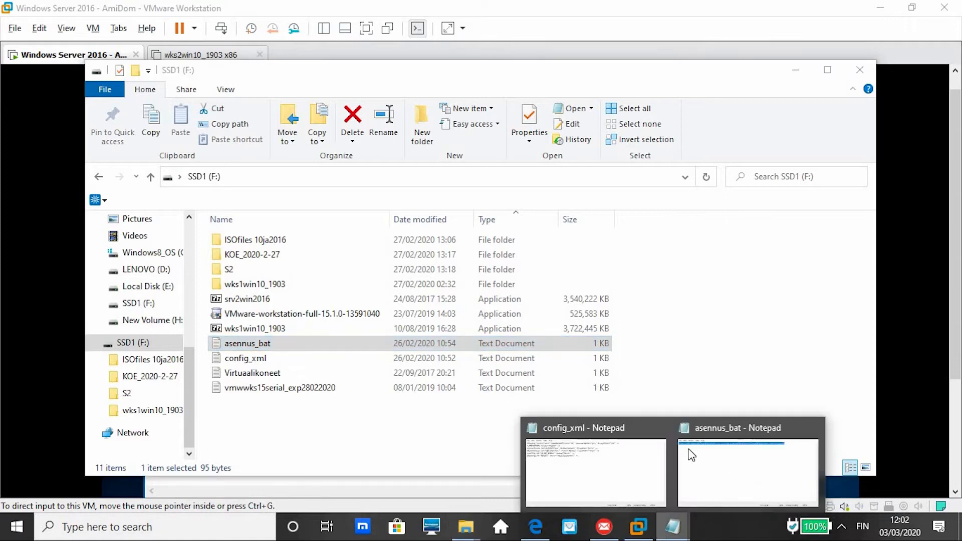
pyautogui.moveTo(682, 446)
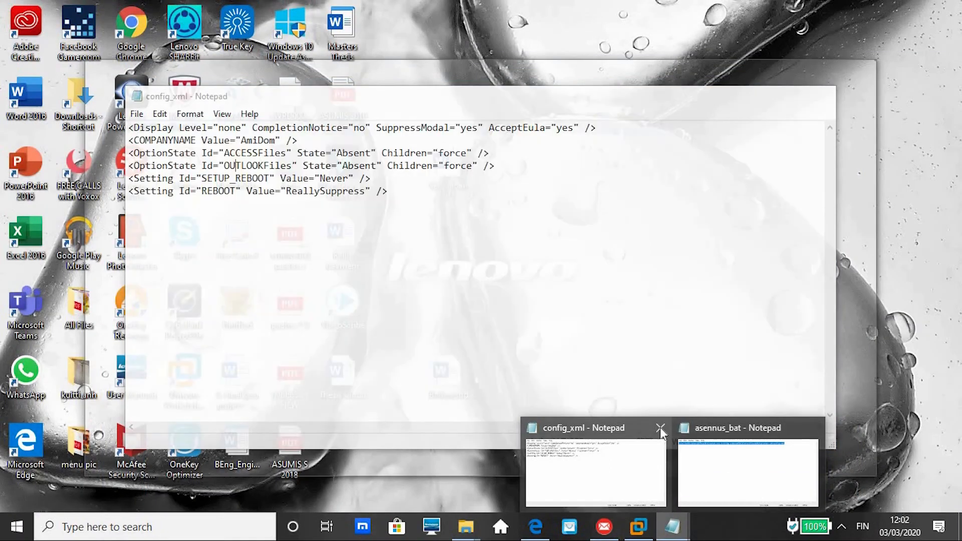
pyautogui.click(660, 428)
pyautogui.moveTo(733, 430)
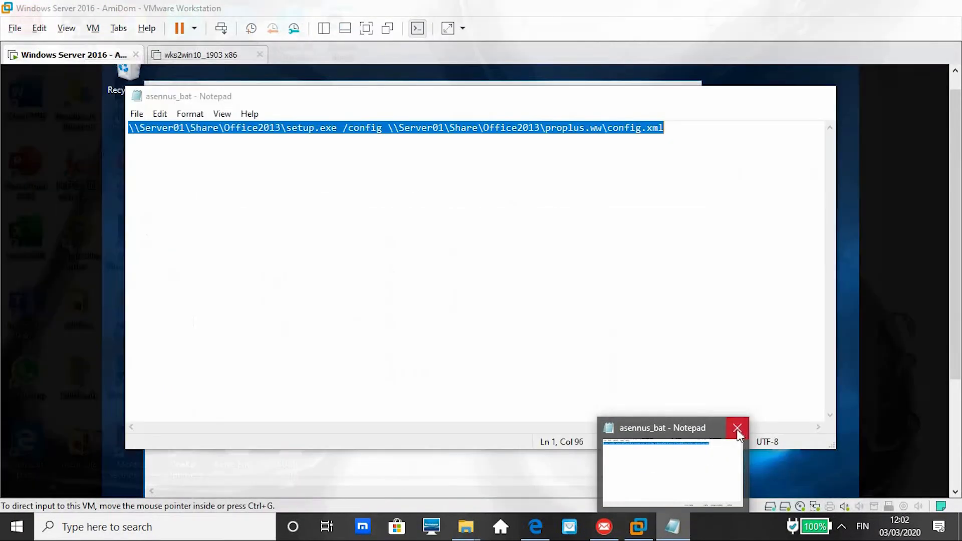
pyautogui.click(738, 430)
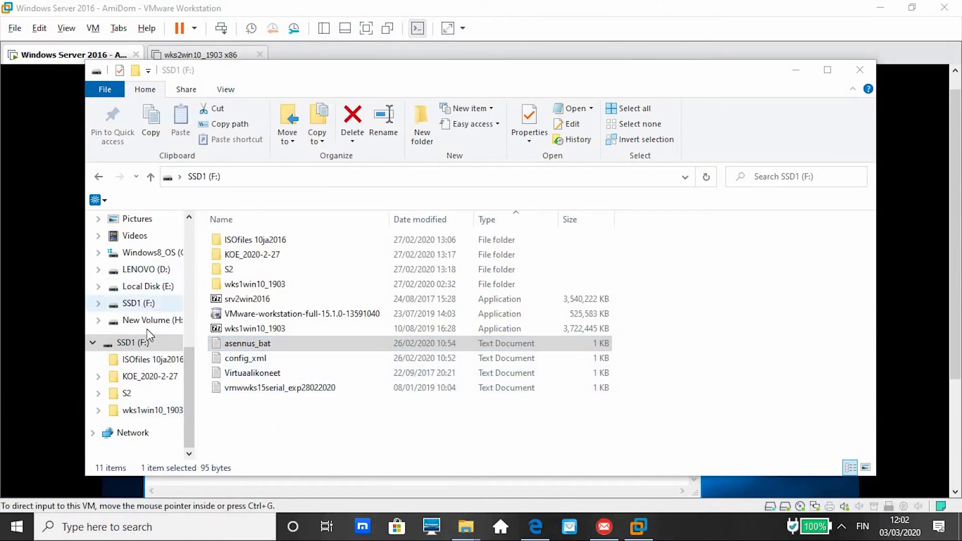
pyautogui.click(154, 287)
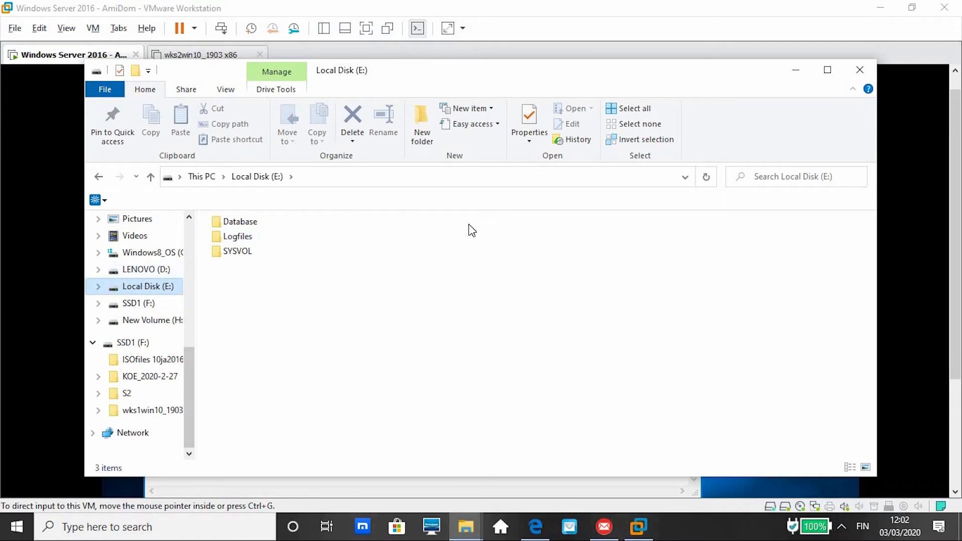
# Close the host's Local Disk (E:) window, then close the virtual machine's Office2013.bat.txt Notepad window without saving.
pyautogui.click(860, 73)
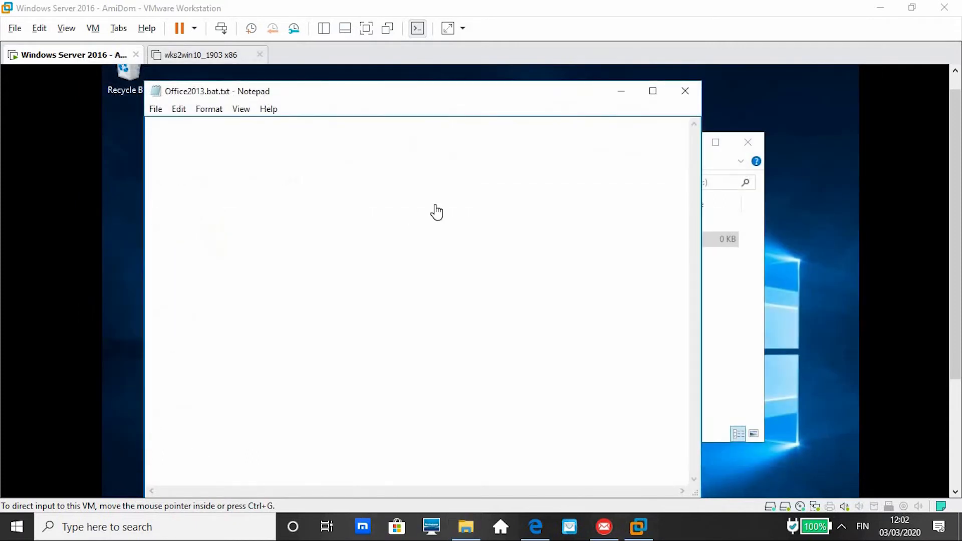
pyautogui.click(268, 175)
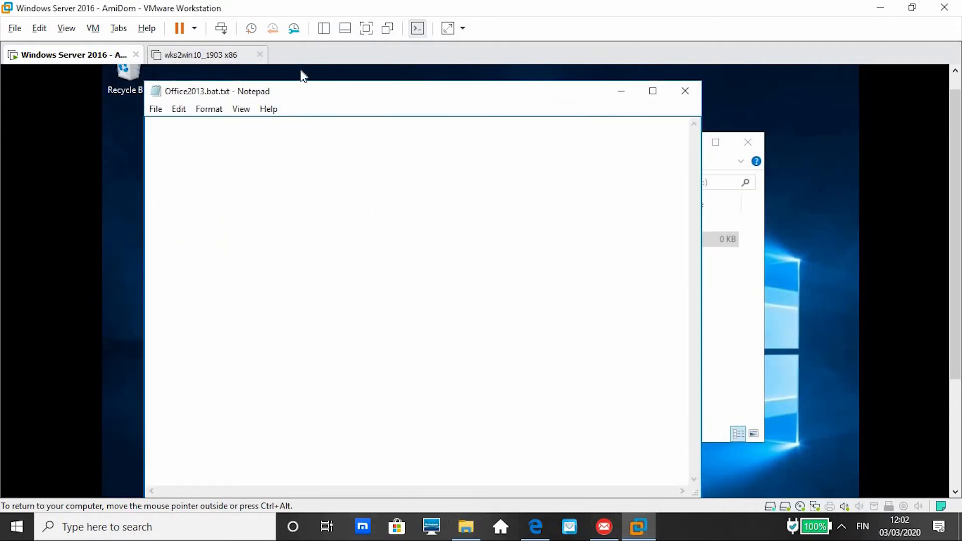
pyautogui.click(685, 98)
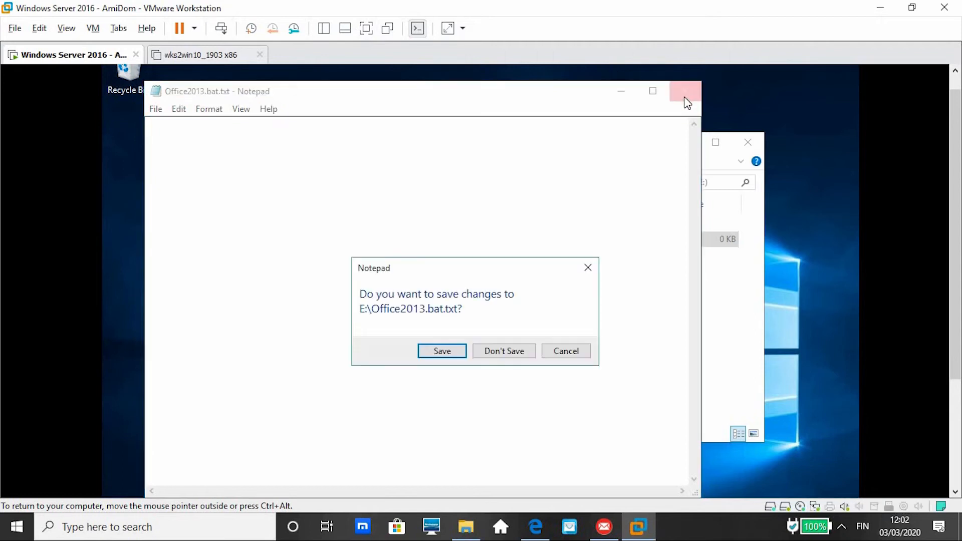
pyautogui.click(505, 349)
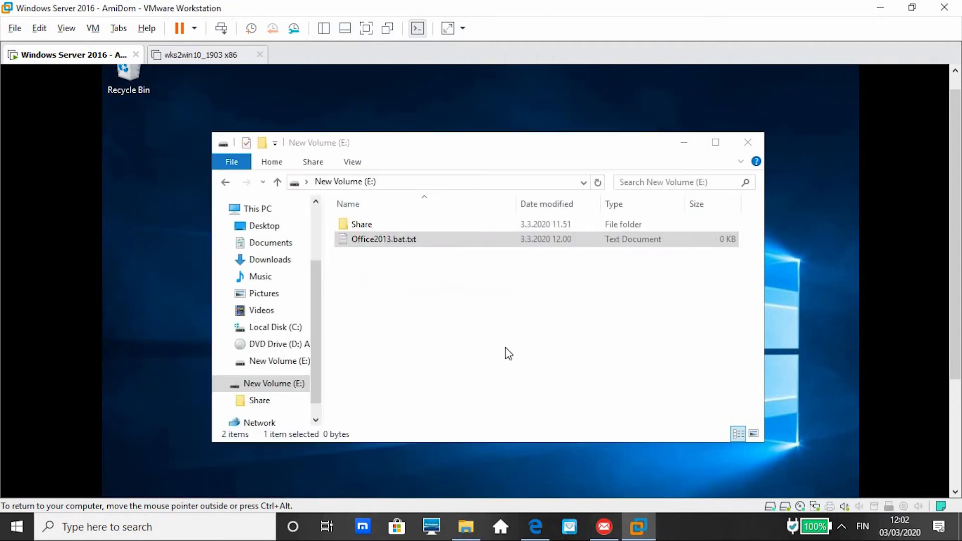
# Reopen Office2013.bat.txt from New Volume (E:) and paste the copied setup.exe command line with the shared config.xml path.
pyautogui.doubleClick(387, 240)
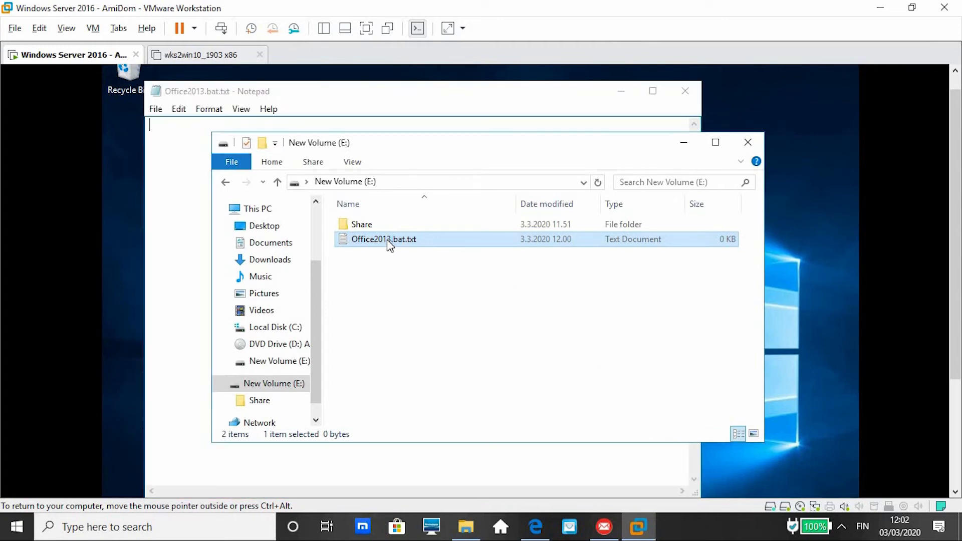
pyautogui.click(185, 185)
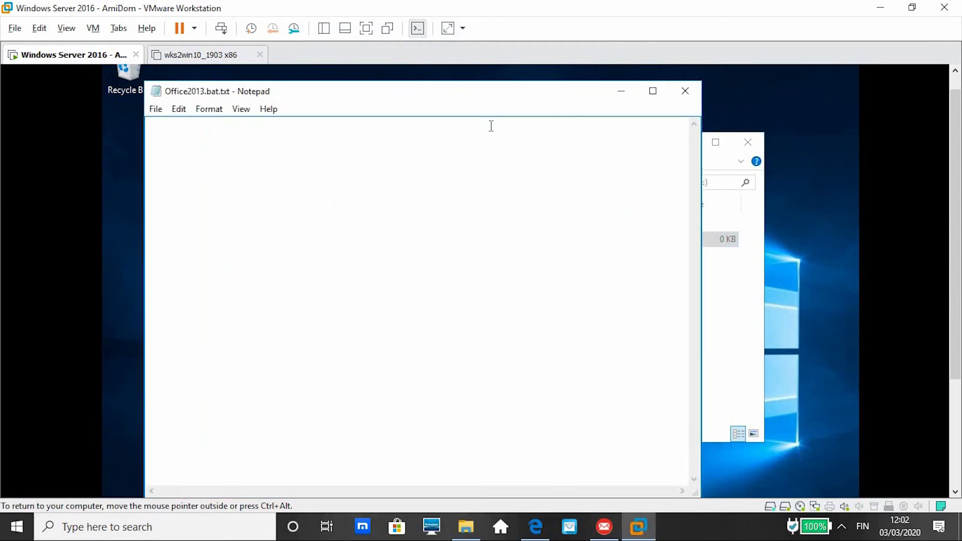
pyautogui.hotkey('ctrl', 'v')
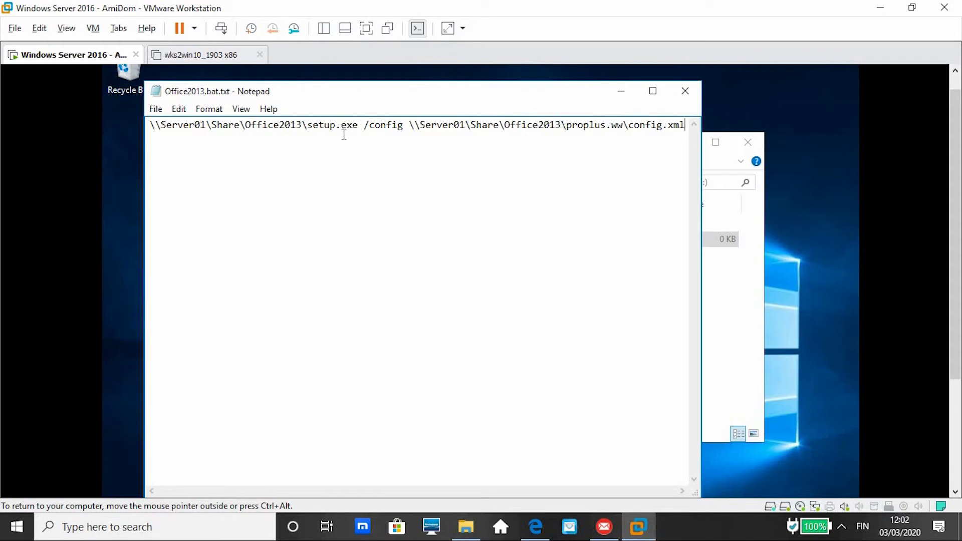
# Highlight \Office2013\setup.exe in the pasted command line and minimise Notepad, keeping the unsaved text open.
pyautogui.doubleClick(281, 125)
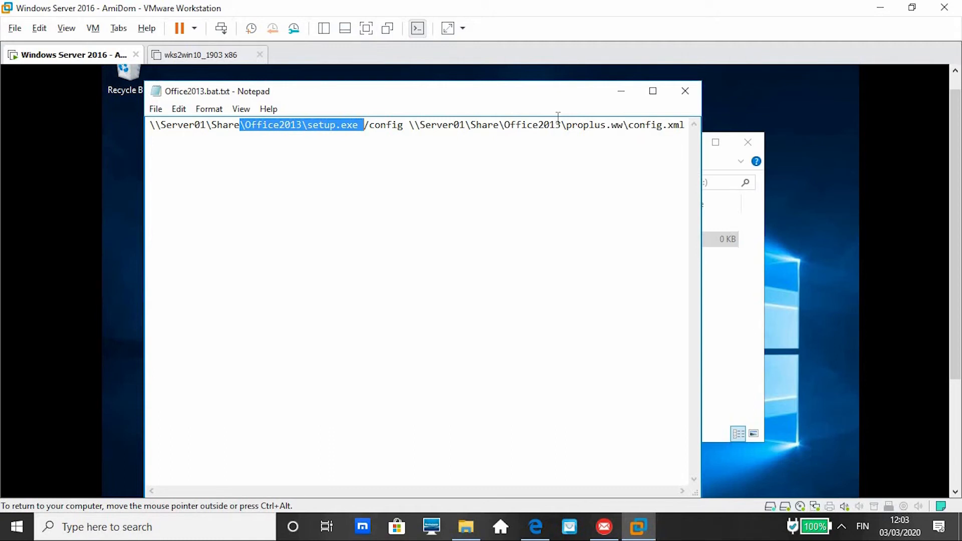
pyautogui.click(687, 92)
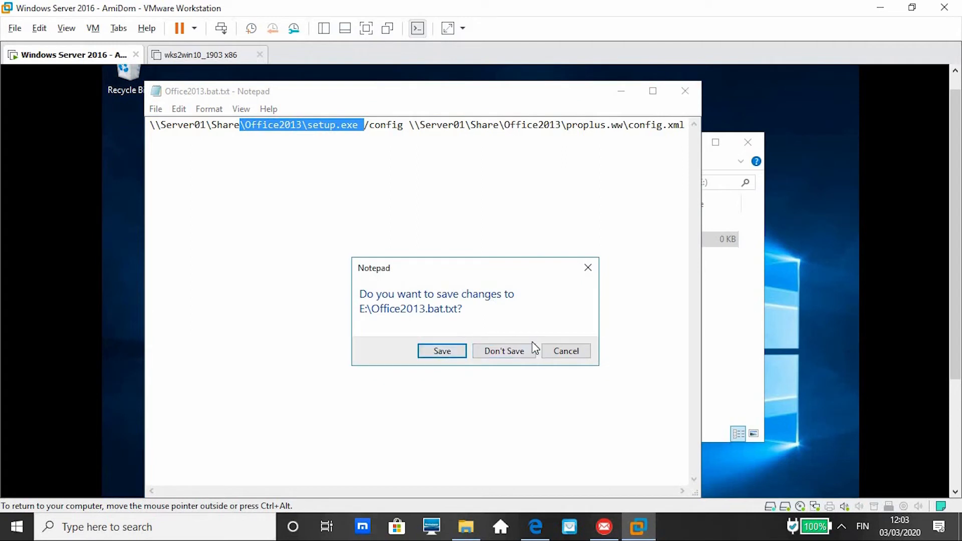
pyautogui.click(572, 354)
pyautogui.click(619, 93)
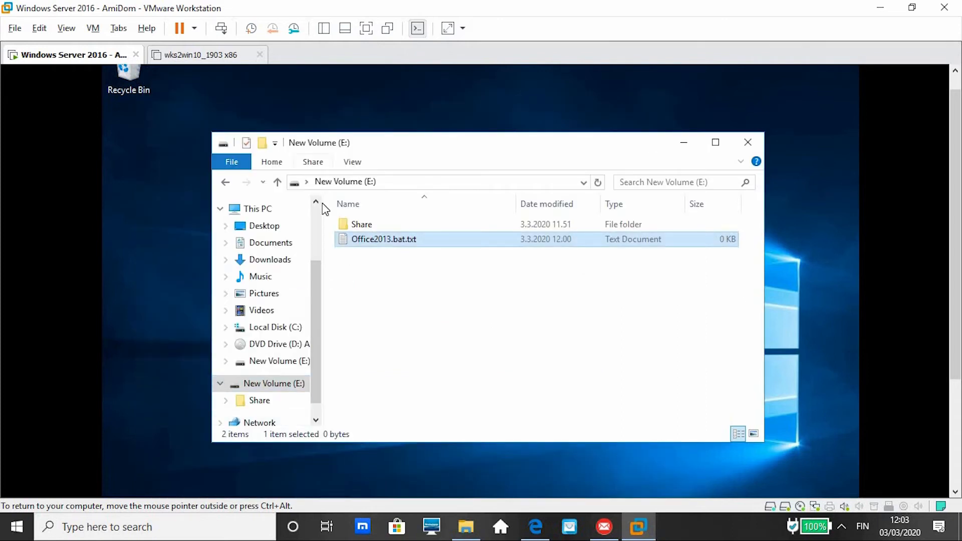
# Examine Share\Office2013 and its proplus.ww subfolder for the setup.exe and config.xml files named in the command, then close the folder window.
pyautogui.click(354, 226)
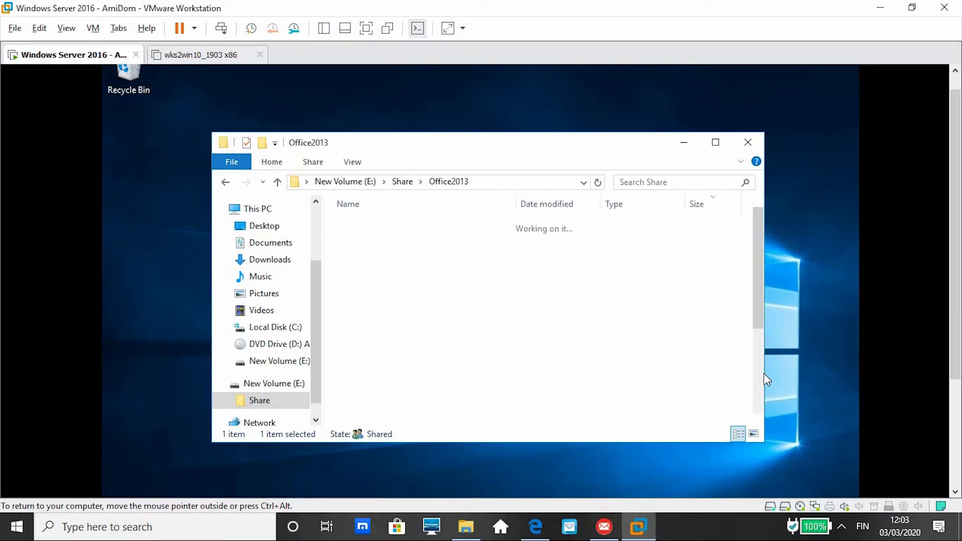
pyautogui.click(757, 392)
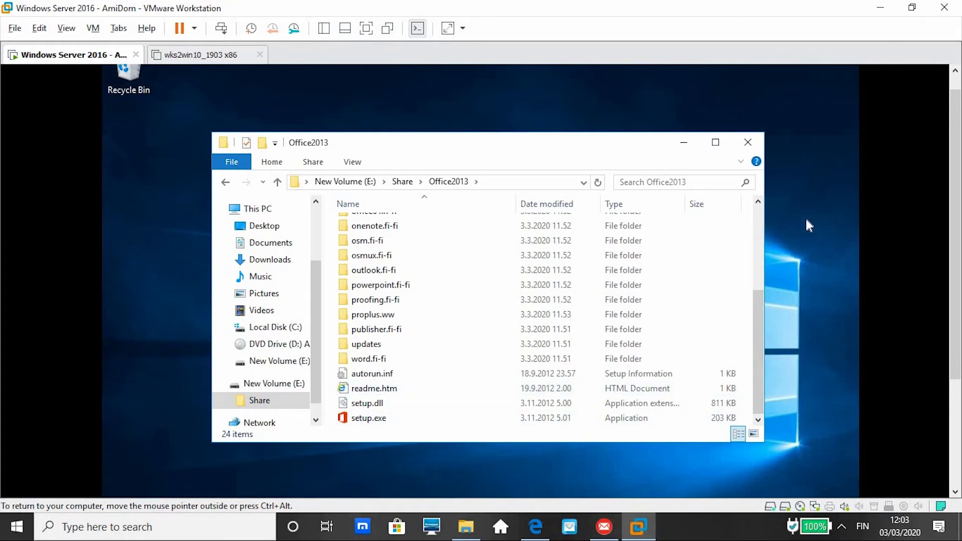
pyautogui.click(760, 217)
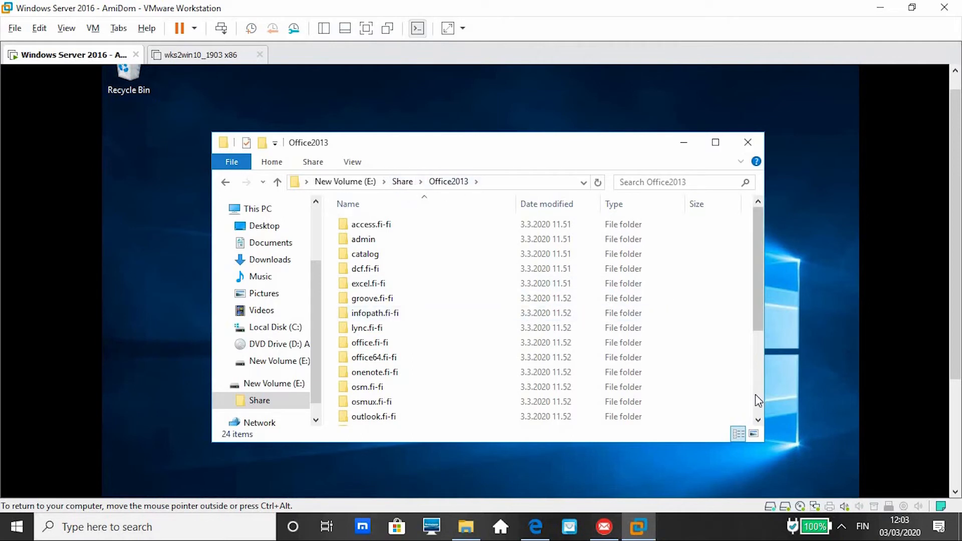
pyautogui.click(759, 420)
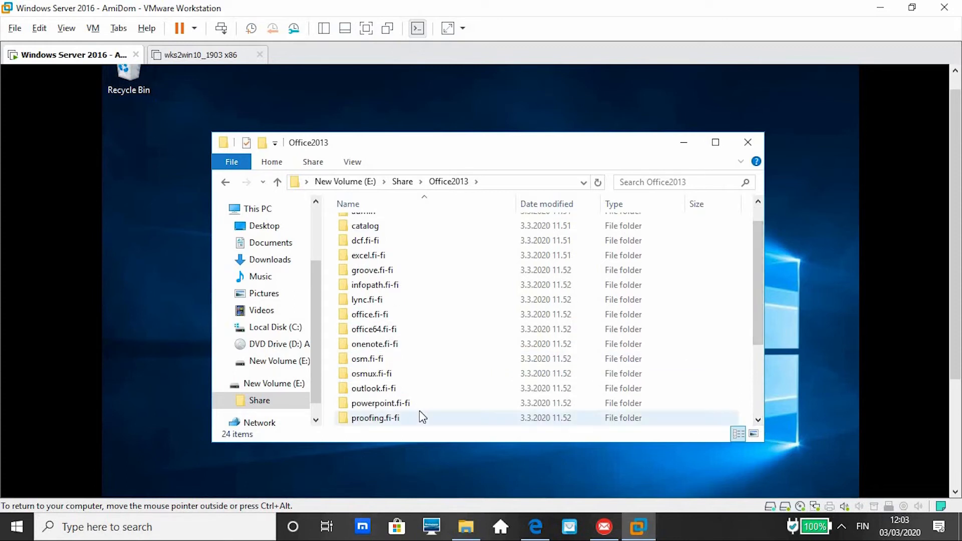
pyautogui.click(758, 420)
pyautogui.click(759, 420)
pyautogui.click(758, 420)
pyautogui.click(759, 420)
pyautogui.doubleClick(410, 378)
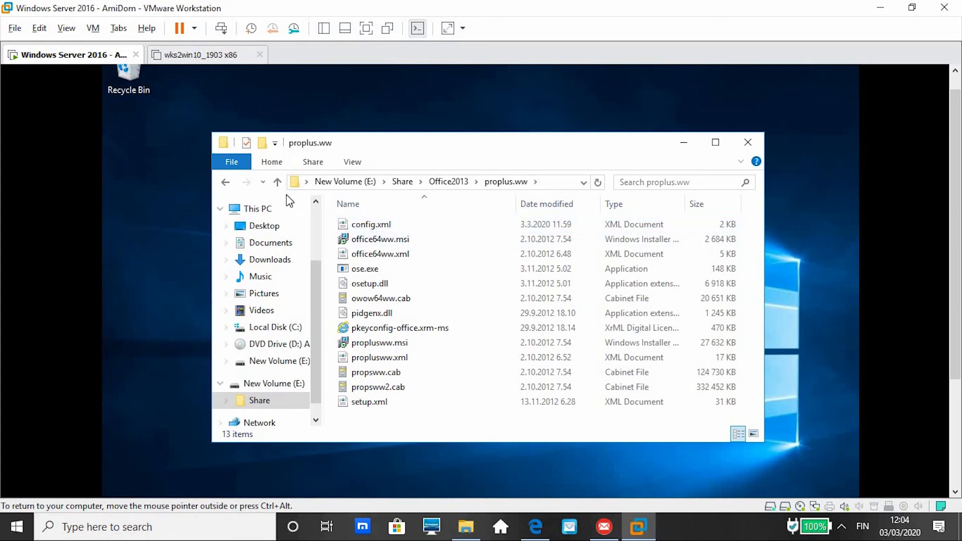
pyautogui.click(749, 143)
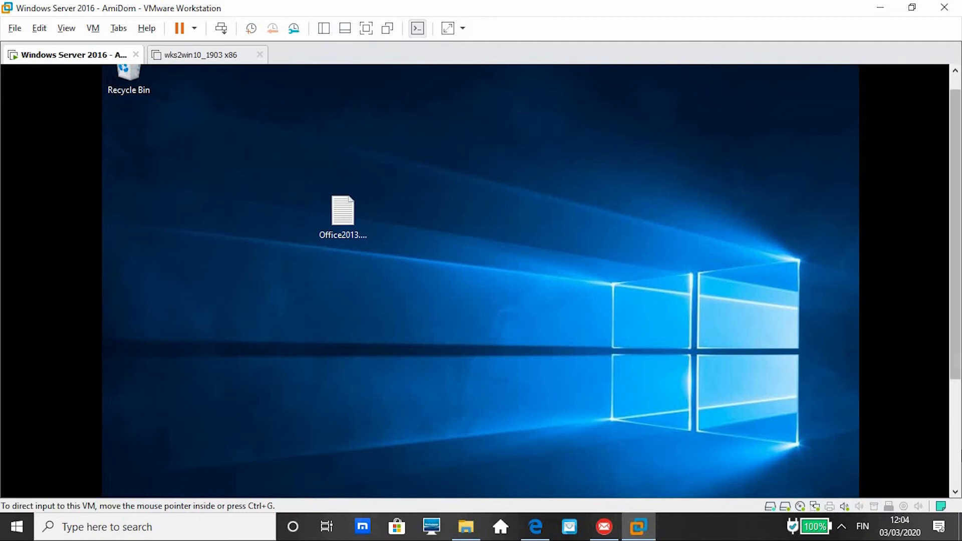
# Check the network path in the sharing properties of the Share folder on New Volume (E:), then close the properties and File Explorer.
pyautogui.click(961, 436)
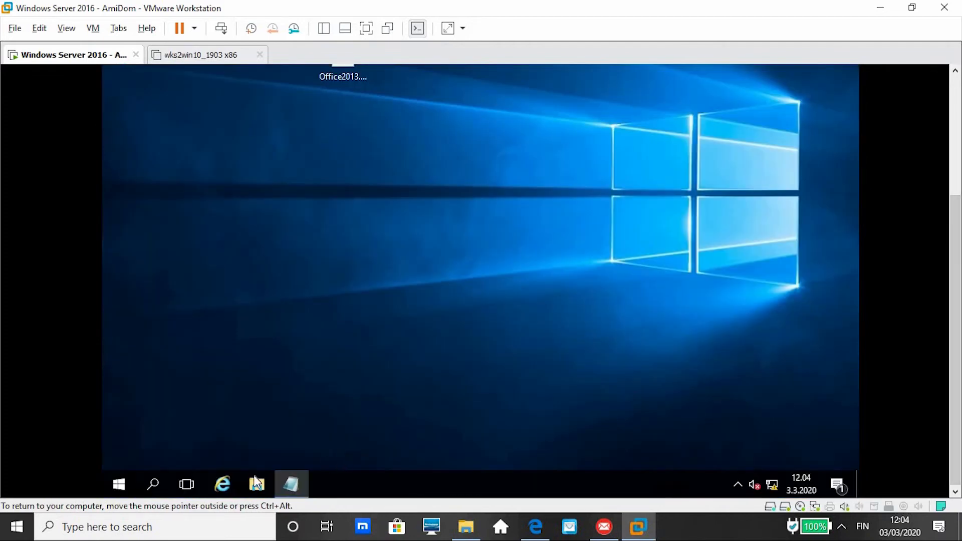
pyautogui.click(257, 492)
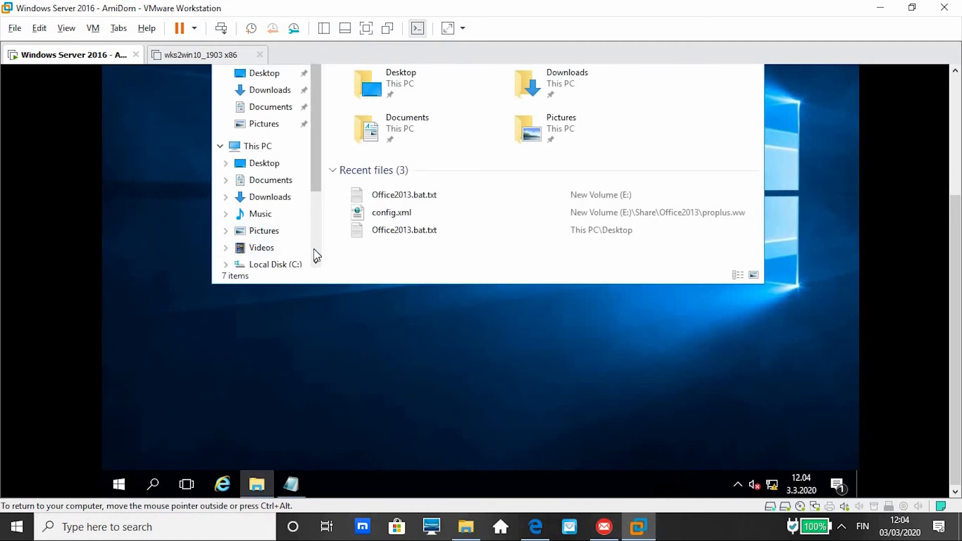
pyautogui.scroll(-3, 313, 249)
pyautogui.click(269, 220)
pyautogui.rightClick(269, 218)
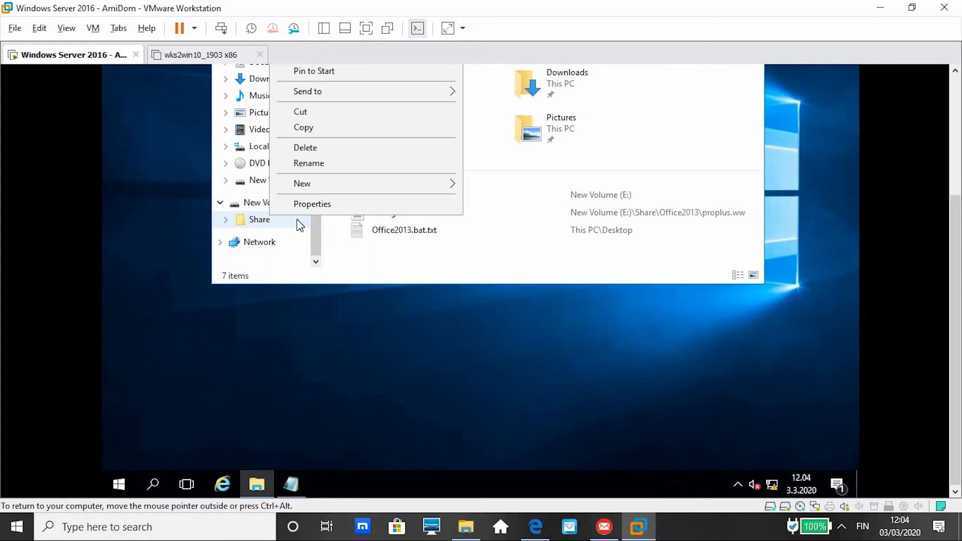
pyautogui.click(303, 205)
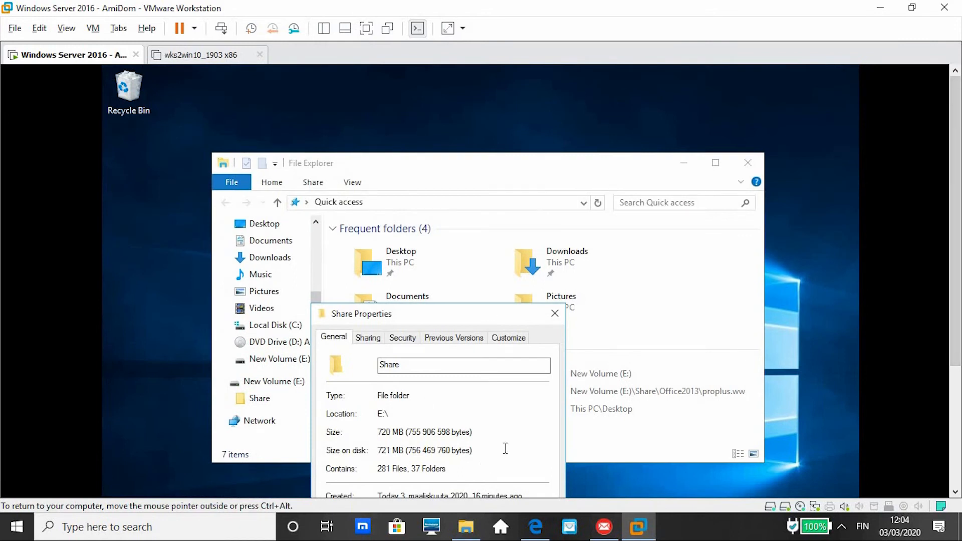
pyautogui.click(368, 338)
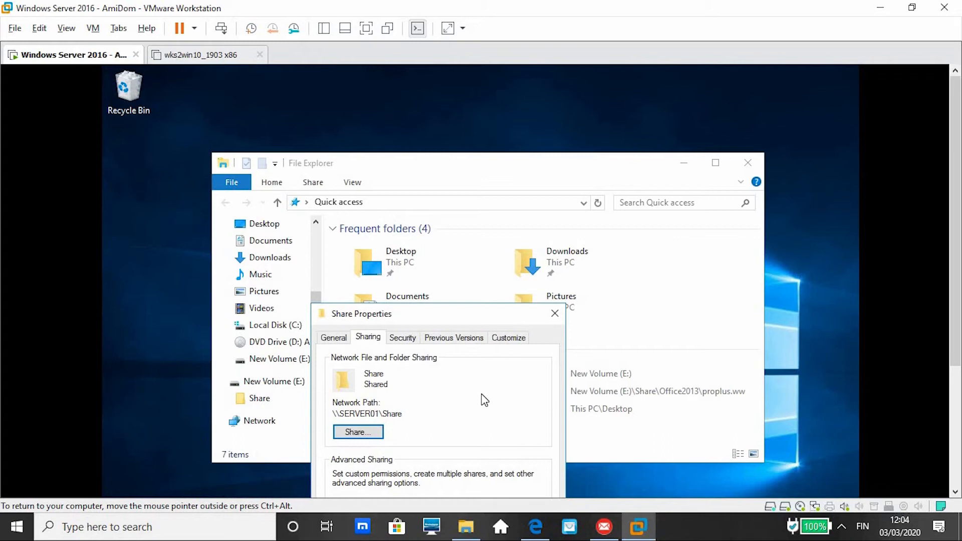
pyautogui.click(555, 315)
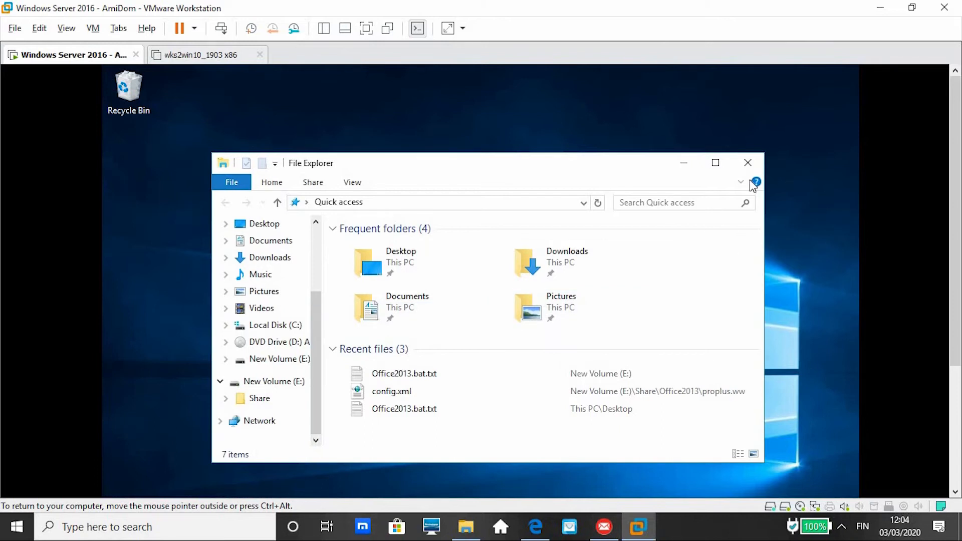
pyautogui.click(746, 163)
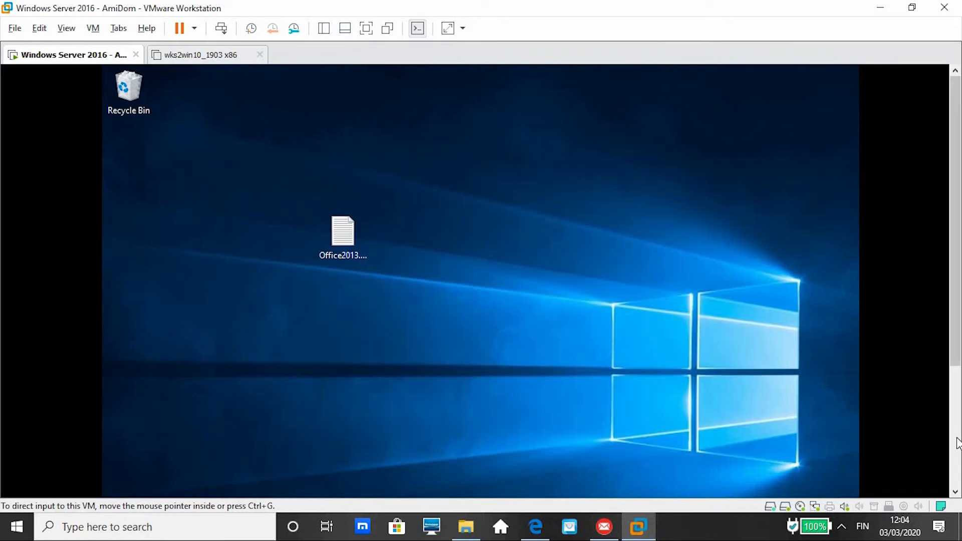
# Restore the minimised Office2013.bat.txt, save it, and close Notepad.
pyautogui.scroll(-5, 414, 444)
pyautogui.click(285, 481)
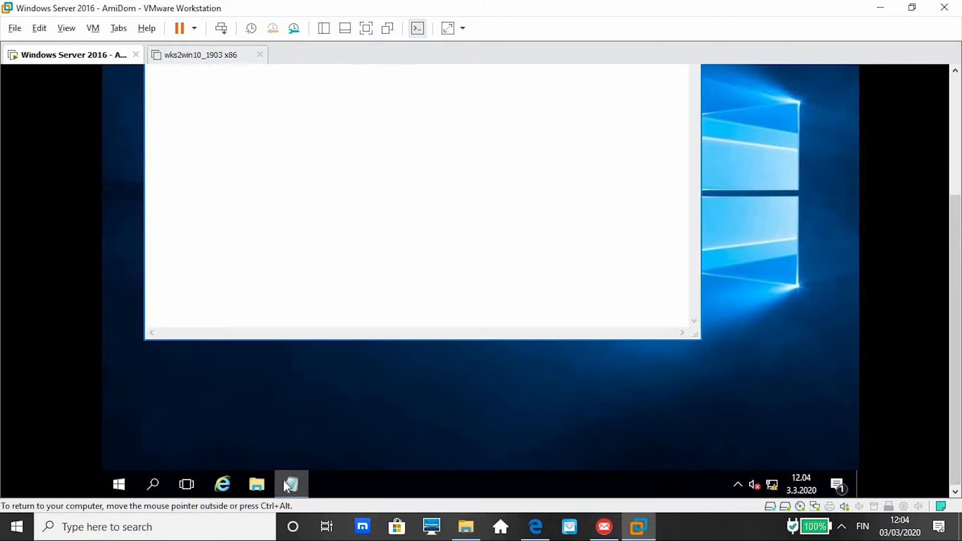
pyautogui.moveTo(956, 230); pyautogui.dragTo(956, 108)
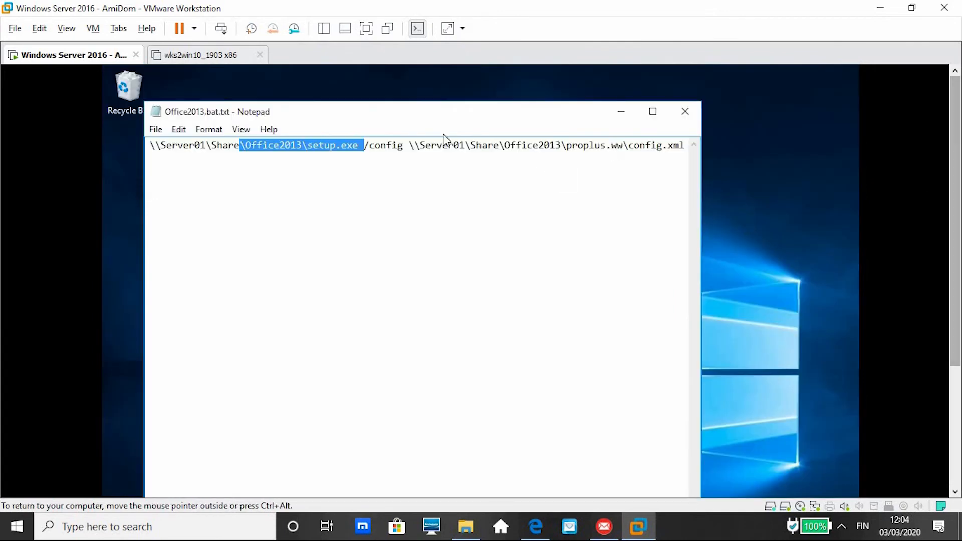
pyautogui.click(156, 129)
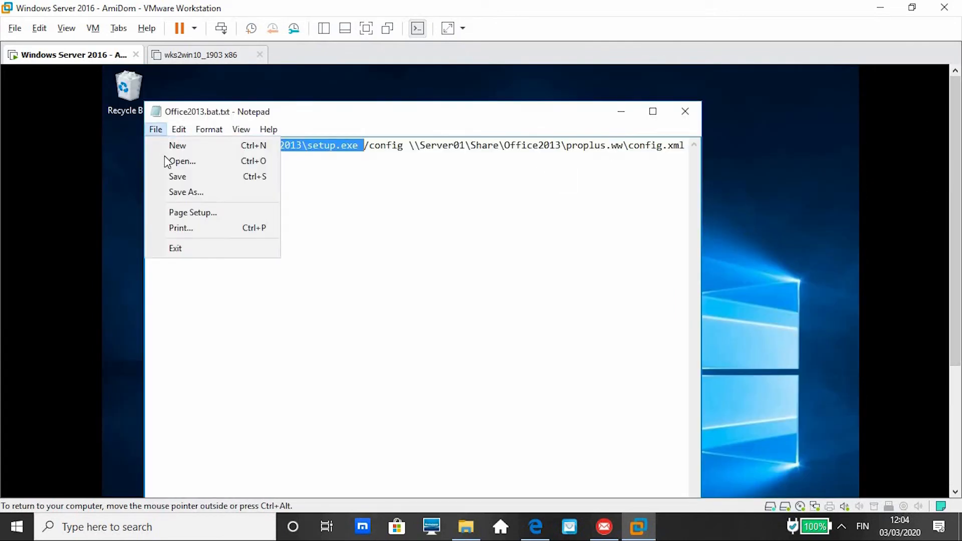
pyautogui.click(179, 176)
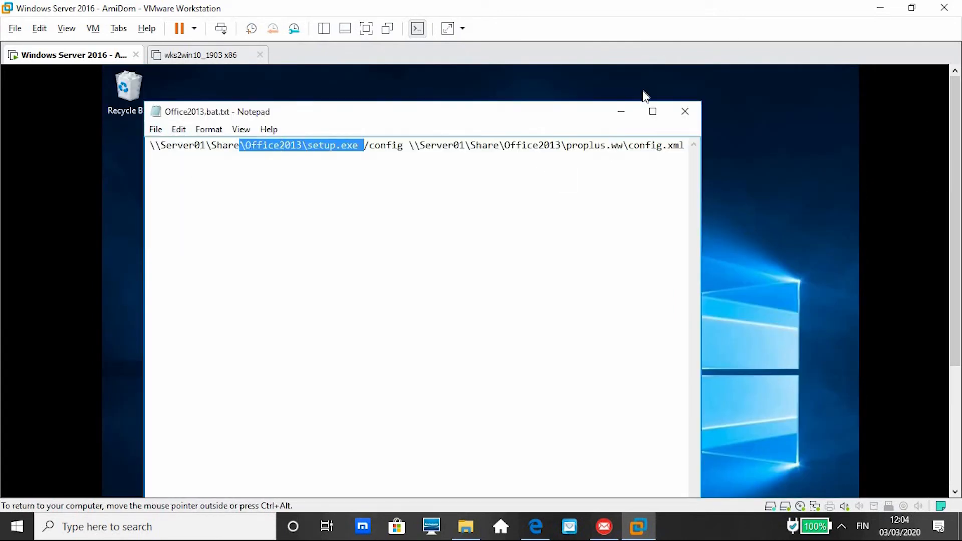
pyautogui.click(699, 116)
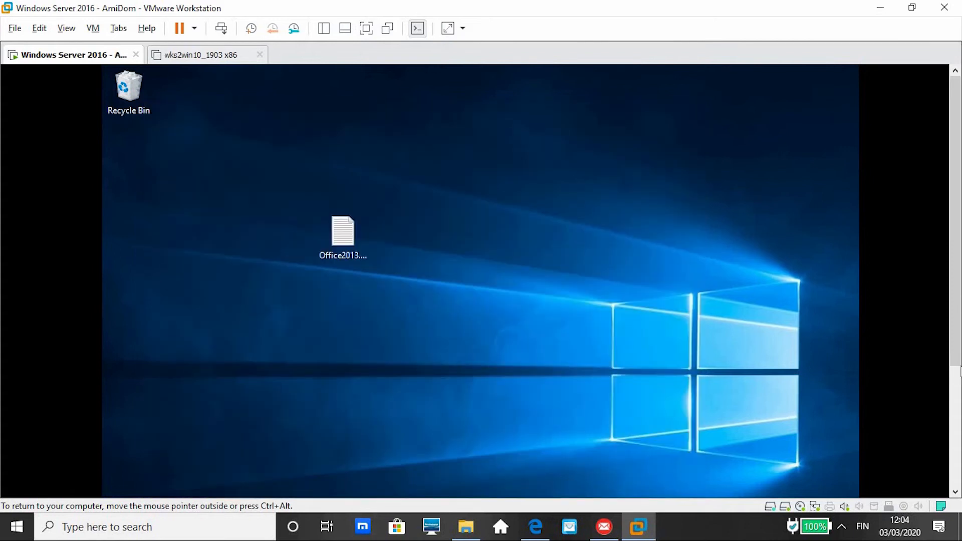
# Open New Volume (E:) in the virtual machine's File Explorer.
pyautogui.click(960, 401)
pyautogui.click(259, 486)
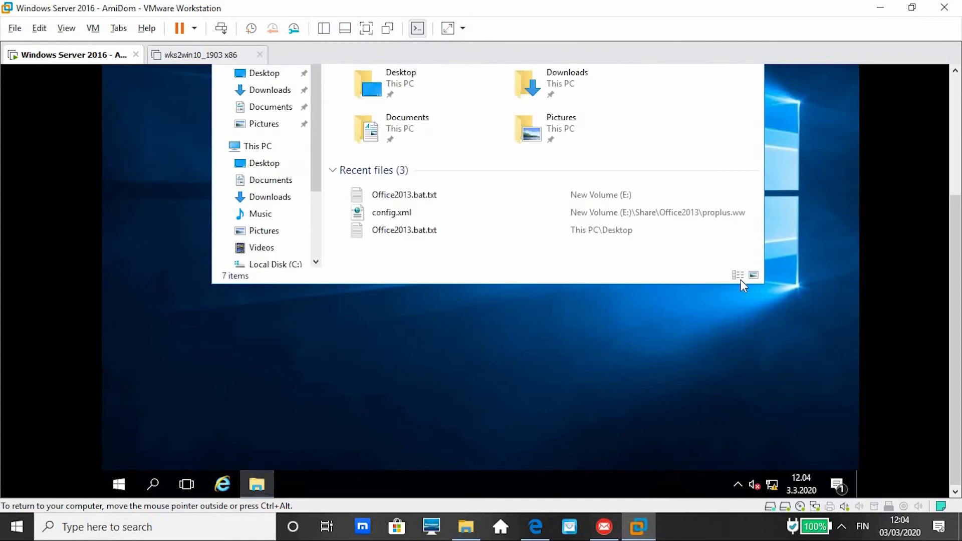
pyautogui.click(959, 173)
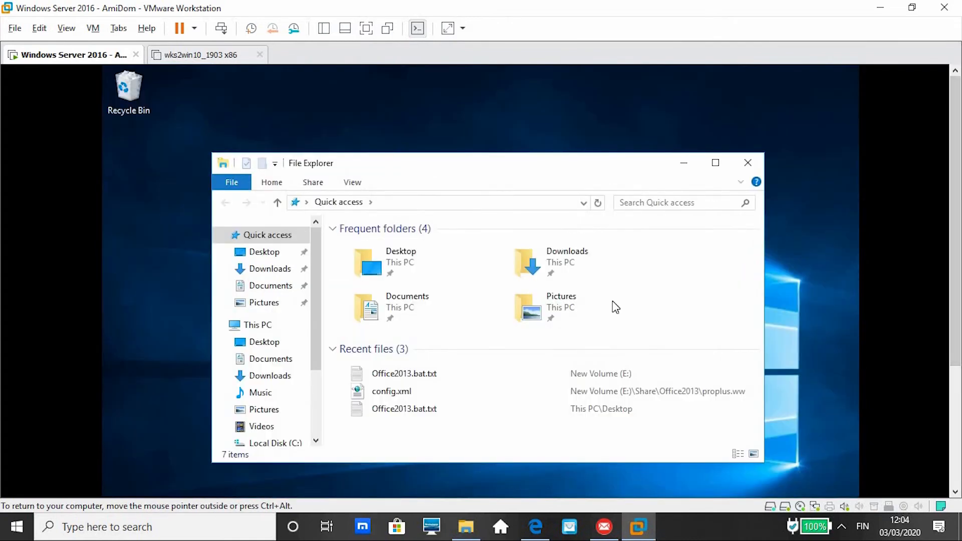
pyautogui.click(317, 424)
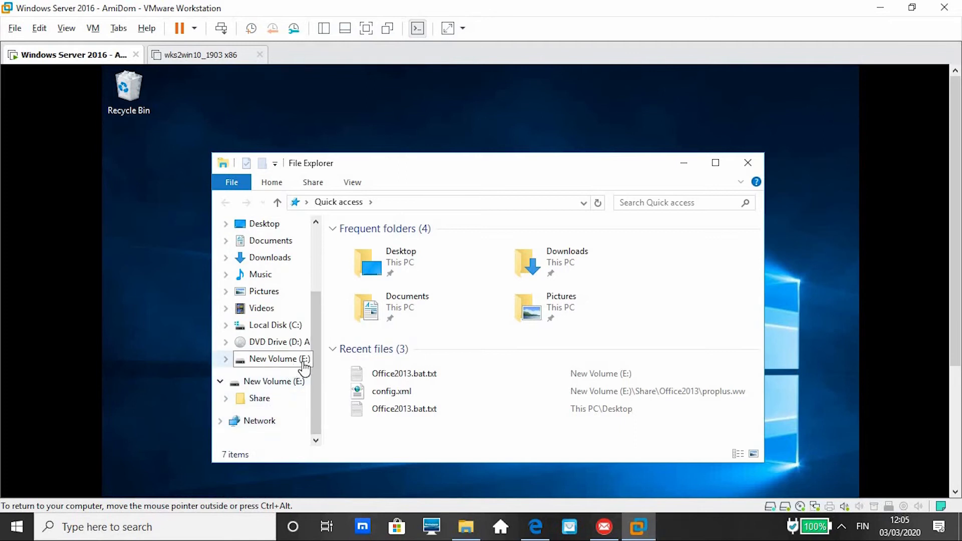
pyautogui.click(273, 361)
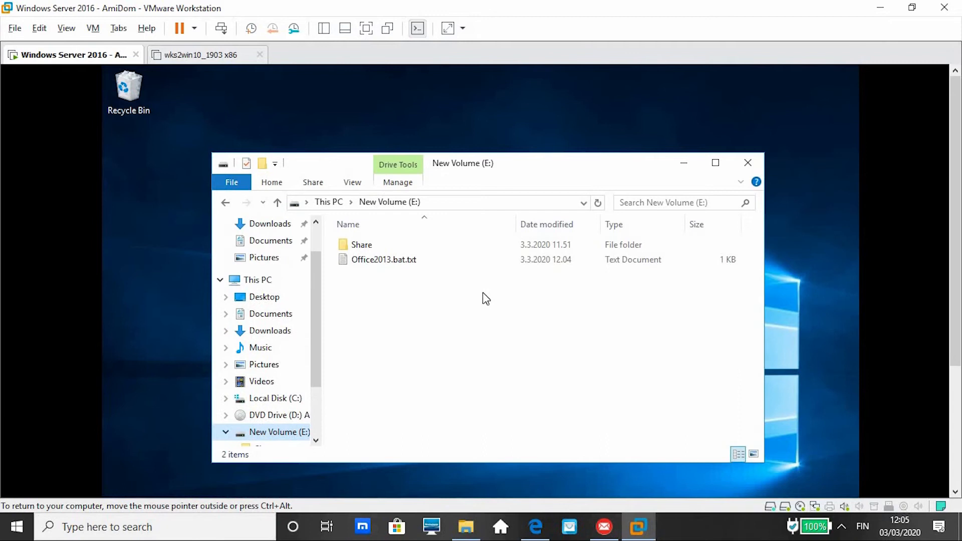
# Check that file name extensions are shown, and rename Office2013.bat.txt on New Volume (E:) to Office2013.bat, accepting the extension change.
pyautogui.click(391, 262)
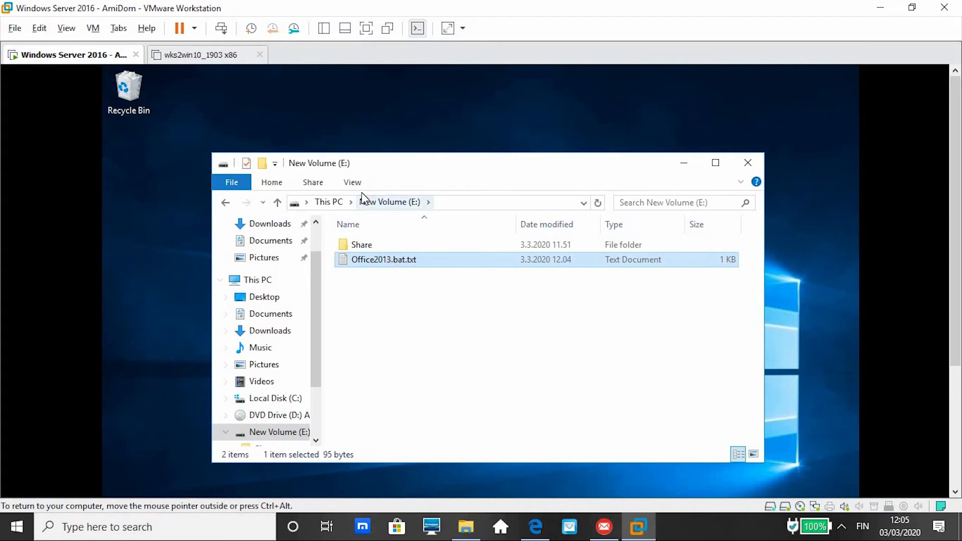
pyautogui.click(353, 183)
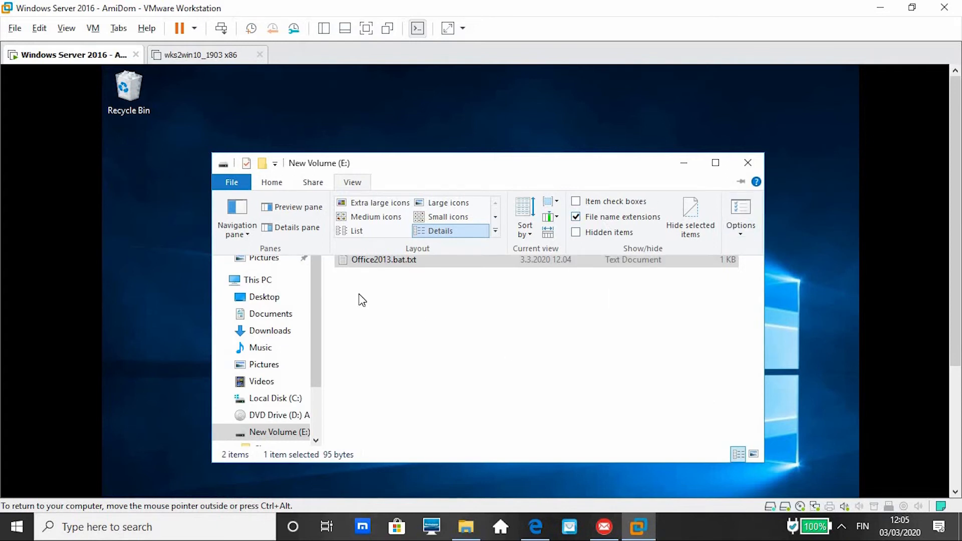
pyautogui.click(372, 260)
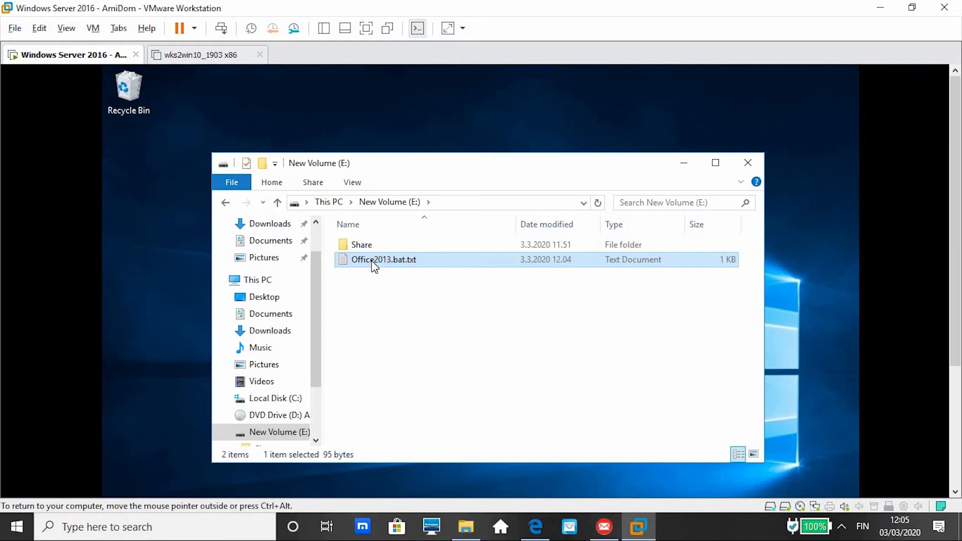
pyautogui.rightClick(372, 261)
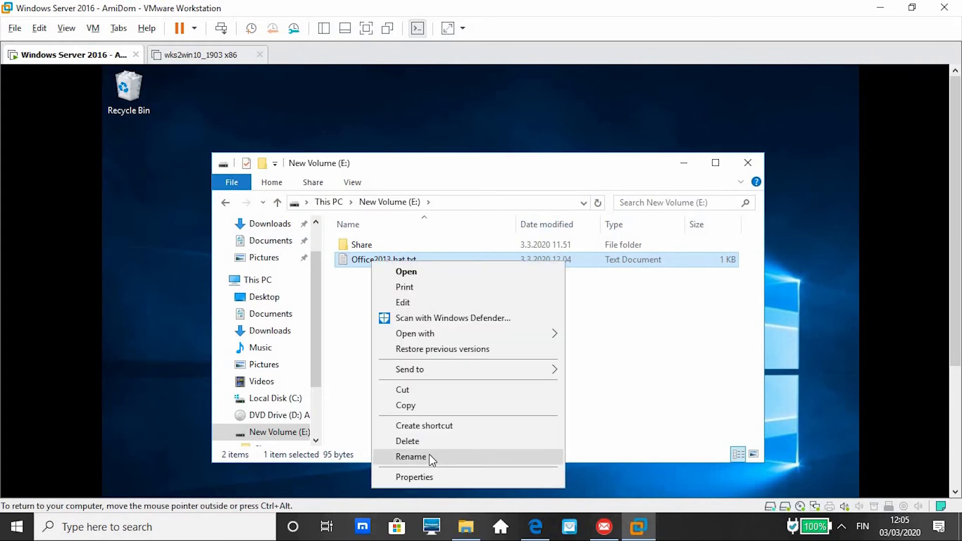
pyautogui.click(411, 456)
pyautogui.click(422, 260)
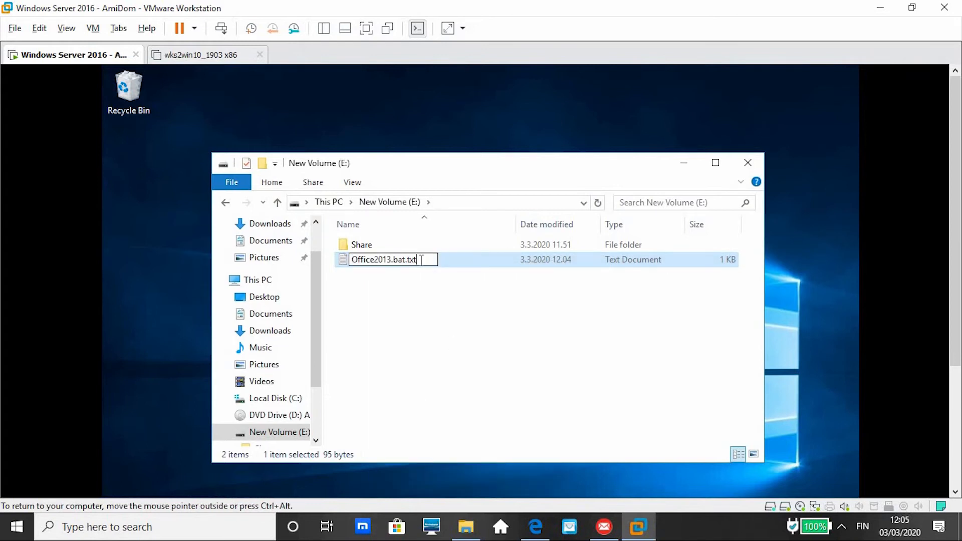
pyautogui.press('BackSpace')
pyautogui.press('BackSpace')
pyautogui.press('BackSpace')
pyautogui.press('BackSpace')
pyautogui.press('Return')
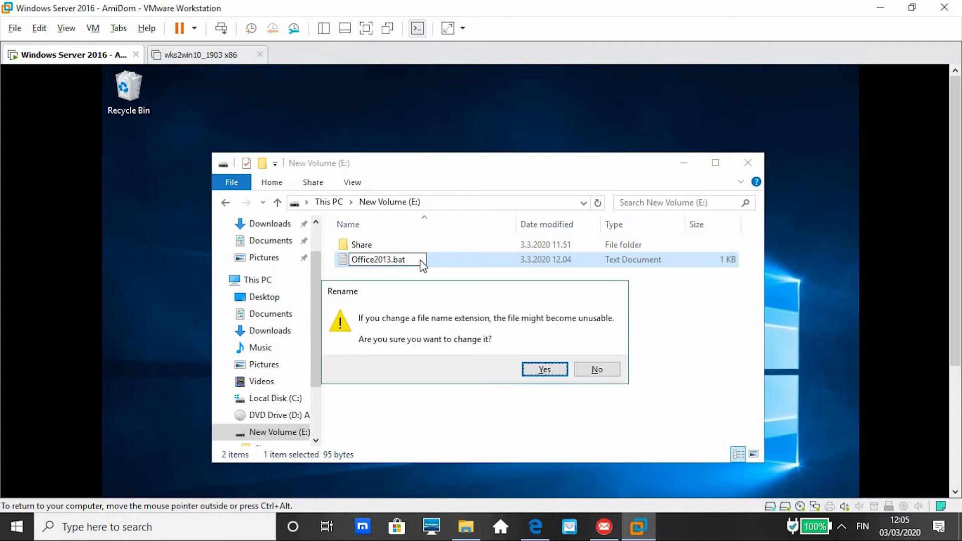
pyautogui.click(542, 368)
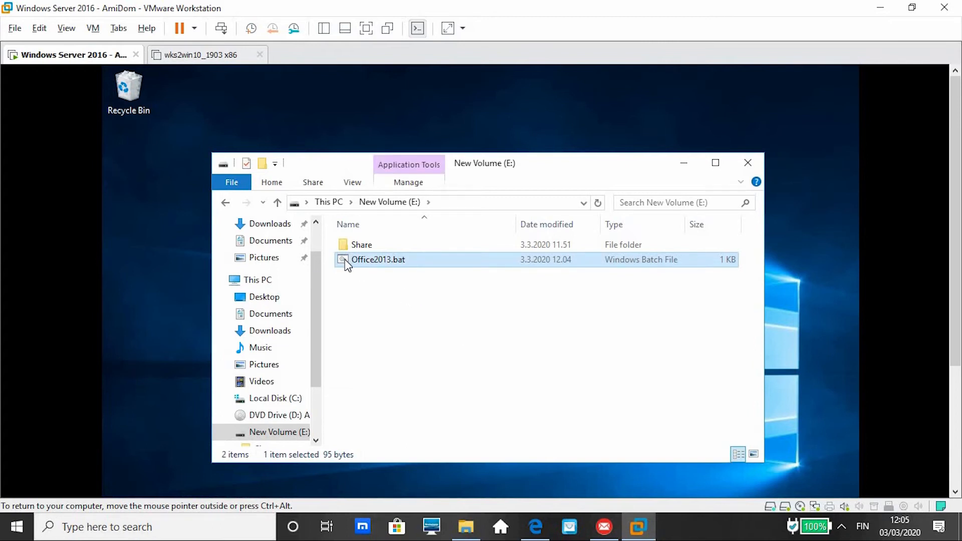
# Copy the Office2013.bat file from New Volume (E:).
pyautogui.click(361, 285)
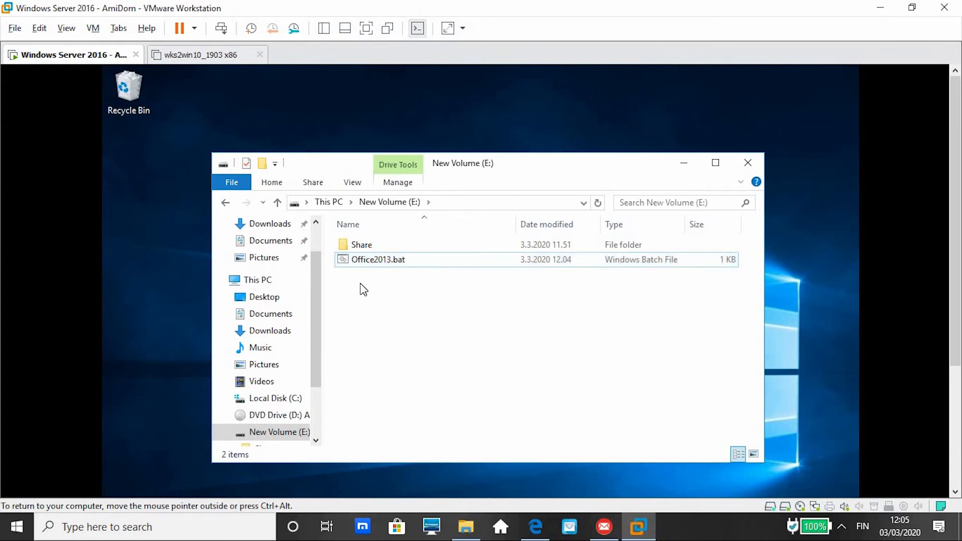
pyautogui.click(371, 260)
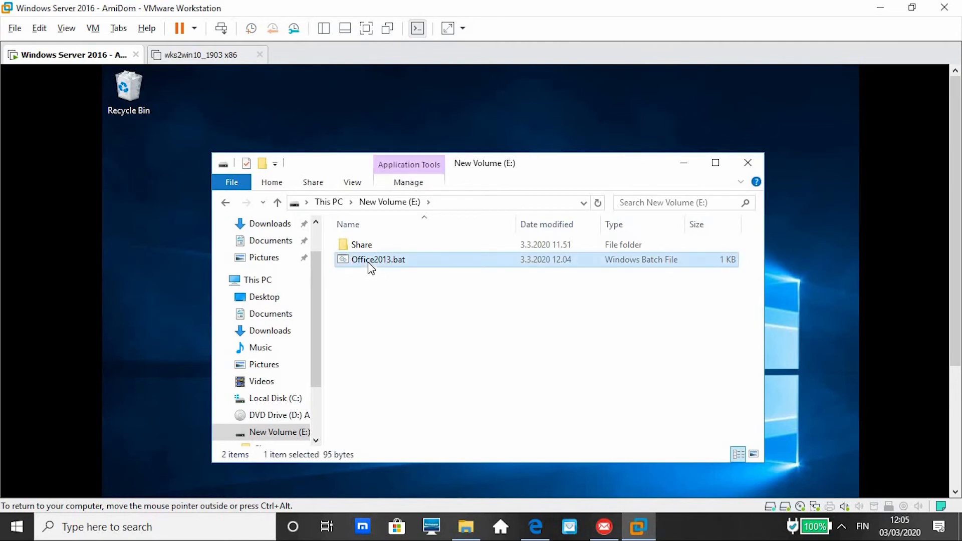
pyautogui.rightClick(369, 263)
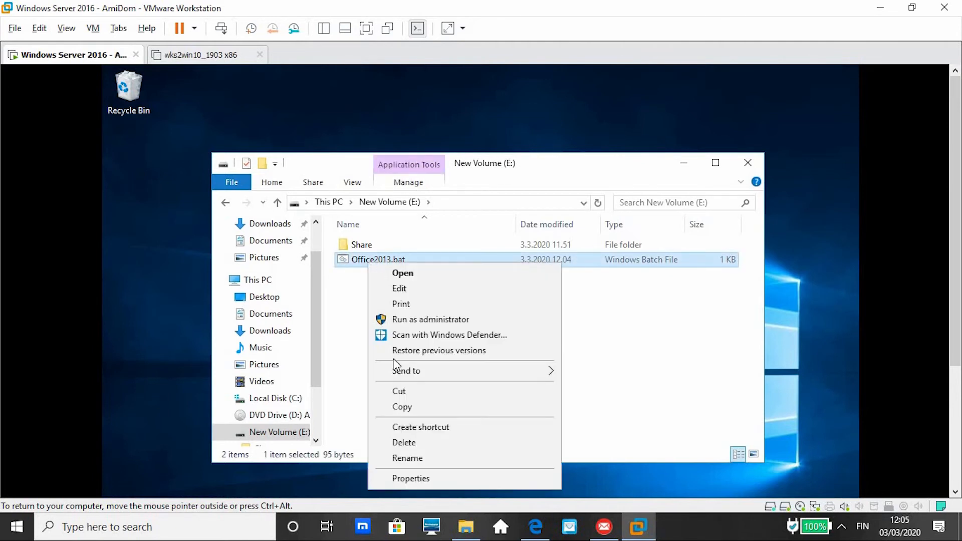
pyautogui.click(411, 407)
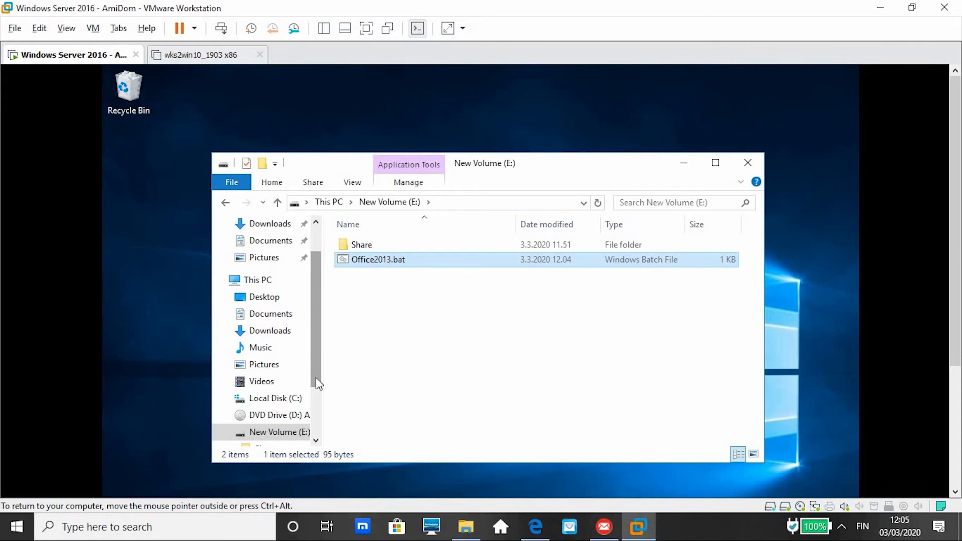
# Open the scripts folder at C:\Windows\SYSVOL\sysvol\AmiDom.local\scripts.
pyautogui.scroll(-1, 314, 381)
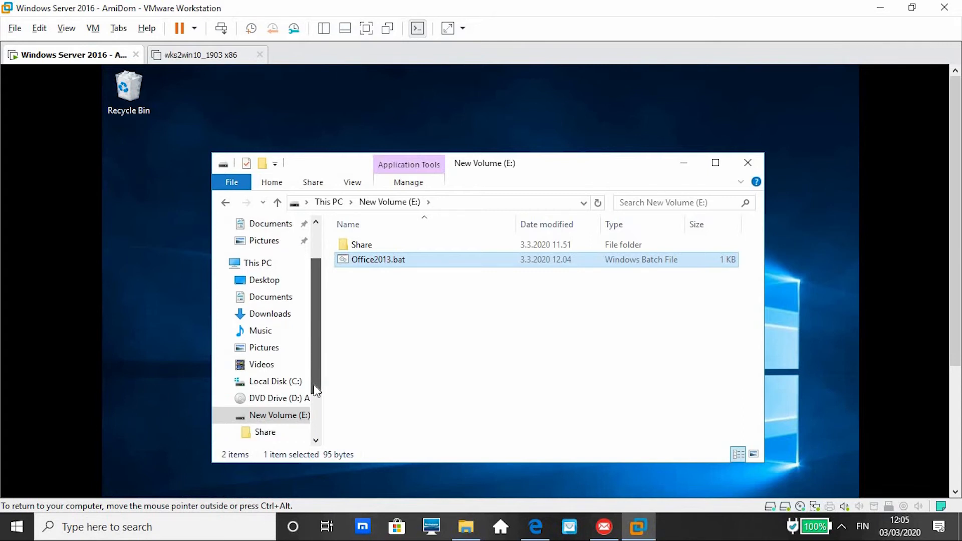
pyautogui.click(281, 382)
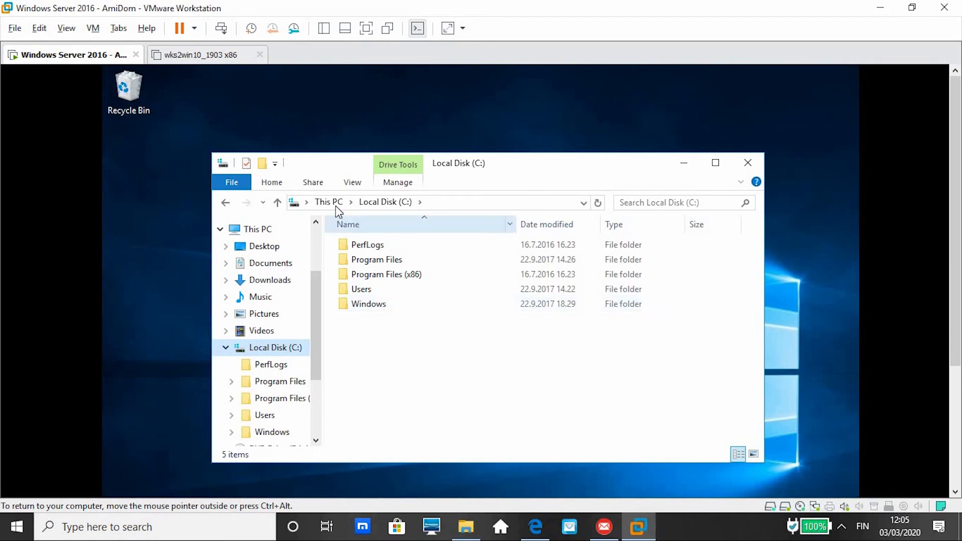
pyautogui.click(375, 289)
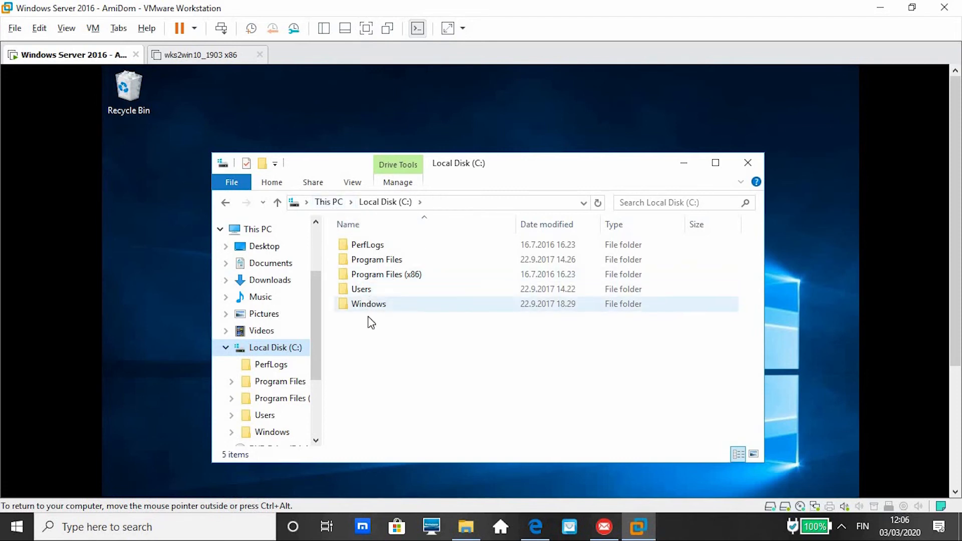
pyautogui.doubleClick(389, 301)
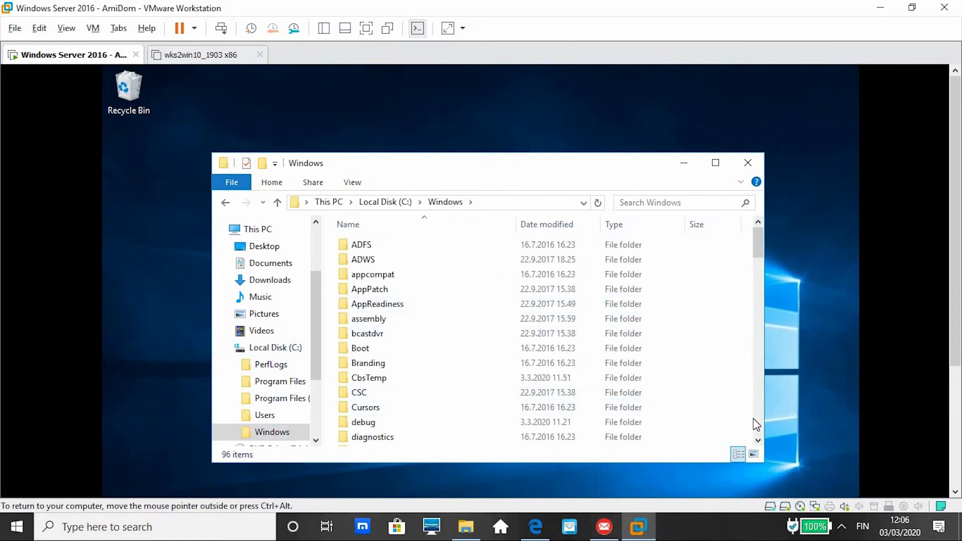
pyautogui.scroll(-20, 757, 424)
pyautogui.scroll(-4, 757, 424)
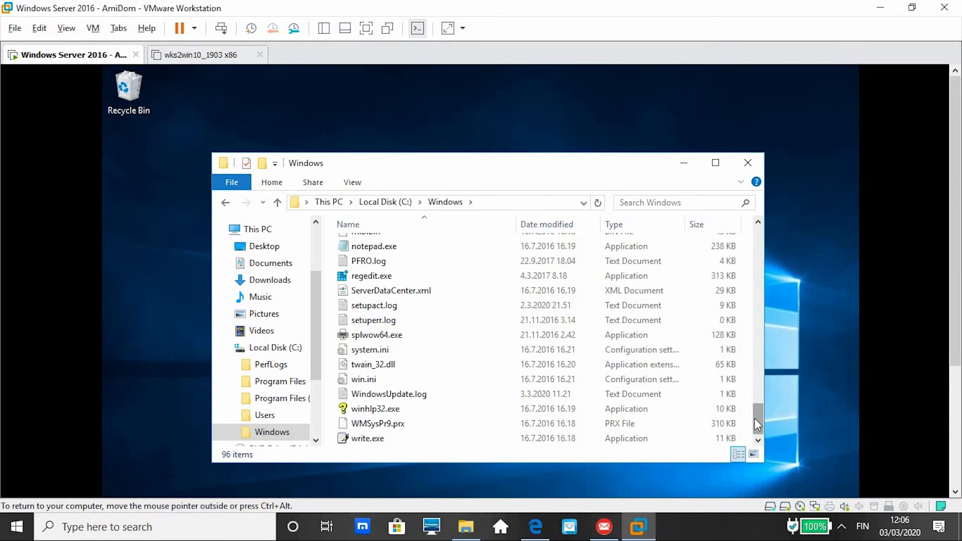
pyautogui.scroll(4, 759, 351)
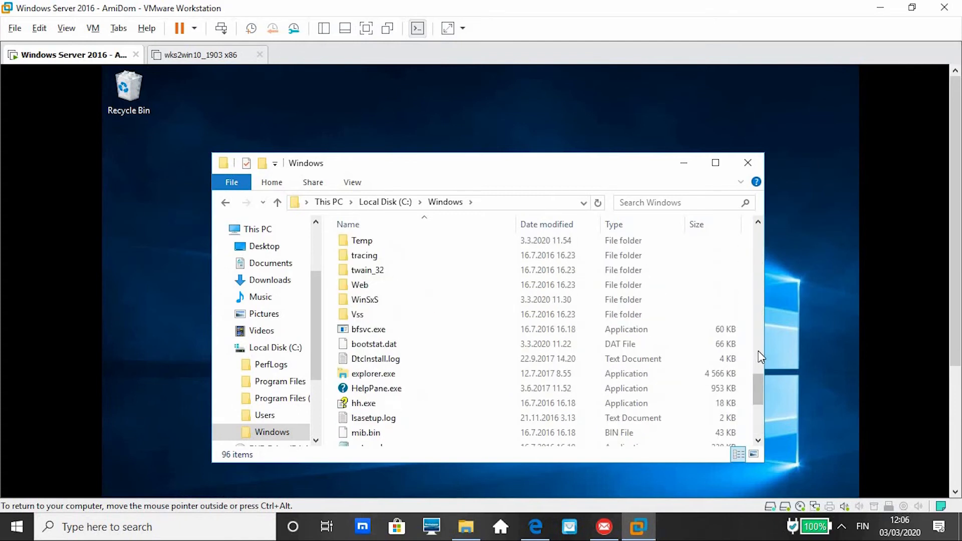
pyautogui.scroll(5, 759, 351)
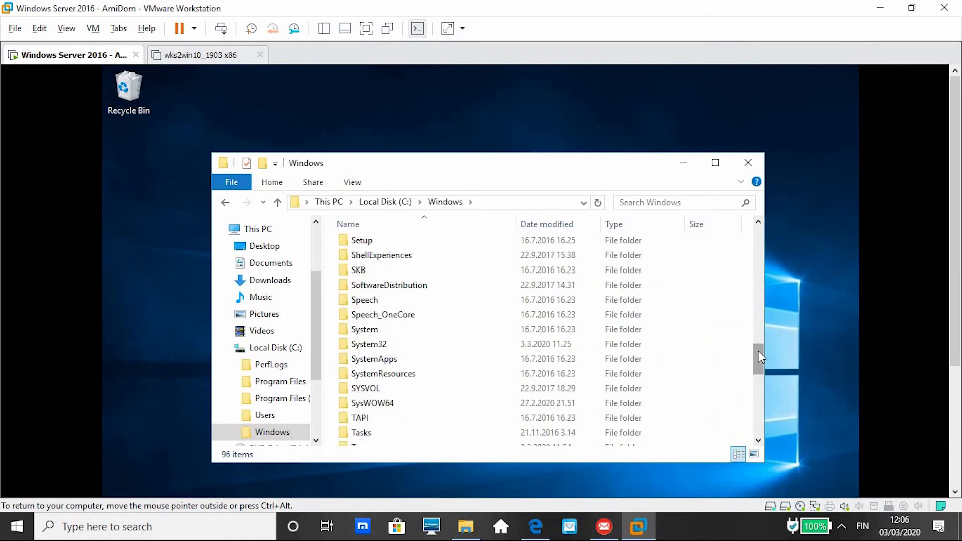
pyautogui.doubleClick(373, 396)
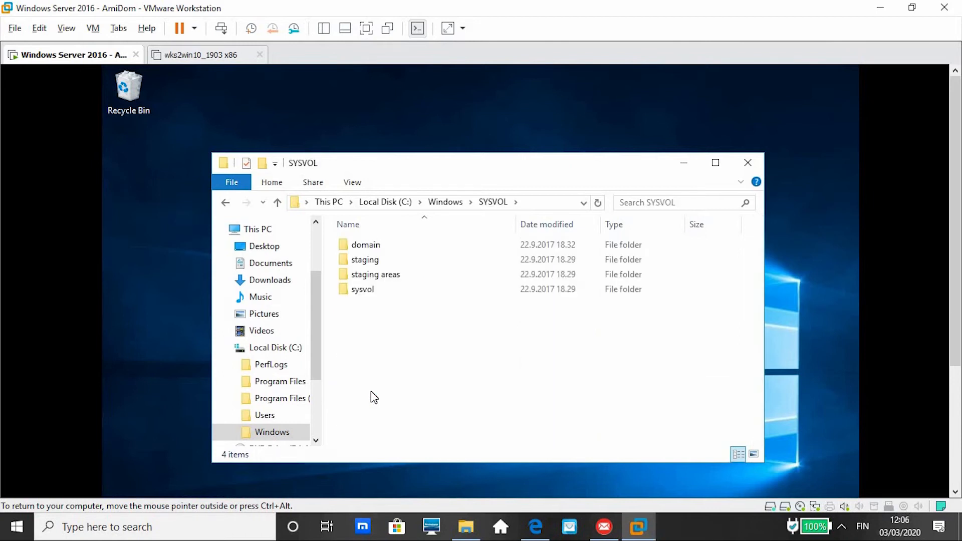
pyautogui.doubleClick(367, 294)
pyautogui.click(381, 253)
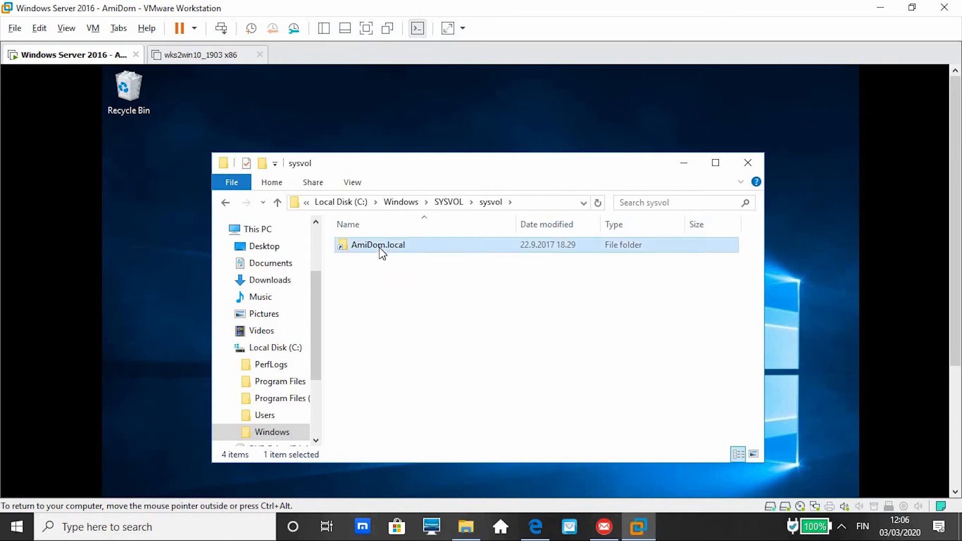
pyautogui.doubleClick(381, 251)
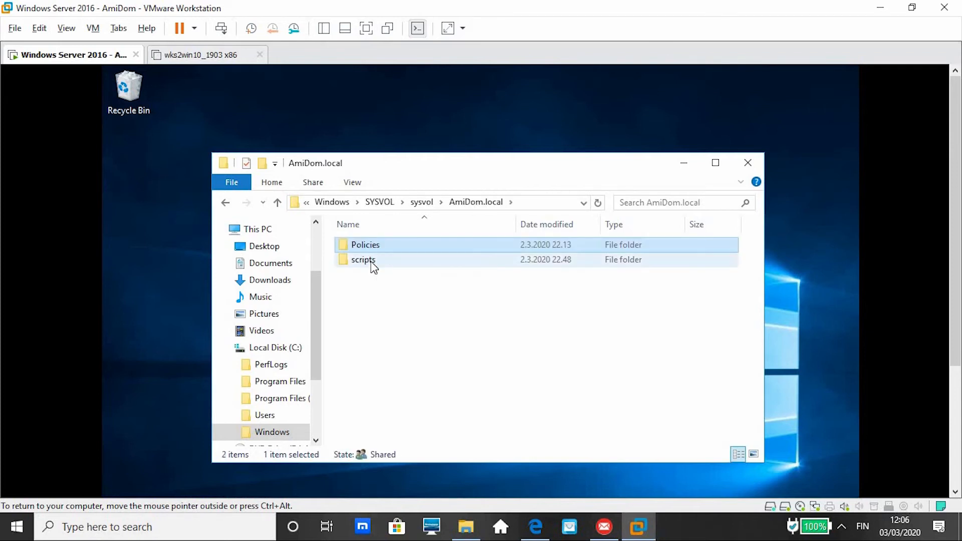
pyautogui.doubleClick(372, 264)
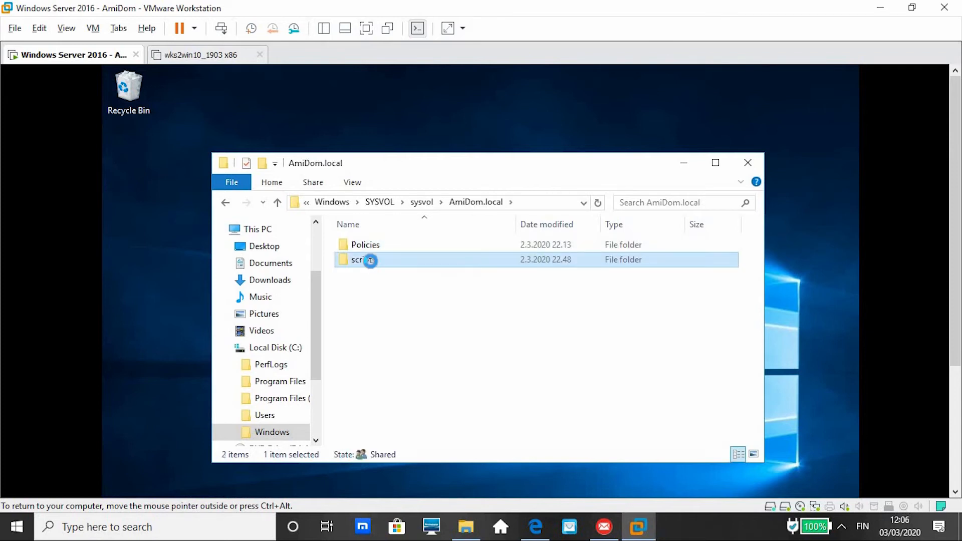
# Paste the copied Office2013.bat into the scripts folder and close File Explorer.
pyautogui.rightClick(385, 290)
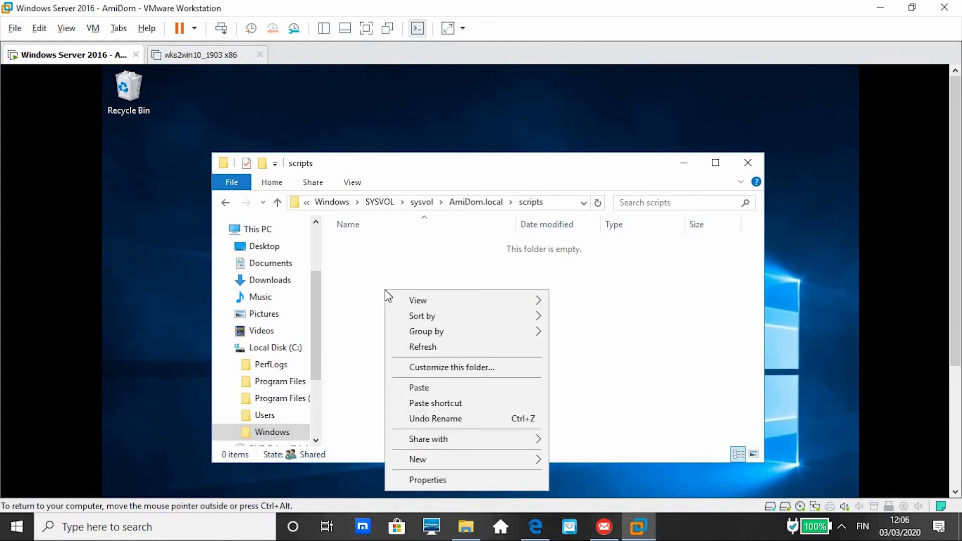
pyautogui.click(420, 384)
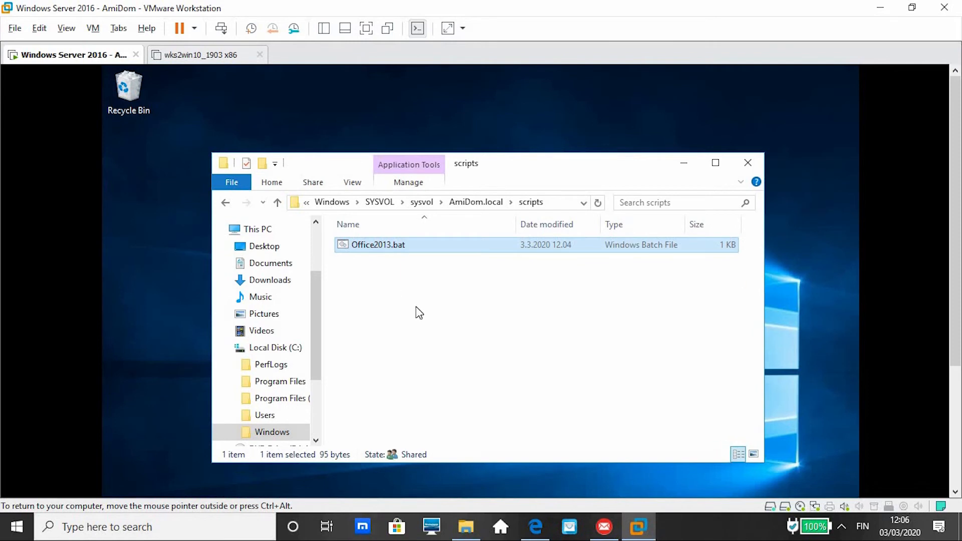
pyautogui.click(755, 167)
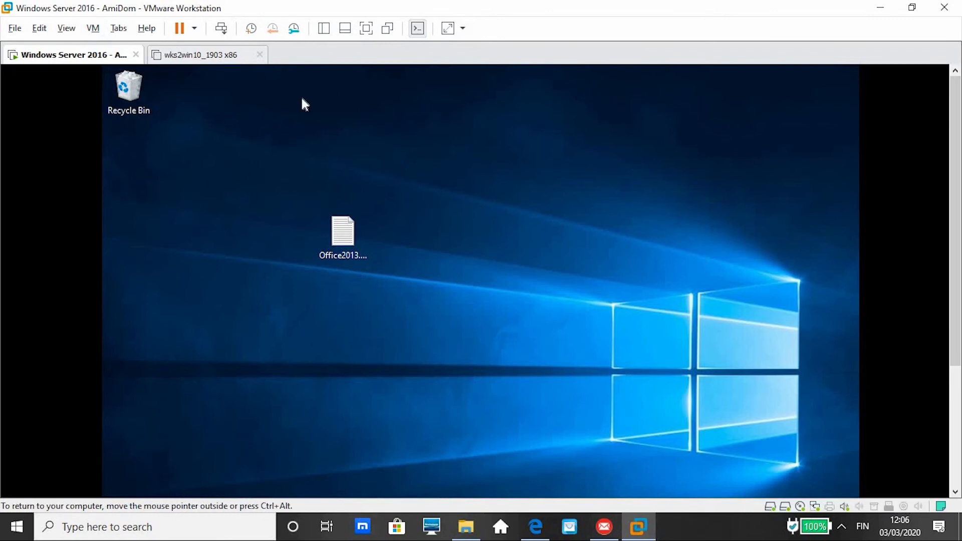
# Start Server Manager in the virtual machine and open Group Policy Management from it.
pyautogui.click(956, 425)
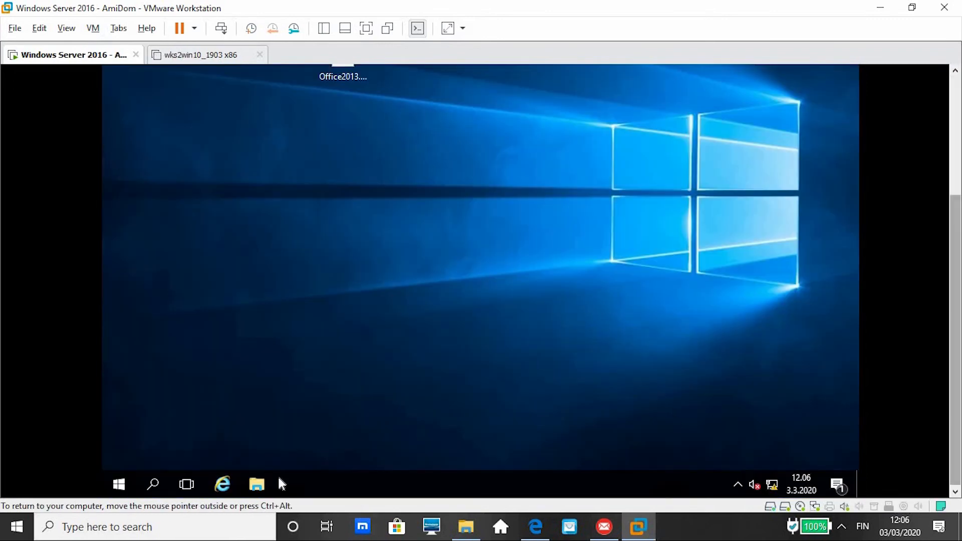
pyautogui.click(122, 482)
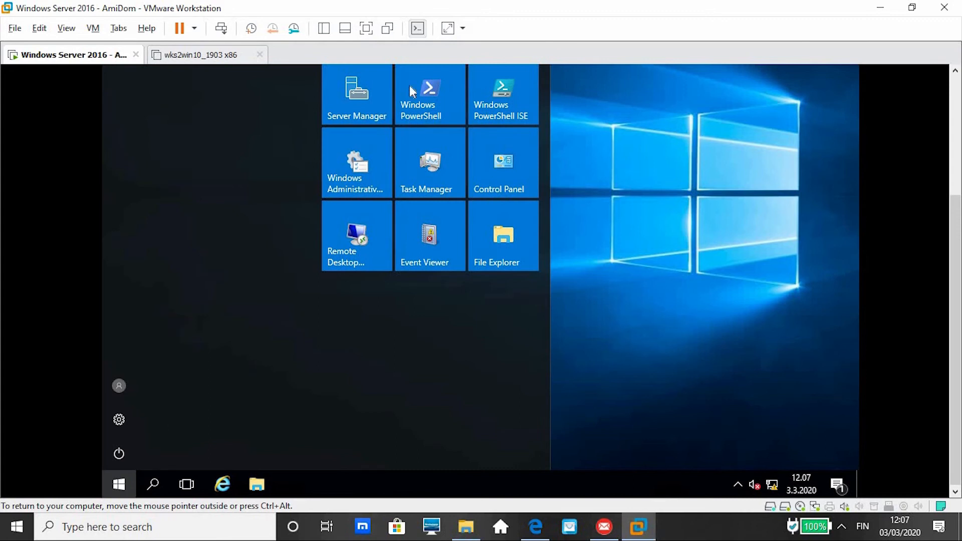
pyautogui.click(344, 99)
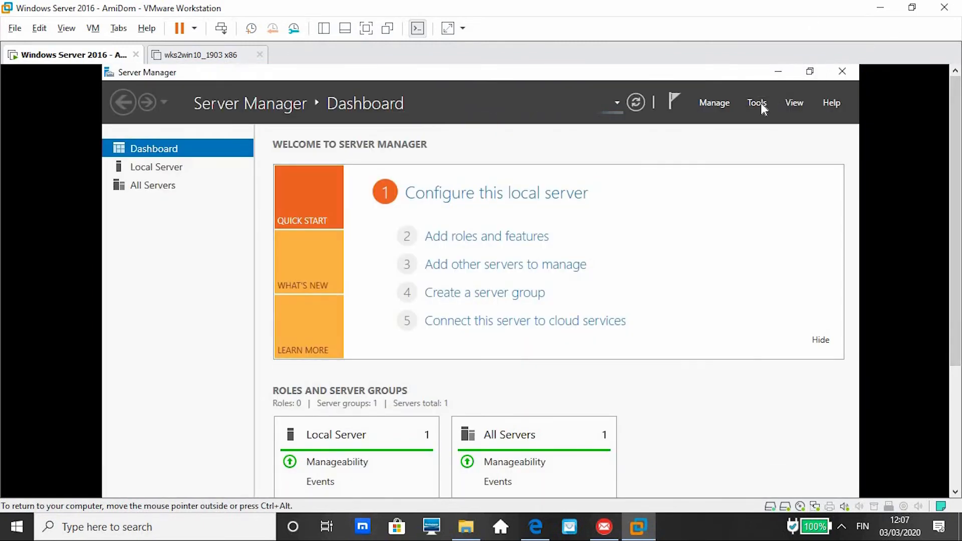
pyautogui.click(761, 103)
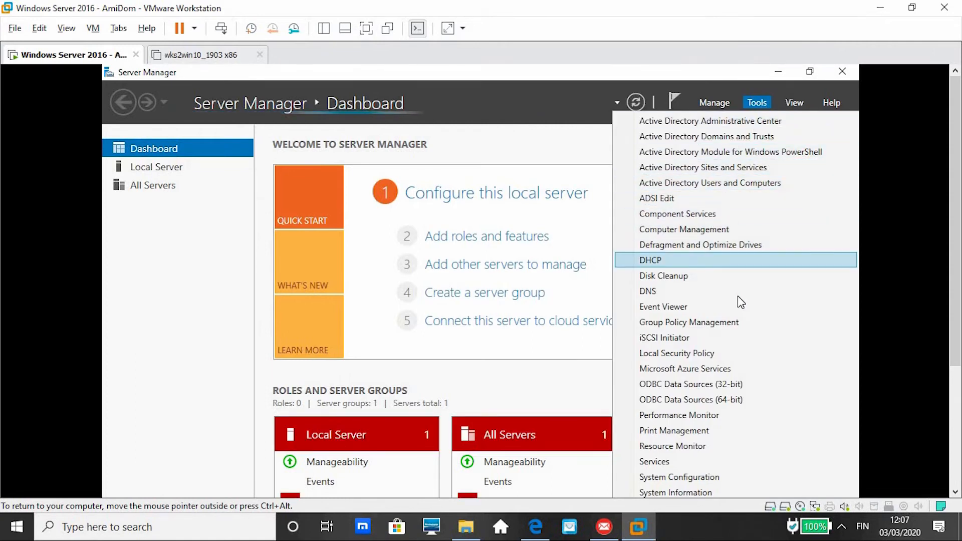
pyautogui.click(733, 323)
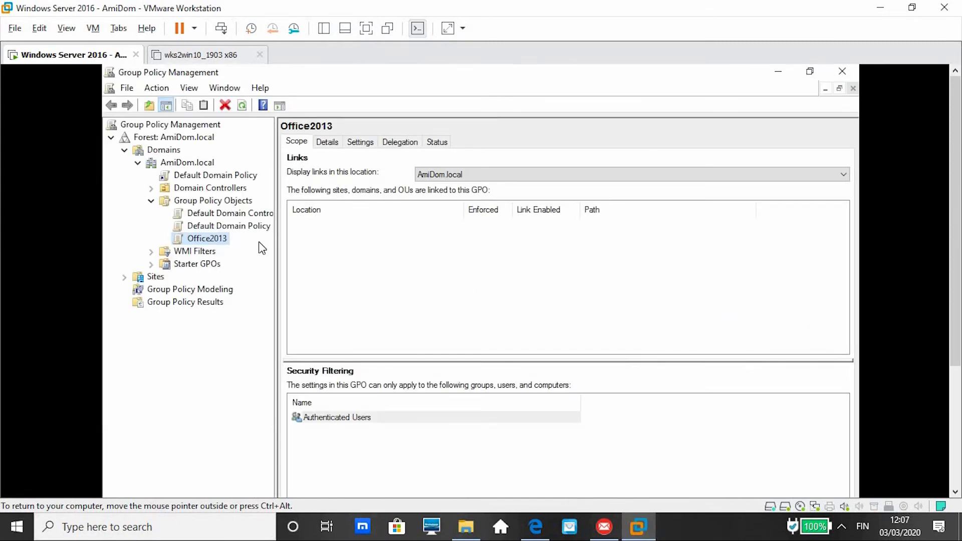
# Delete the existing Office2013 policy from the Group Policy Objects of AmiDom.local and confirm the deletion.
pyautogui.rightClick(213, 240)
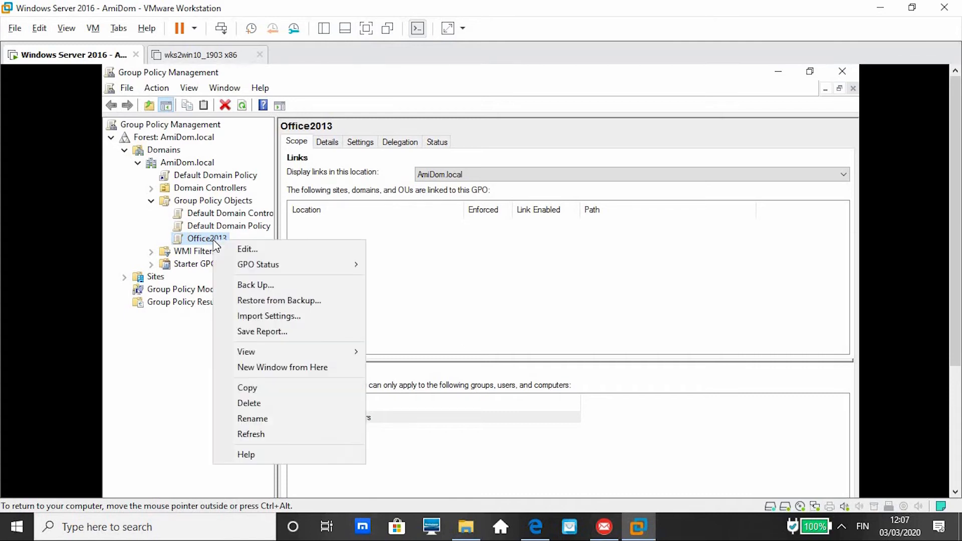
pyautogui.click(272, 407)
pyautogui.click(515, 371)
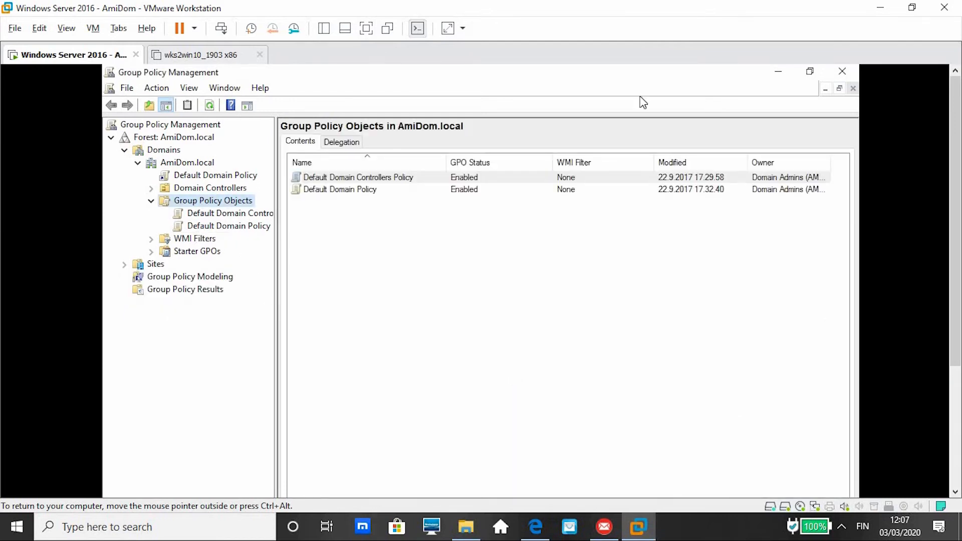
# Close Group Policy Management and reopen it from Server Manager.
pyautogui.click(842, 73)
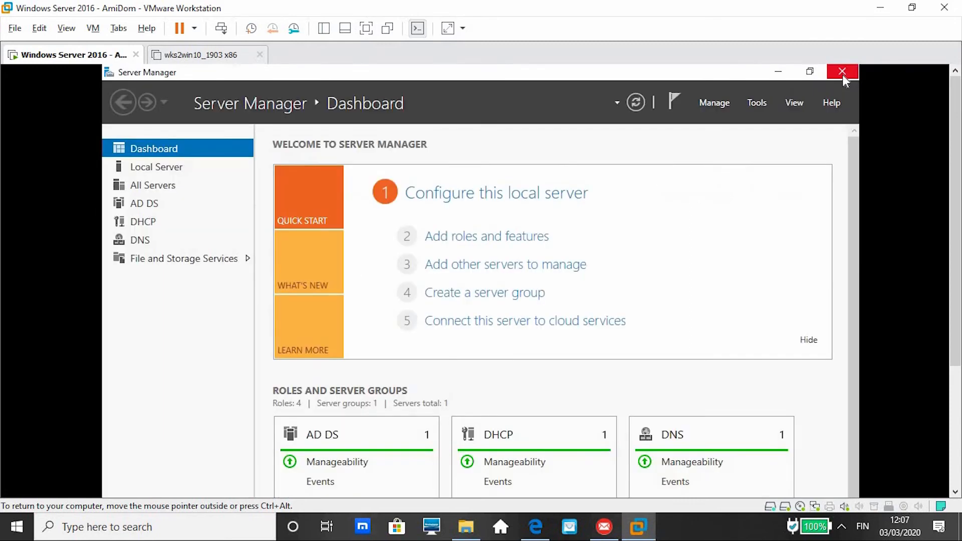
pyautogui.click(756, 106)
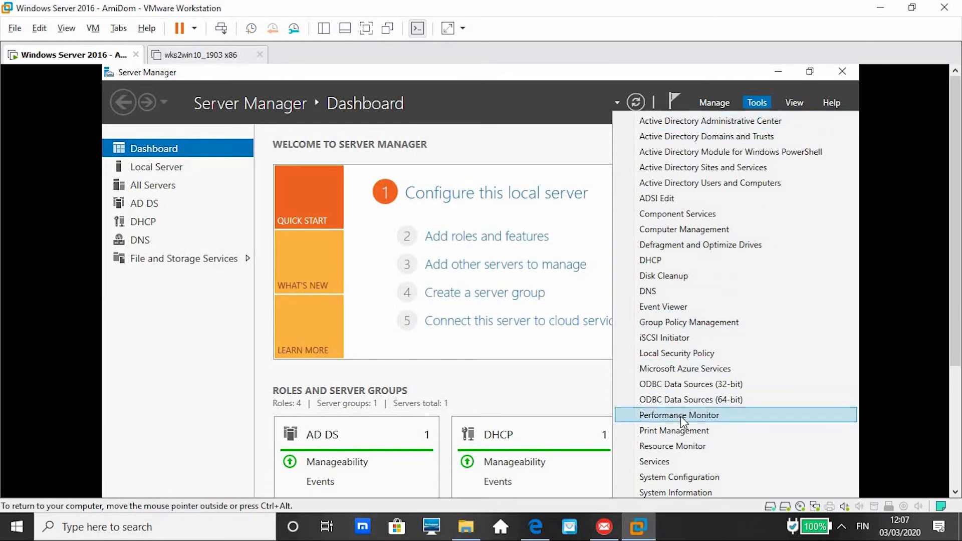
pyautogui.click(697, 322)
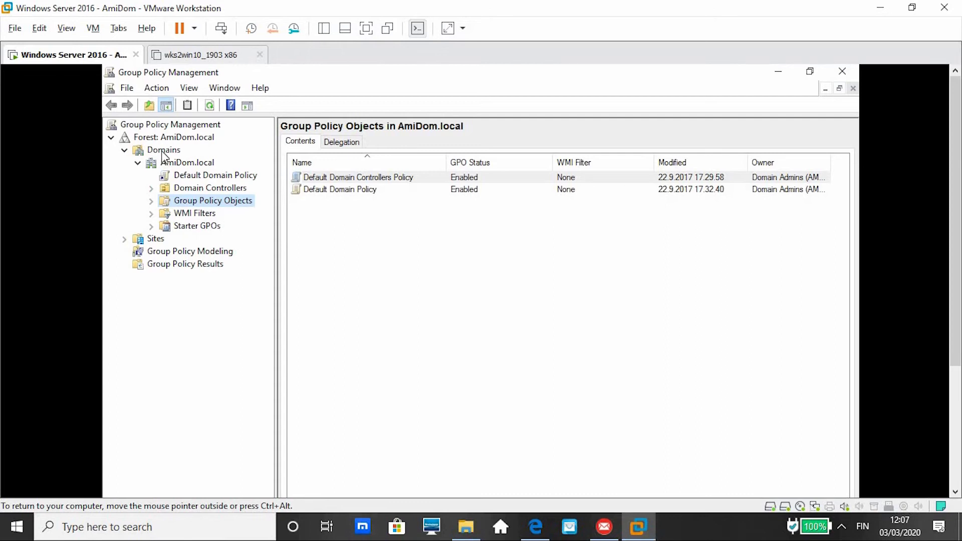
# Collapse the forest tree and expand it again through the AmiDom.local domain down to its Group Policy Objects.
pyautogui.doubleClick(162, 151)
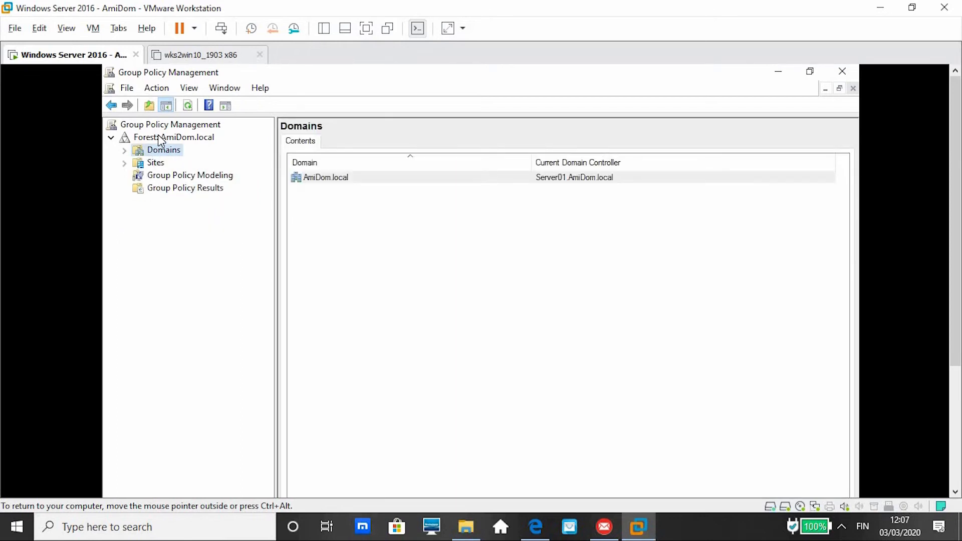
pyautogui.click(159, 135)
pyautogui.doubleClick(158, 135)
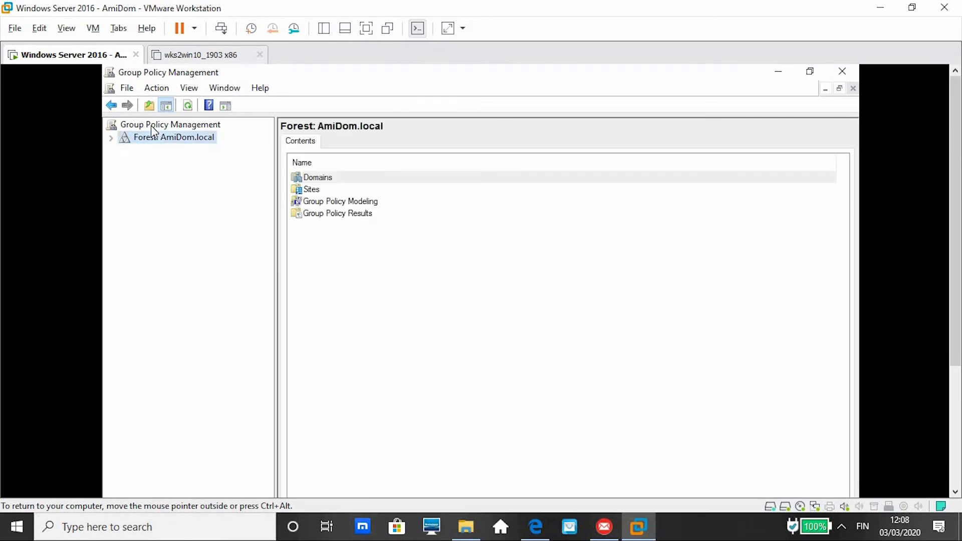
pyautogui.click(151, 125)
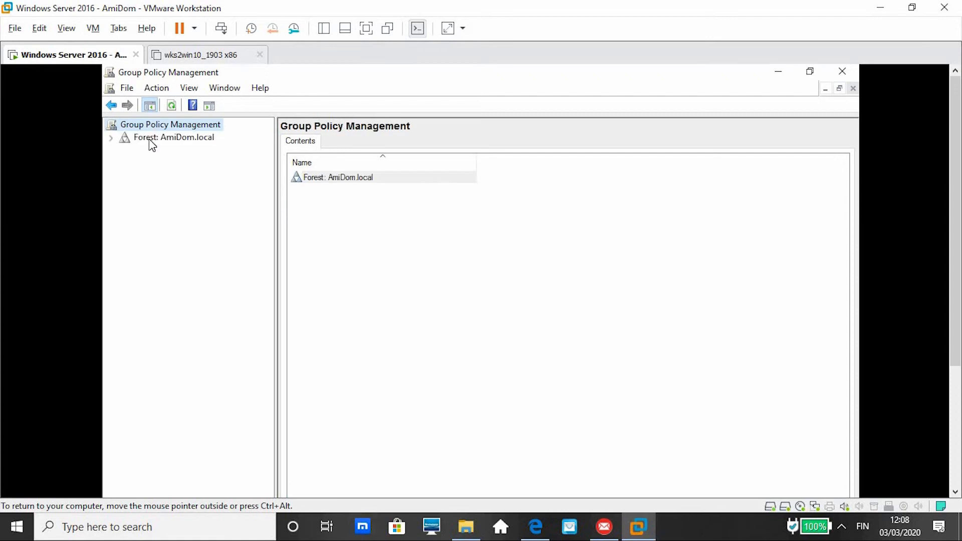
pyautogui.doubleClick(148, 140)
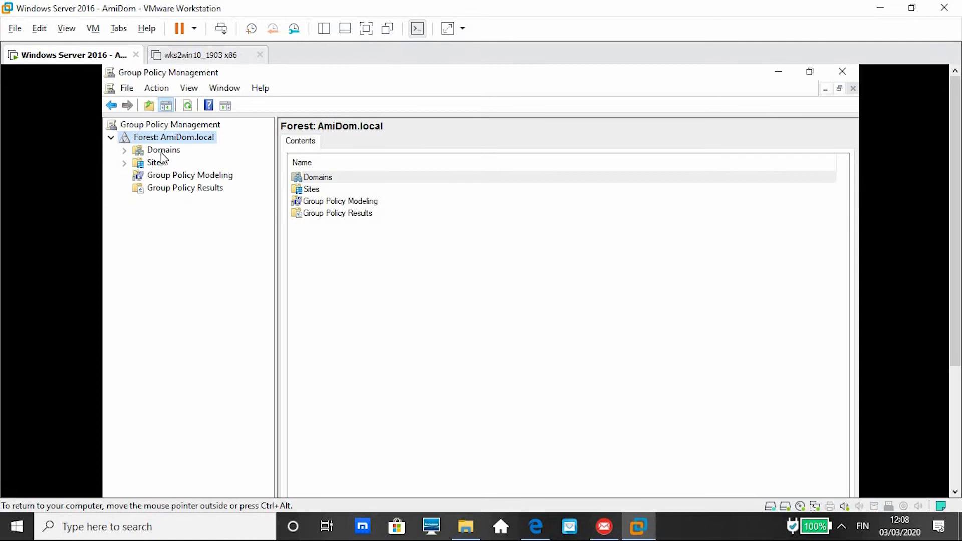
pyautogui.doubleClick(162, 155)
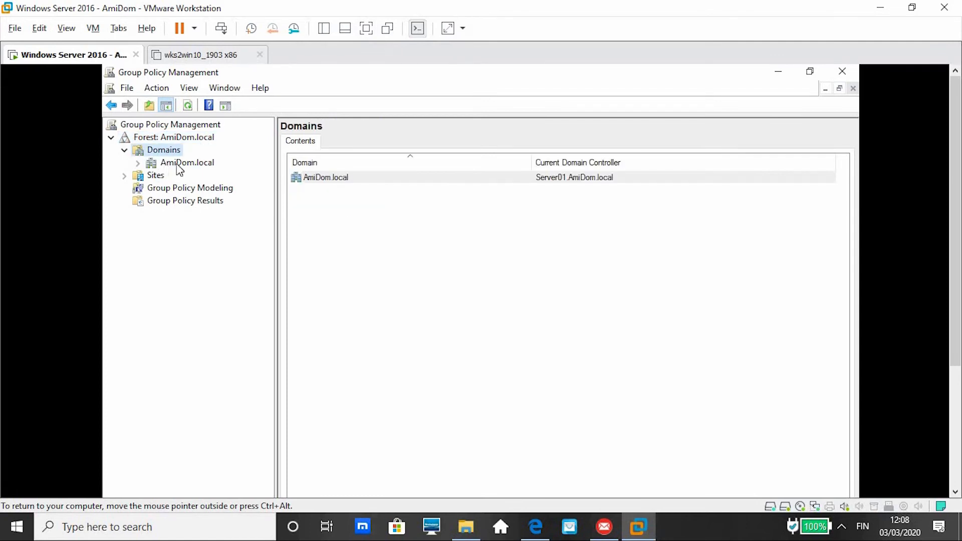
pyautogui.doubleClick(186, 168)
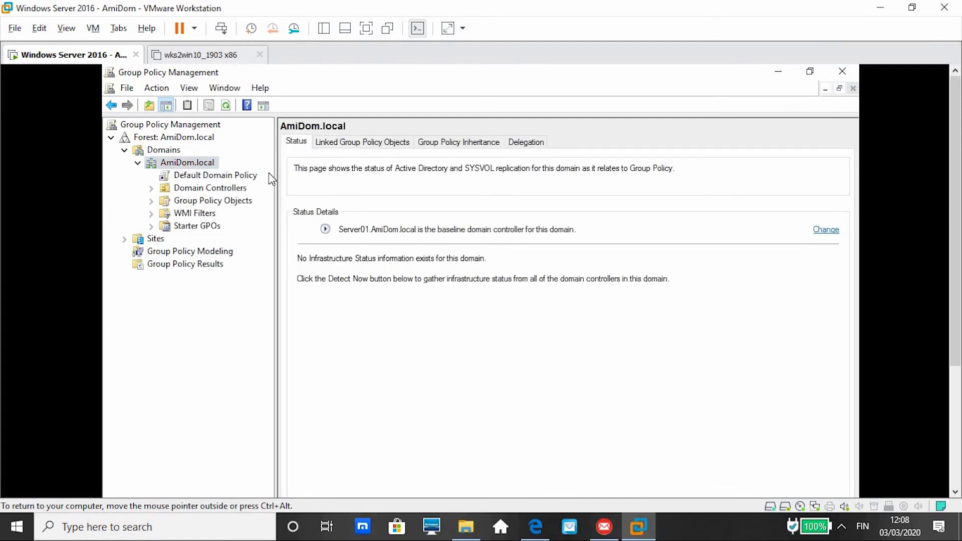
pyautogui.doubleClick(199, 203)
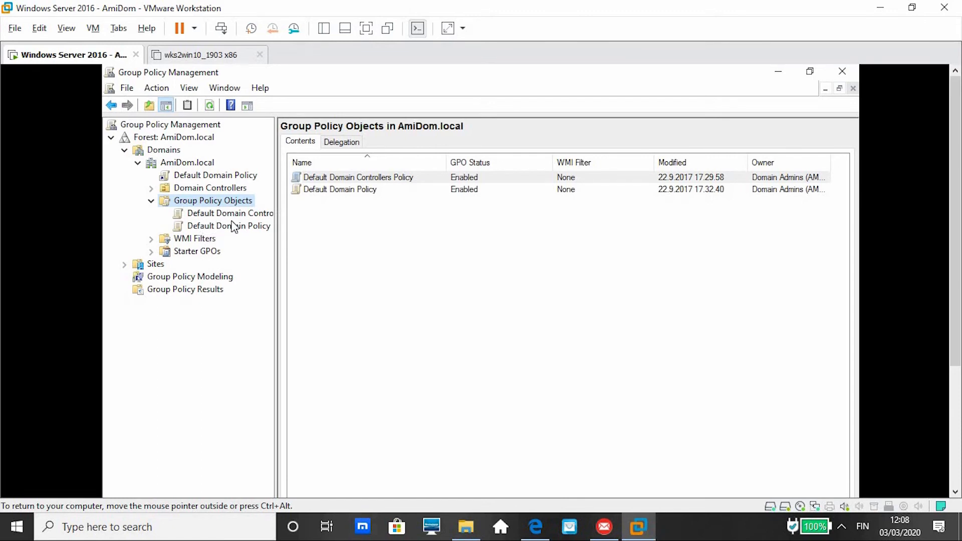
# Create a new Group Policy Object named Office2013 in AmiDom.local.
pyautogui.rightClick(187, 204)
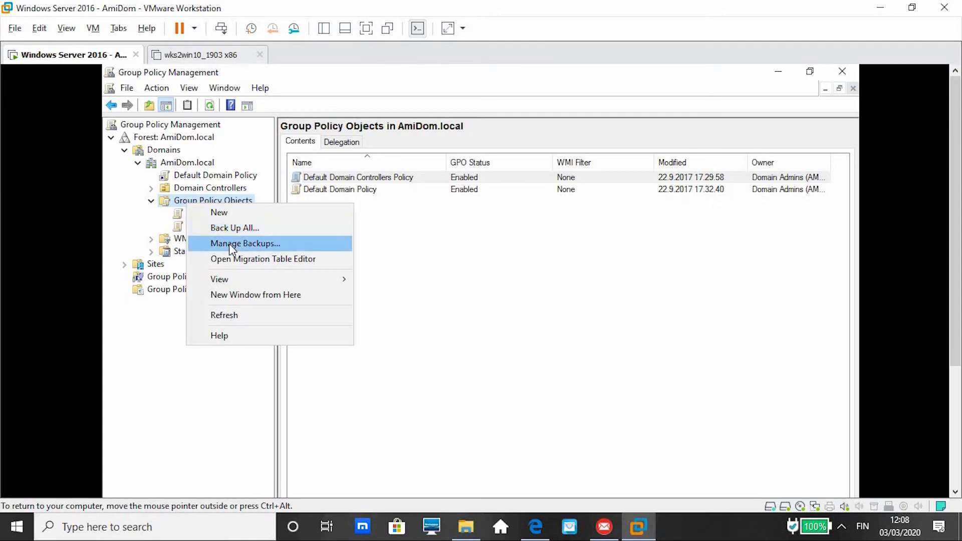
pyautogui.click(231, 214)
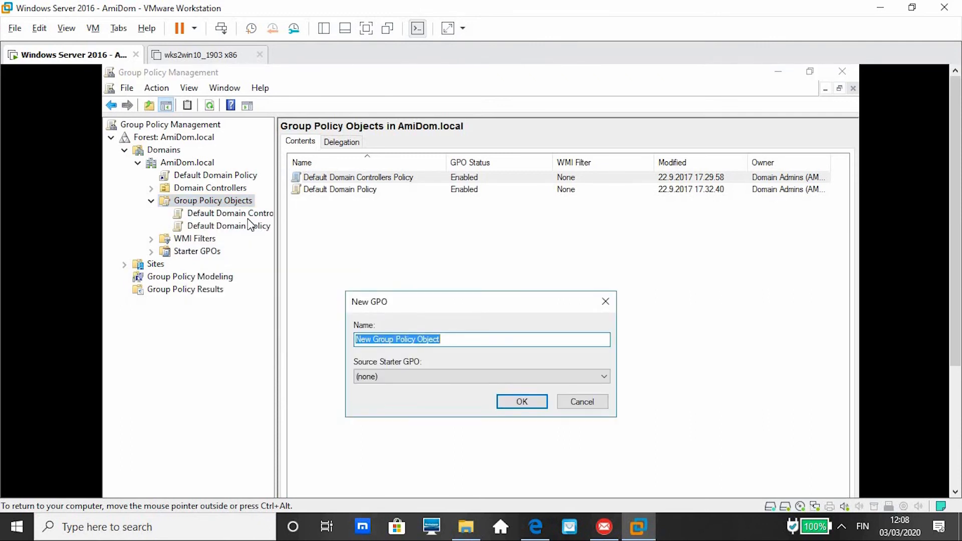
pyautogui.write('o')
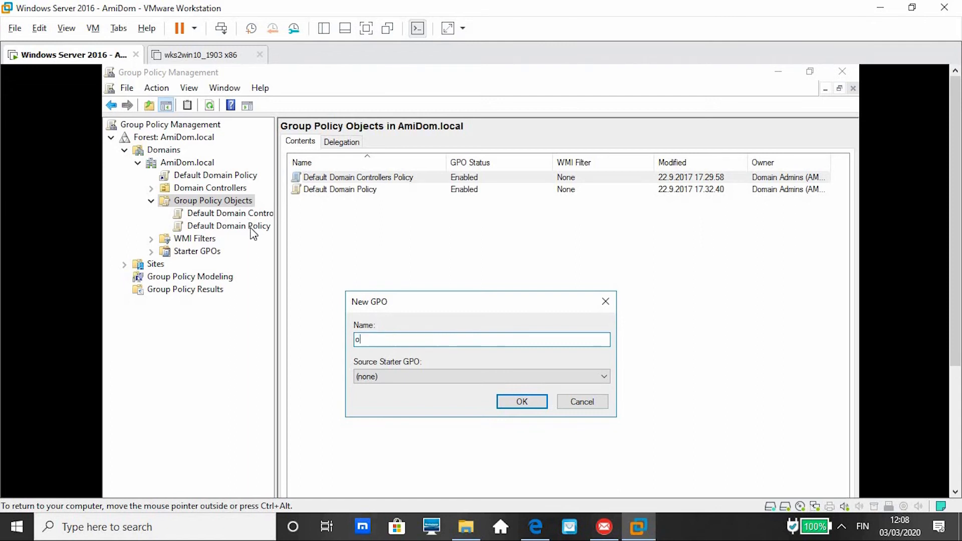
pyautogui.write('Office2013')
pyautogui.click(530, 410)
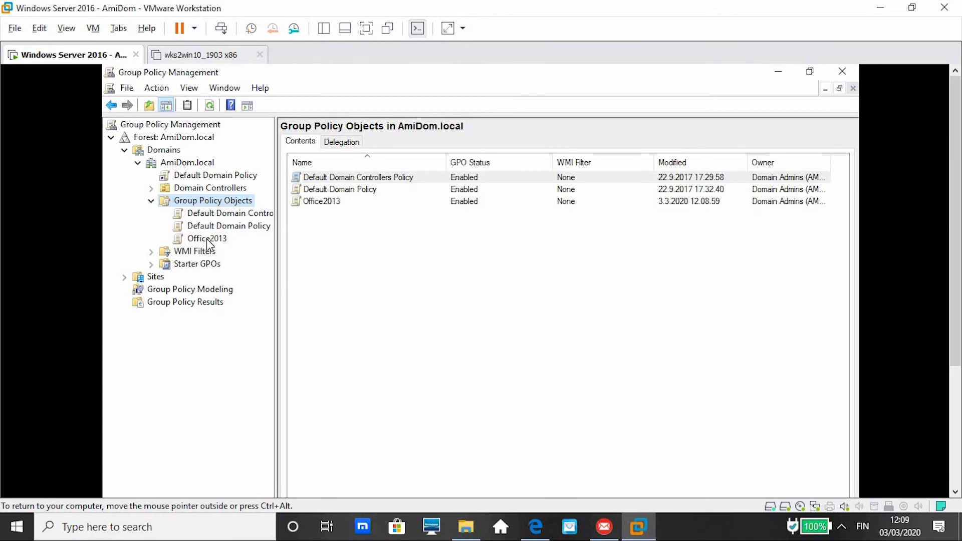
# Open the Office2013 policy for editing and go to Windows Settings in the Computer Configuration policies.
pyautogui.click(207, 239)
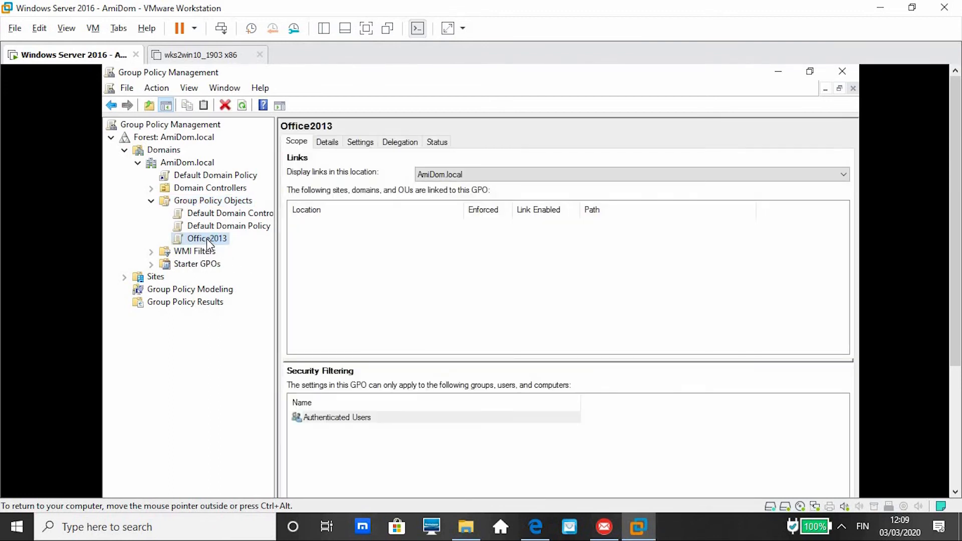
pyautogui.rightClick(207, 238)
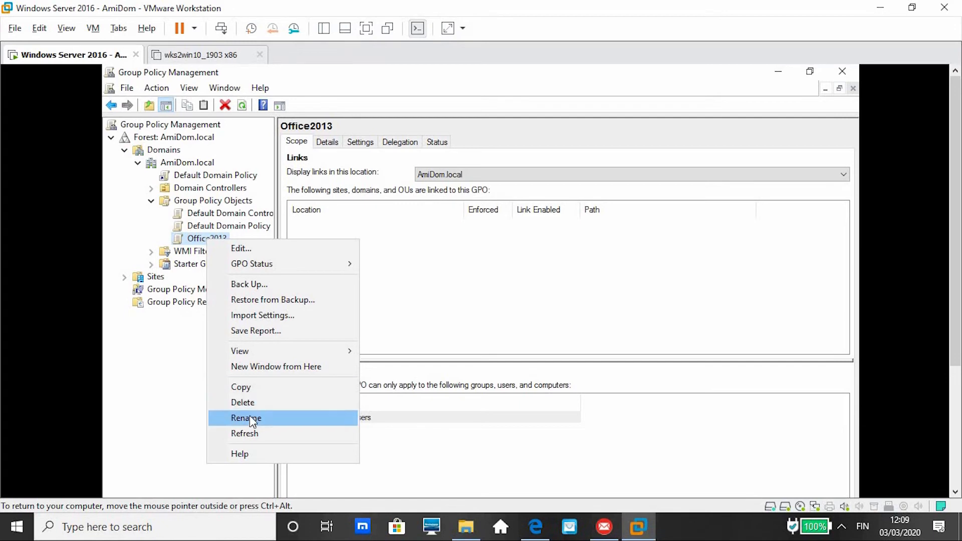
pyautogui.click(242, 249)
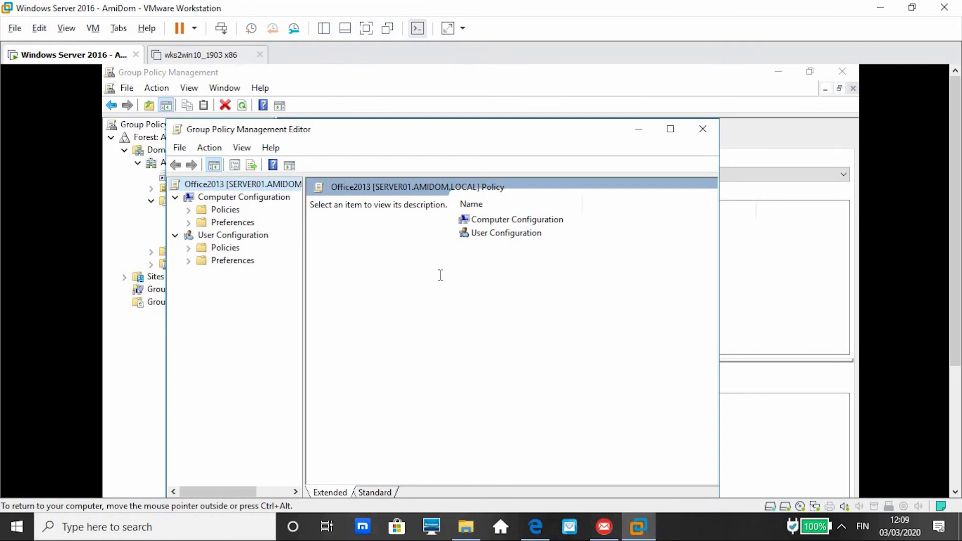
pyautogui.doubleClick(532, 220)
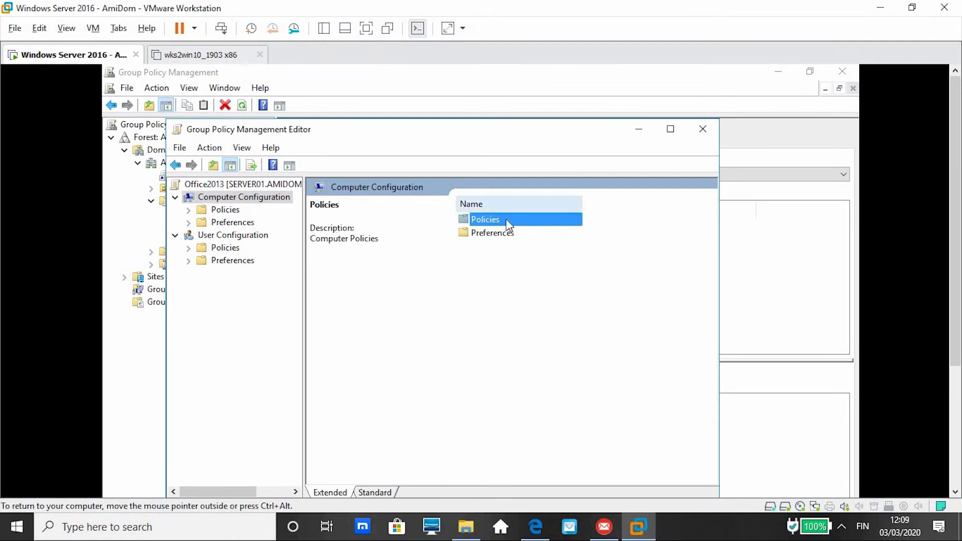
pyautogui.doubleClick(500, 221)
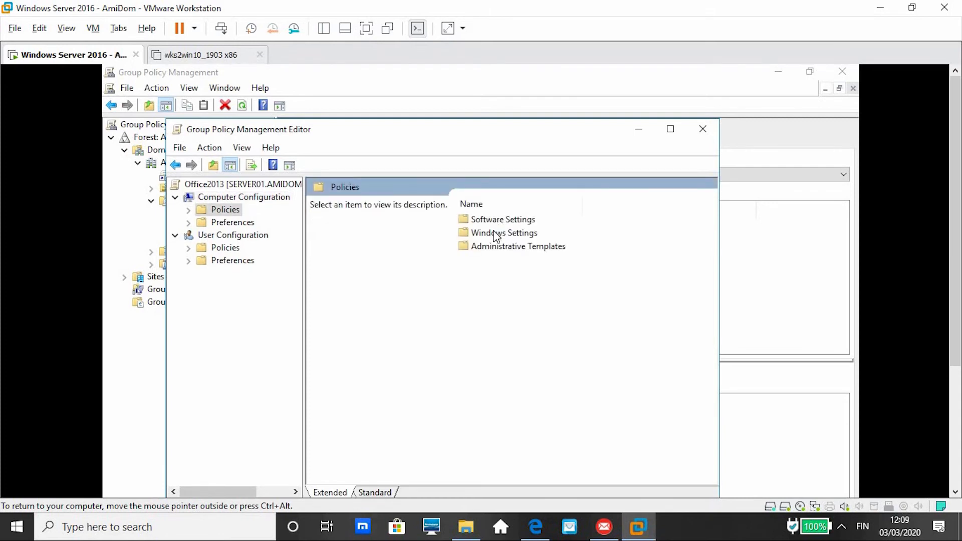
pyautogui.doubleClick(493, 232)
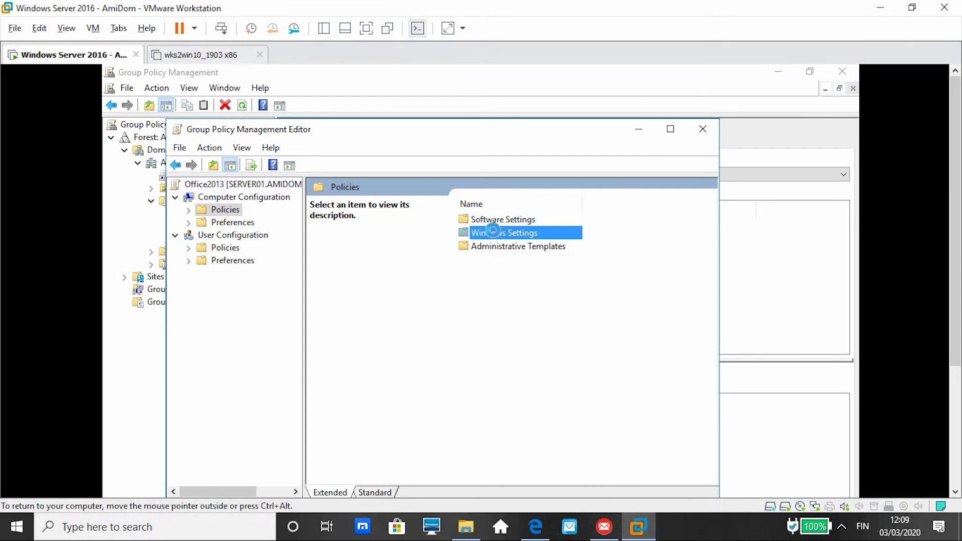
pyautogui.doubleClick(494, 234)
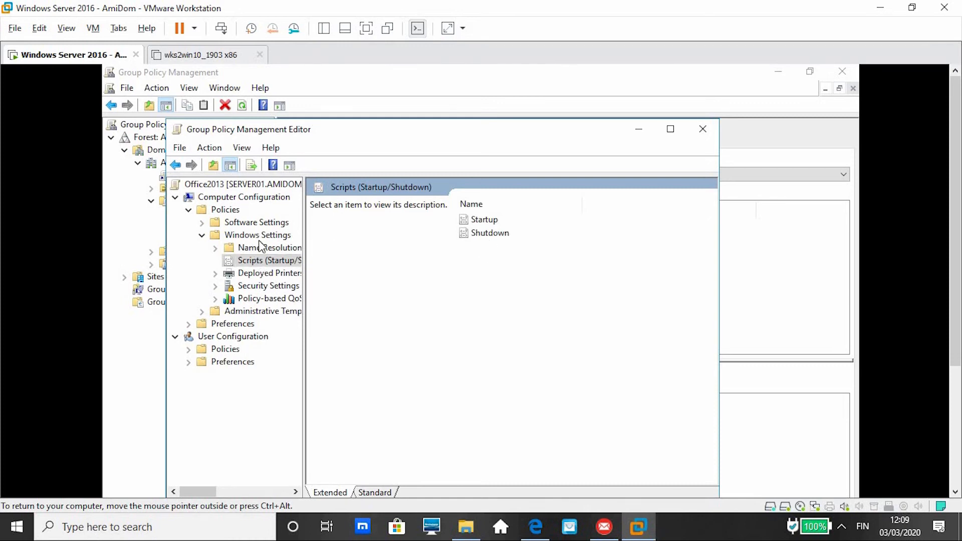
pyautogui.click(175, 165)
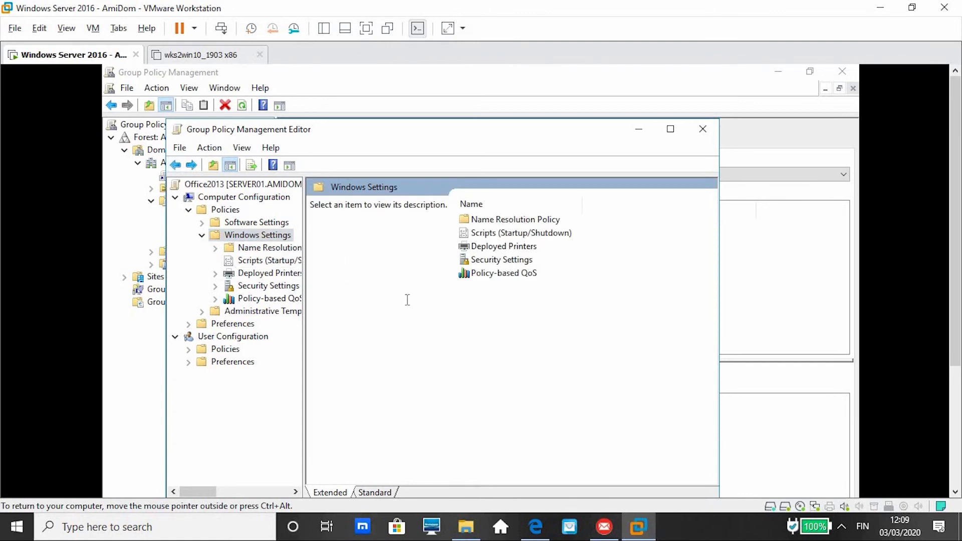
# Open the Startup script properties within Scripts (Startup/Shutdown) of the Office2013 policy.
pyautogui.click(543, 240)
pyautogui.doubleClick(542, 237)
pyautogui.doubleClick(542, 236)
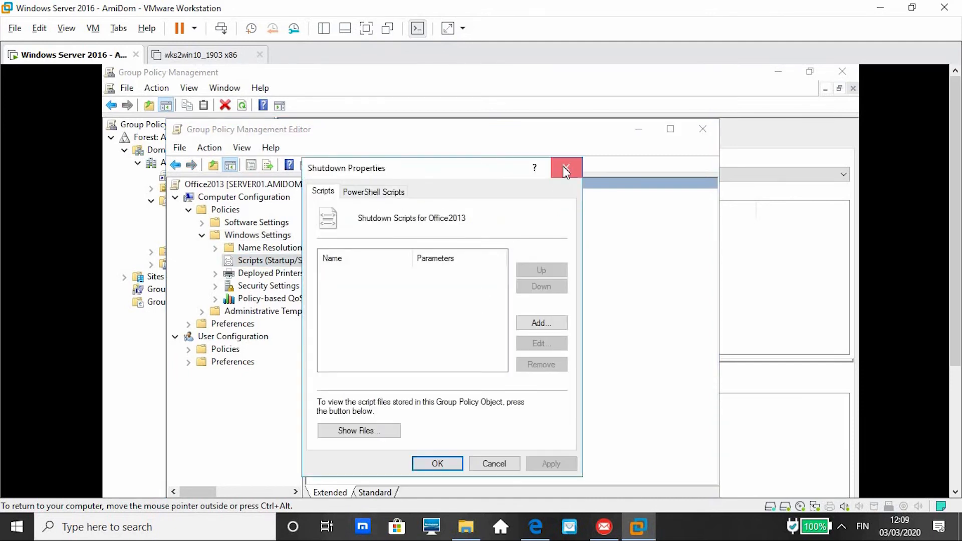
pyautogui.click(565, 170)
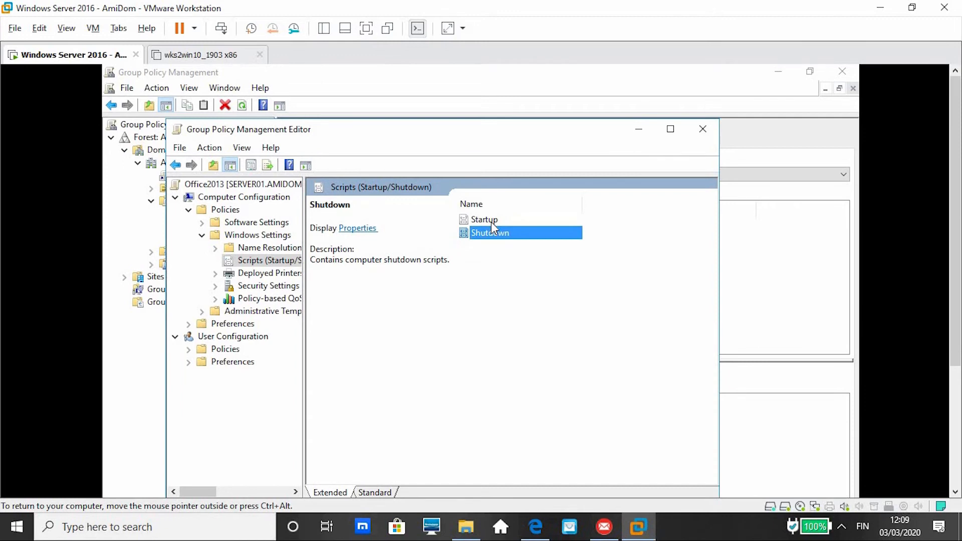
pyautogui.doubleClick(491, 220)
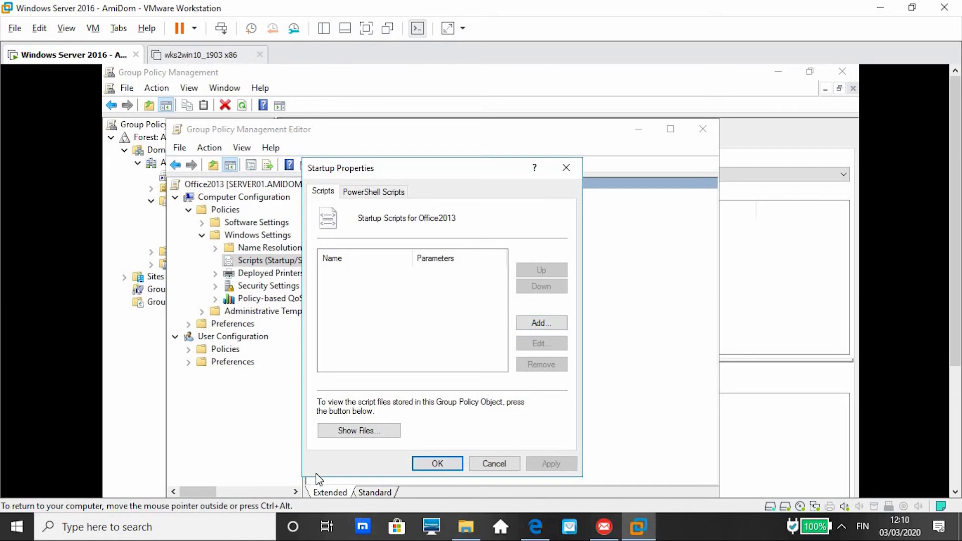
pyautogui.click(539, 323)
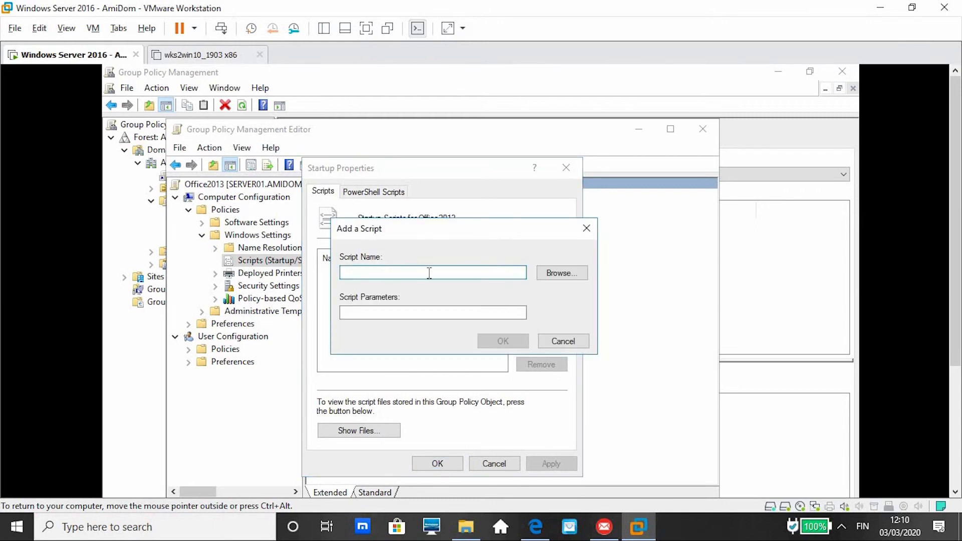
pyautogui.click(397, 313)
pyautogui.click(368, 276)
pyautogui.click(584, 229)
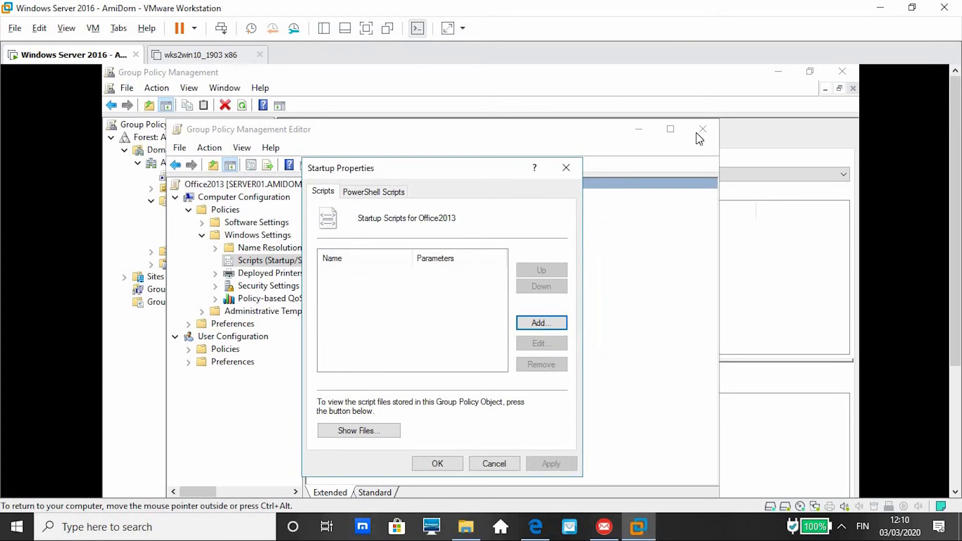
# Open Office2013.bat.txt from File Explorer's recent files, examine and select its command lines, and close the file.
pyautogui.click(959, 458)
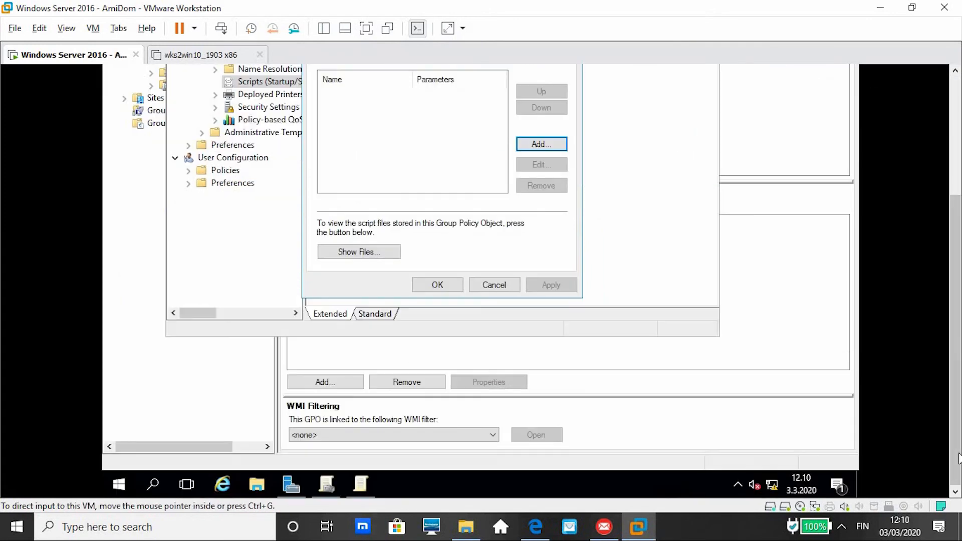
pyautogui.click(365, 483)
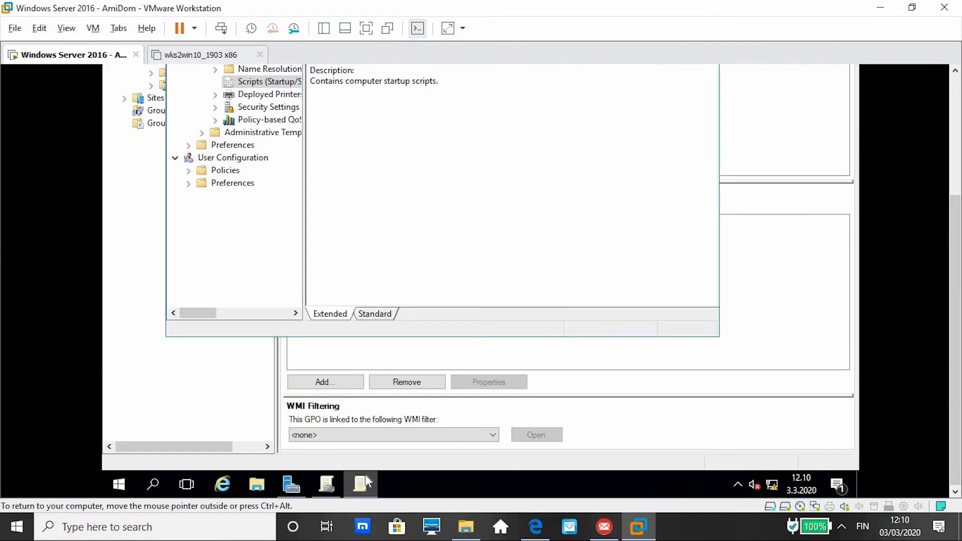
pyautogui.click(258, 486)
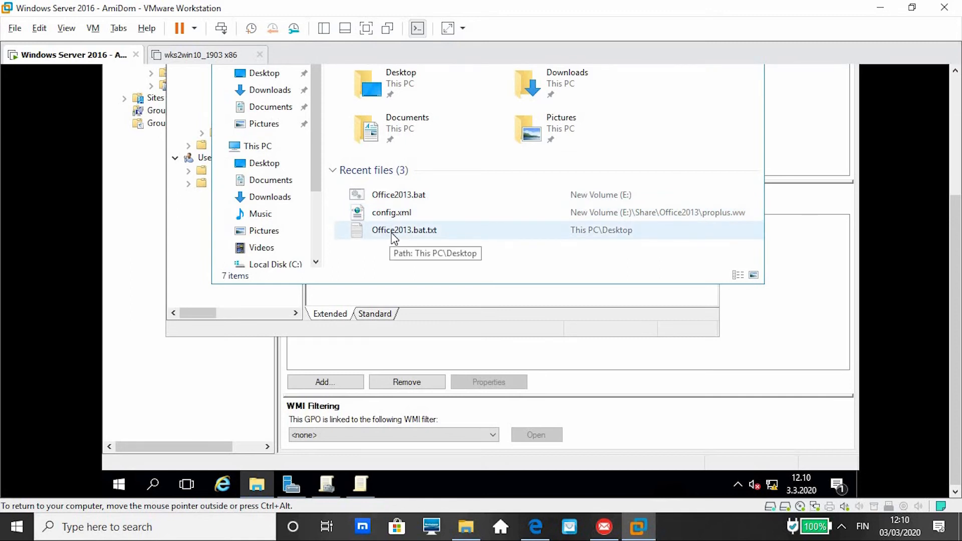
pyautogui.click(956, 71)
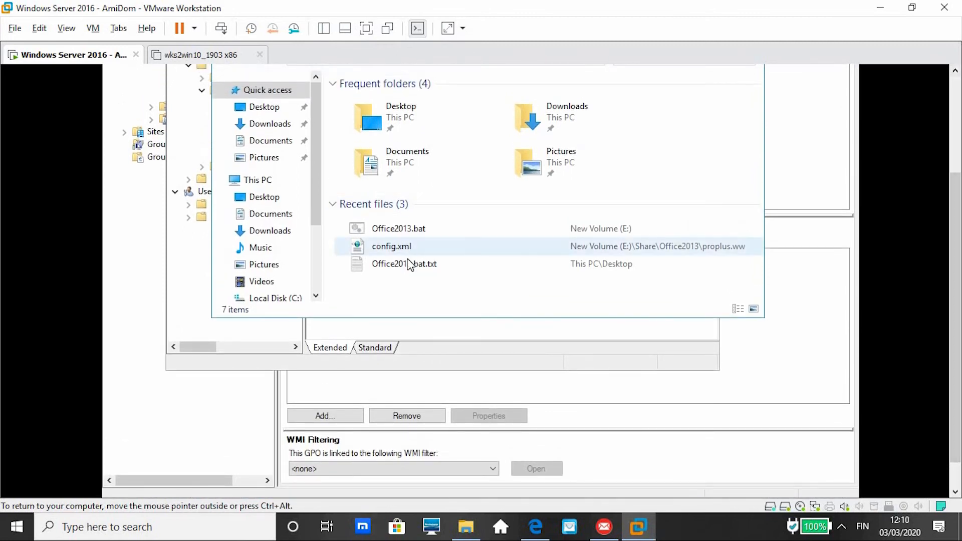
pyautogui.doubleClick(410, 264)
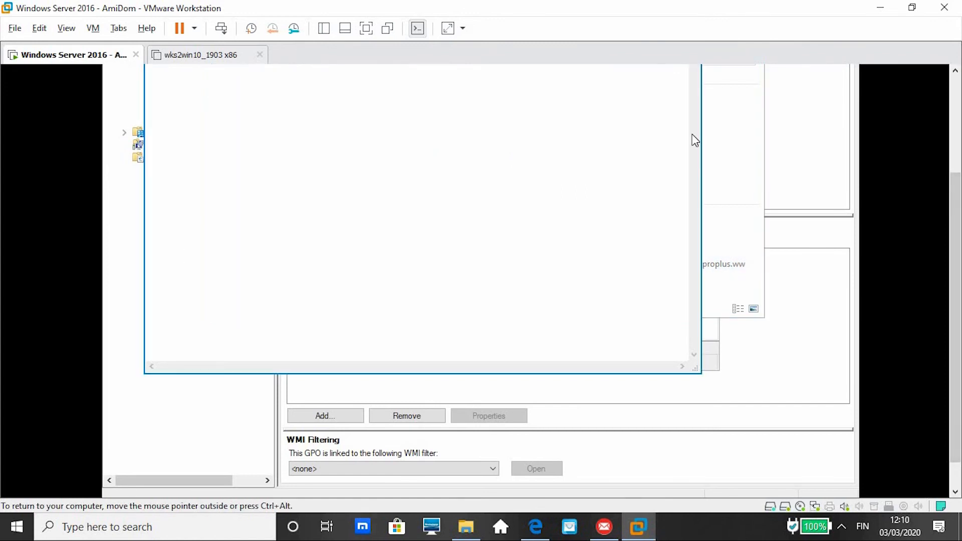
pyautogui.click(956, 73)
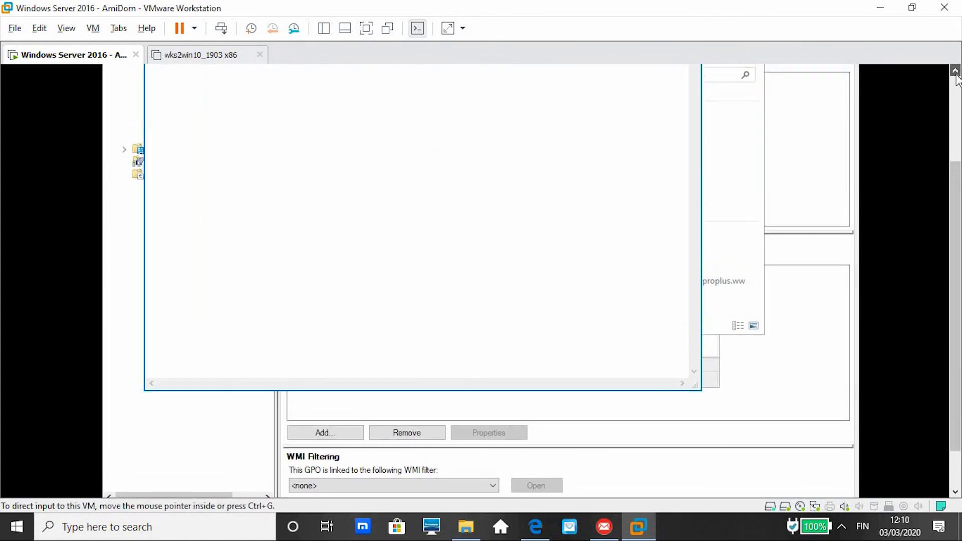
pyautogui.click(957, 75)
pyautogui.click(957, 75)
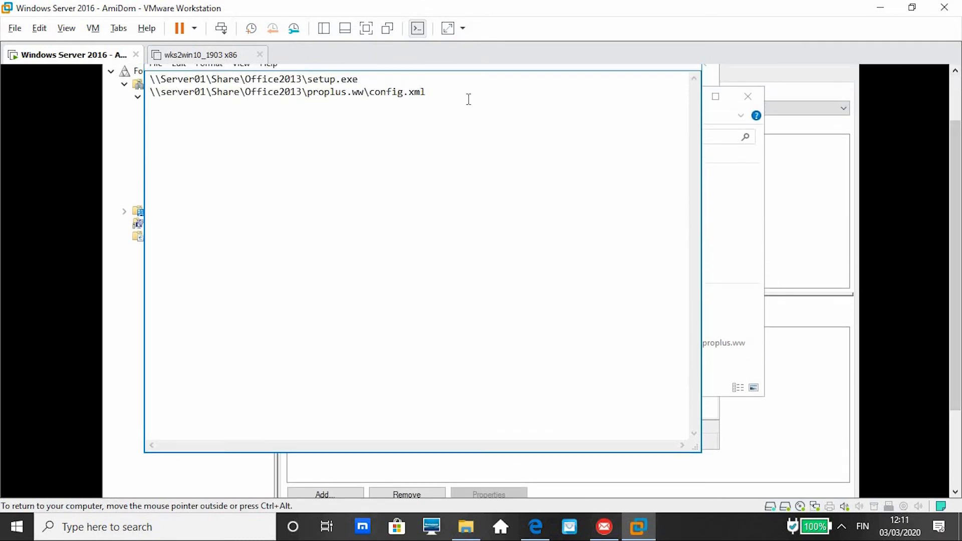
pyautogui.hotkey('ctrl', 'a')
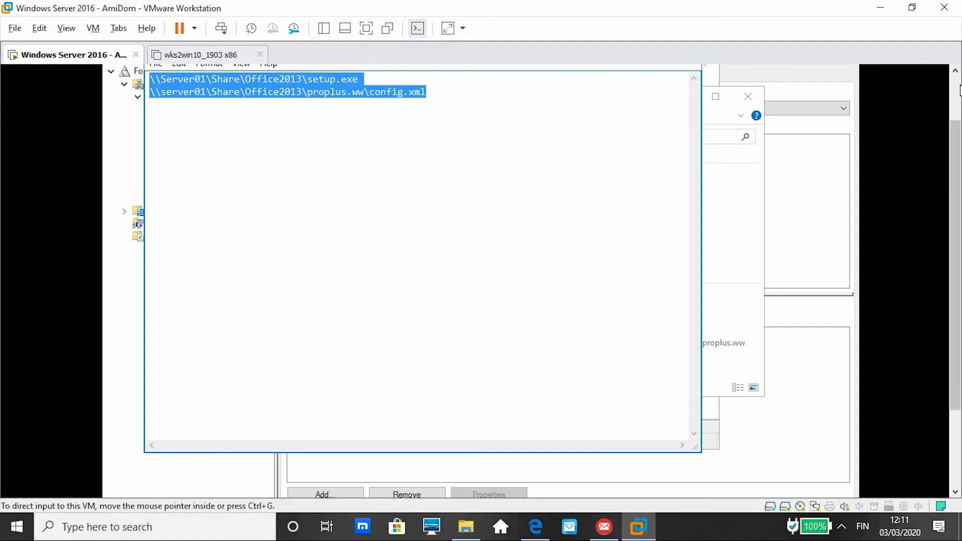
pyautogui.click(960, 91)
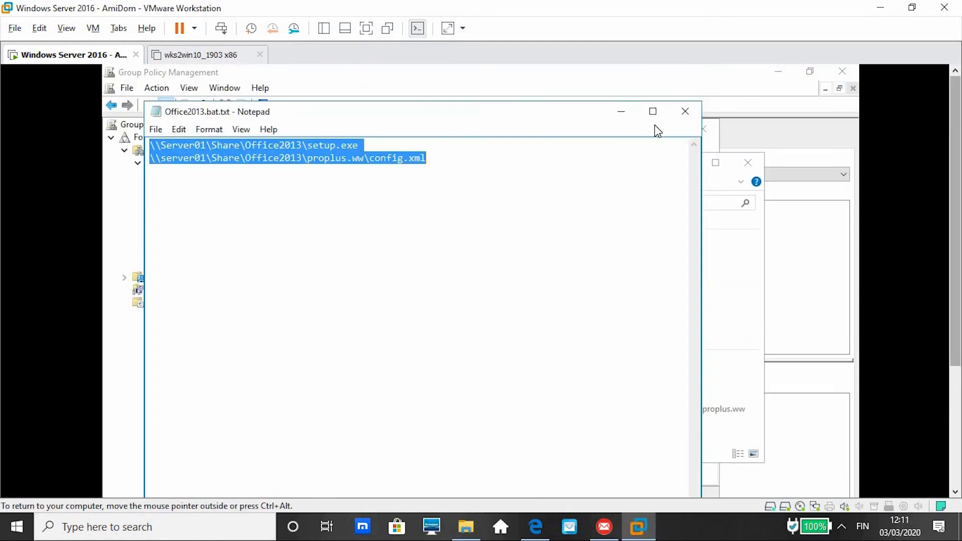
pyautogui.click(685, 113)
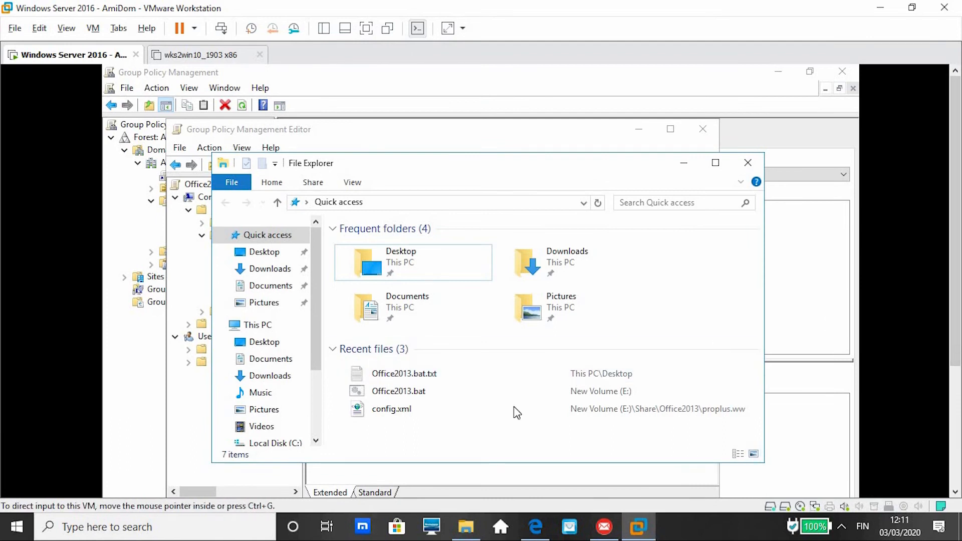
# Open the asennus_bat text file from the SSD1 (F:) drive in the host computer's File Explorer.
pyautogui.rightClick(402, 398)
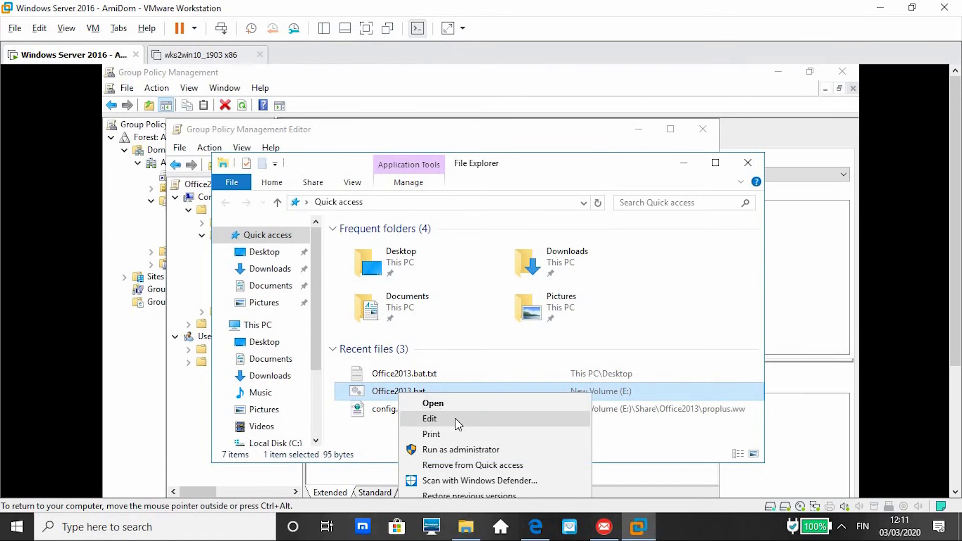
pyautogui.click(384, 455)
pyautogui.scroll(-3, 958, 433)
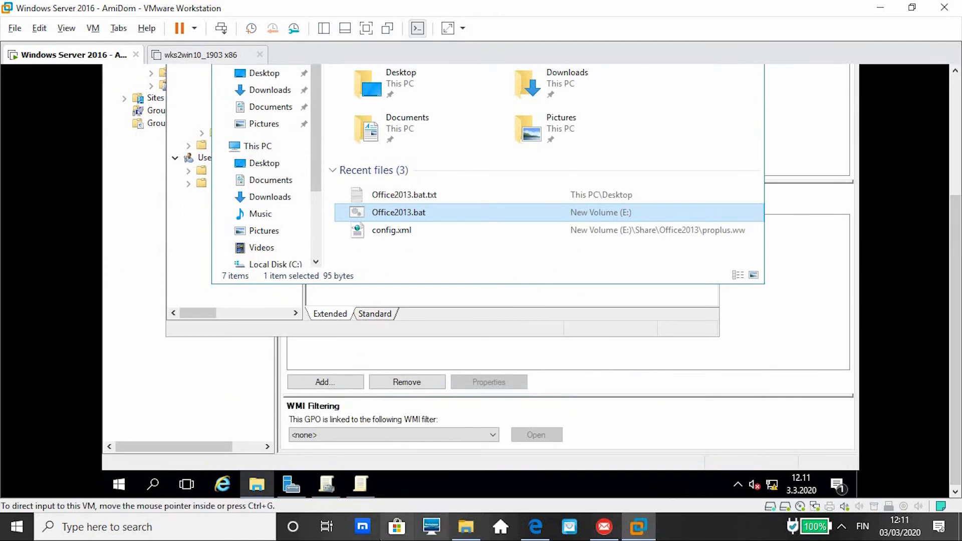
pyautogui.click(476, 531)
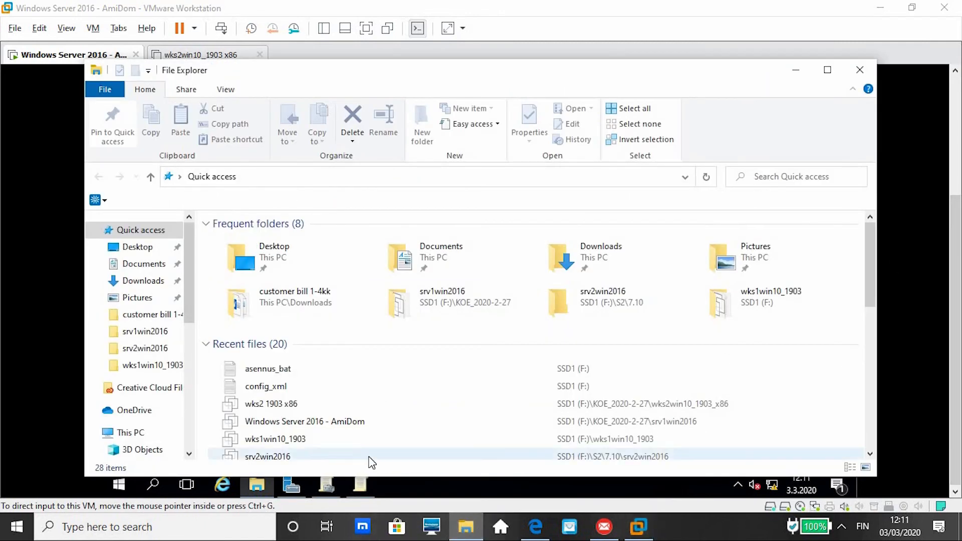
pyautogui.scroll(-4, 188, 436)
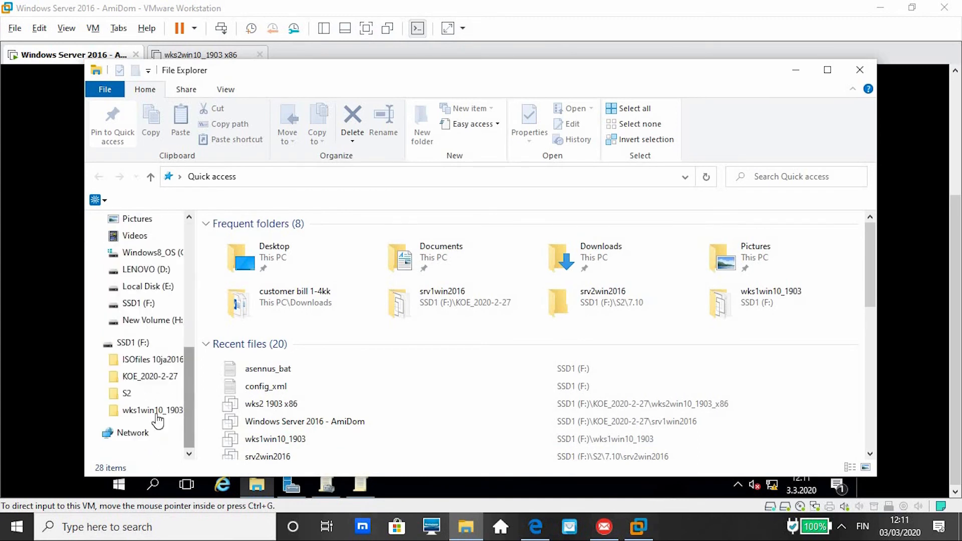
pyautogui.doubleClick(136, 343)
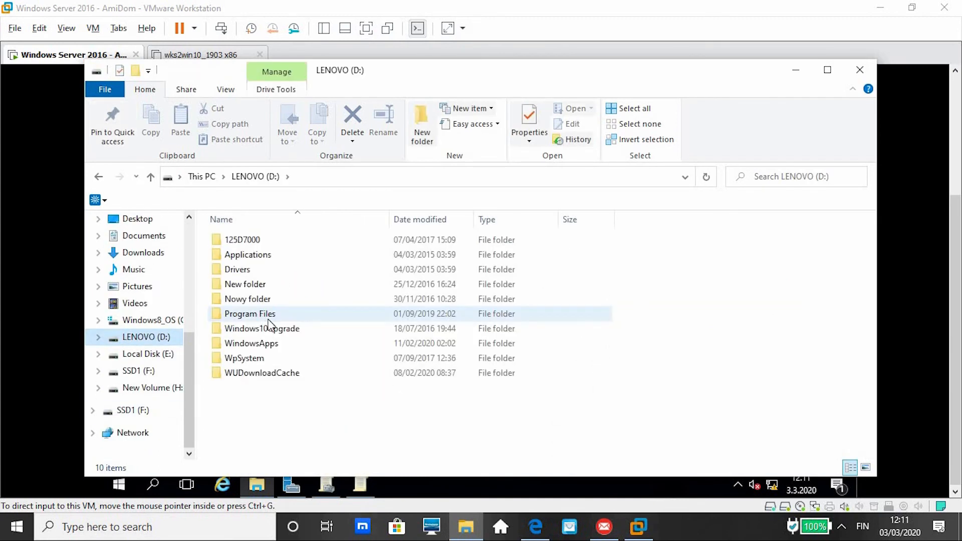
pyautogui.click(141, 411)
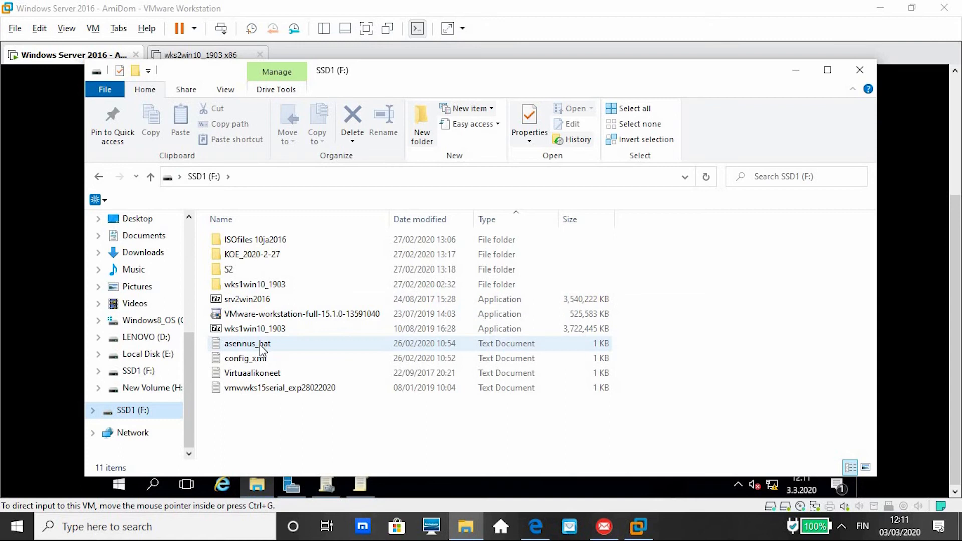
pyautogui.click(263, 346)
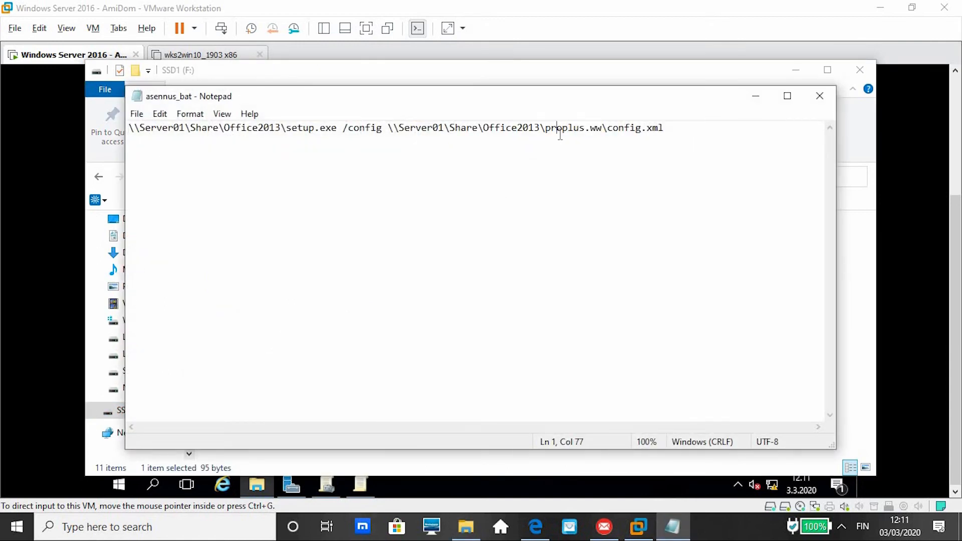
# Copy the entire command line from asennus_bat and close the File Explorer windows on the host and the server.
pyautogui.doubleClick(248, 127)
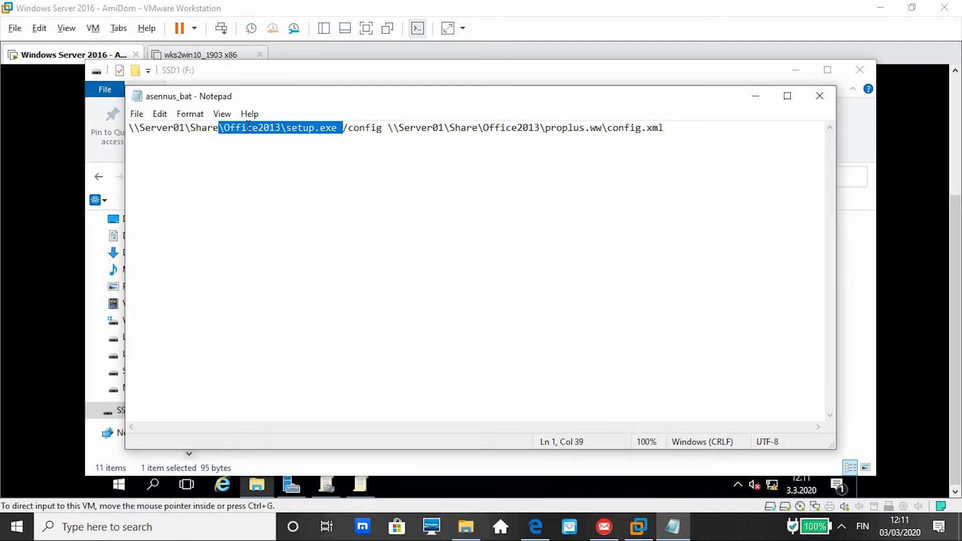
pyautogui.hotkey('ctrl', 'a')
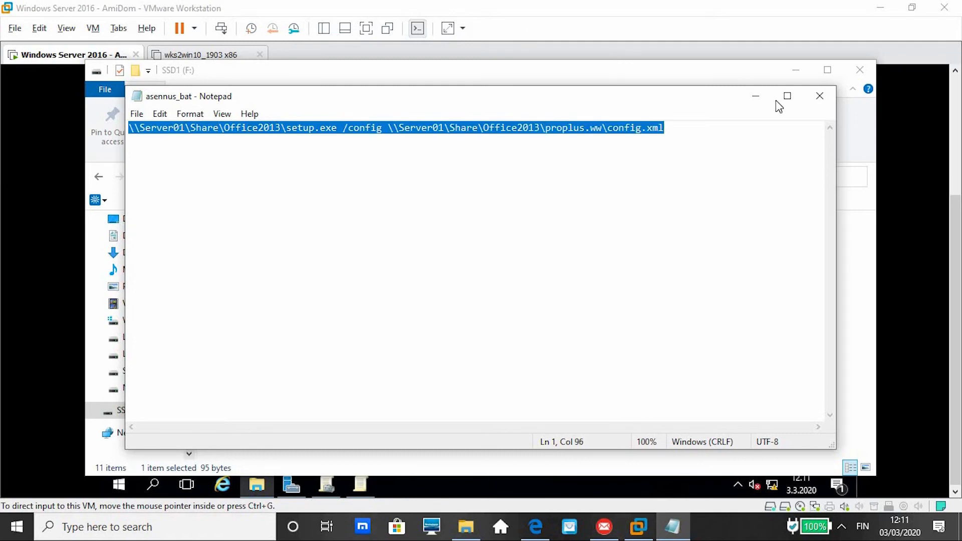
pyautogui.click(757, 97)
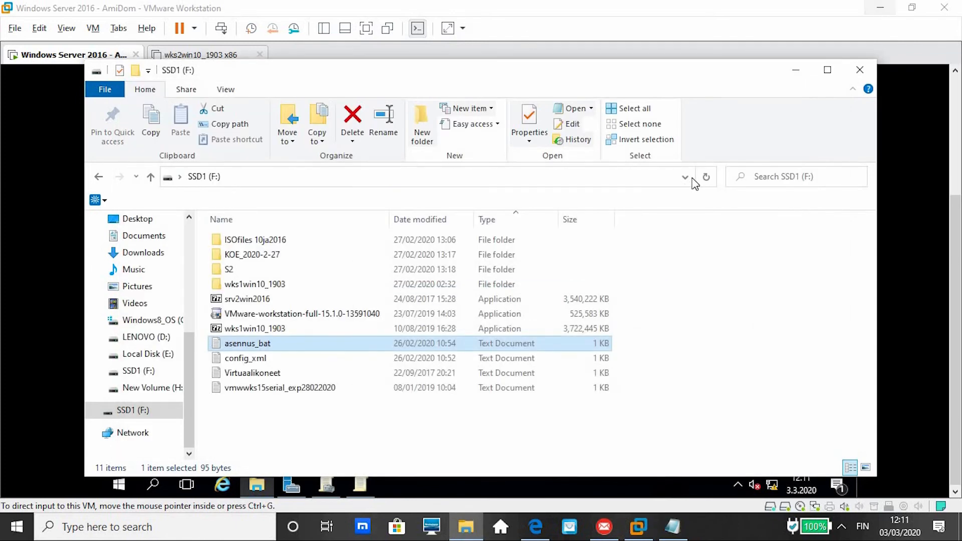
pyautogui.click(861, 71)
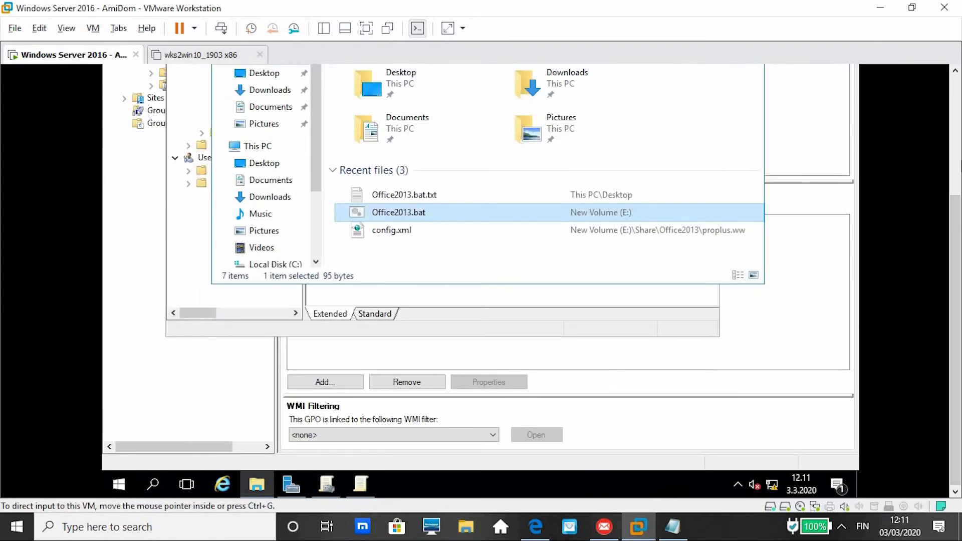
pyautogui.click(958, 131)
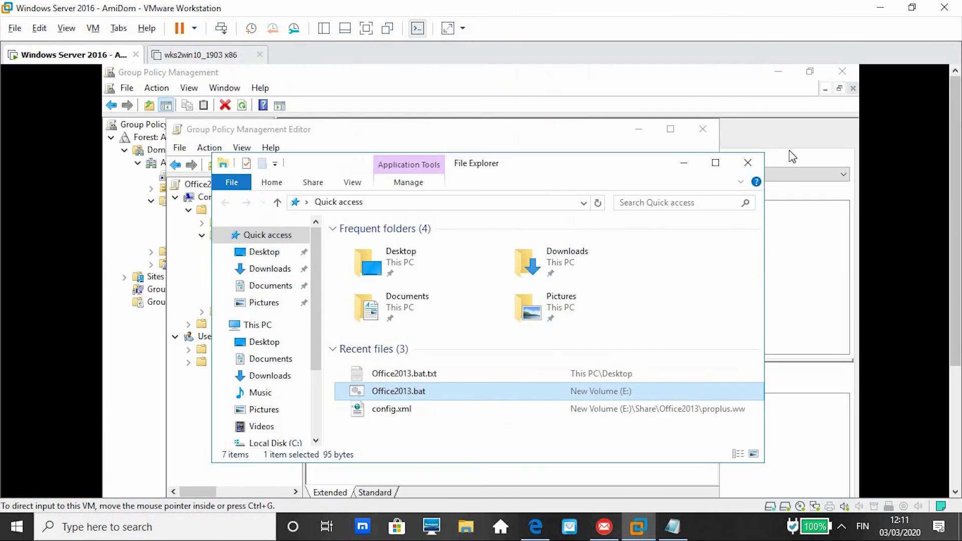
pyautogui.click(755, 169)
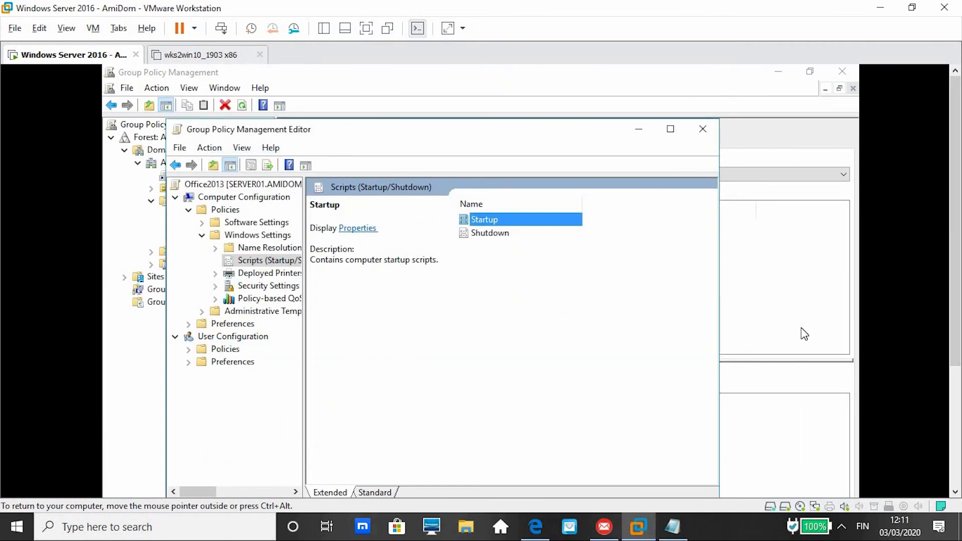
# Add \\Server01\Share\Office2013\setup.exe /config \\Server01\Share\Office2013\proplus.ww\config.xml as a startup script name in the Office2013 policy and apply it.
pyautogui.scroll(-3, 599, 419)
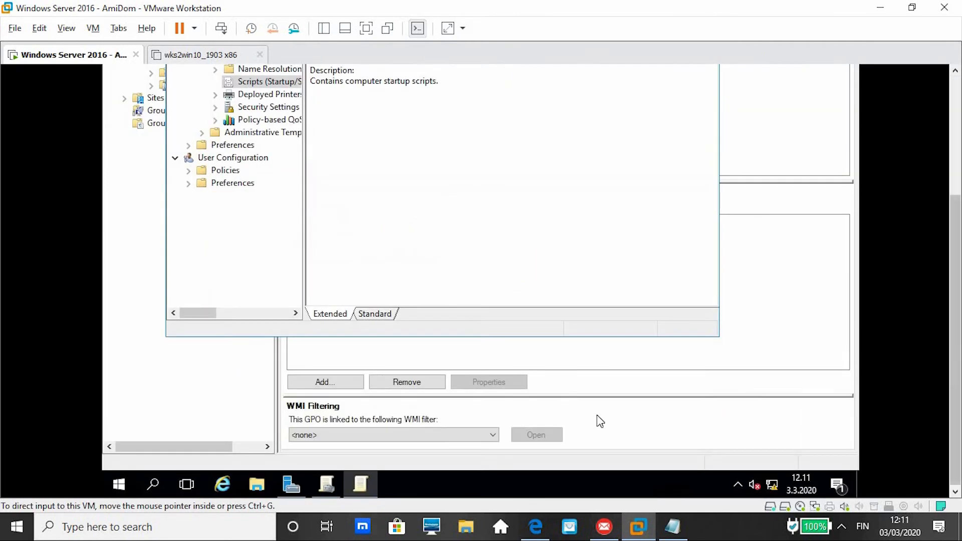
pyautogui.click(370, 477)
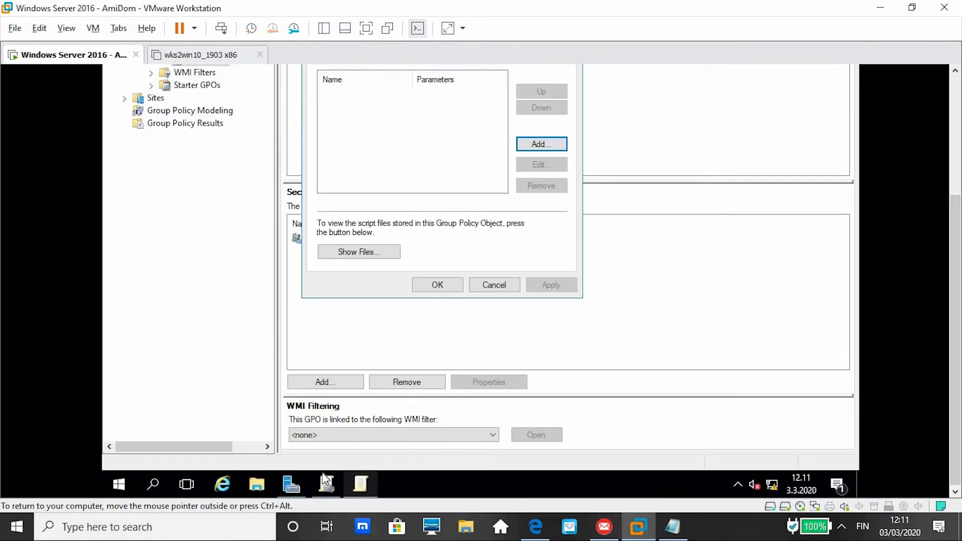
pyautogui.click(955, 71)
pyautogui.click(956, 72)
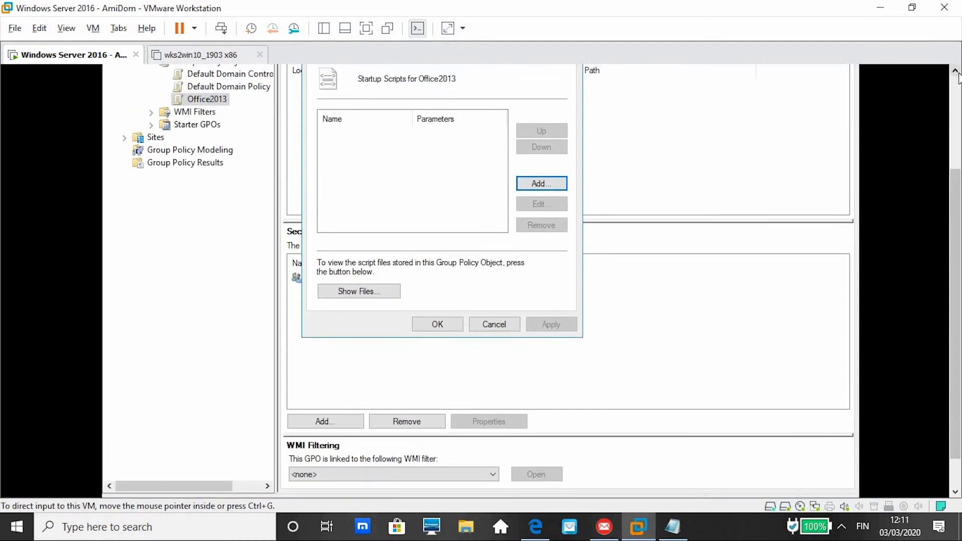
pyautogui.click(531, 186)
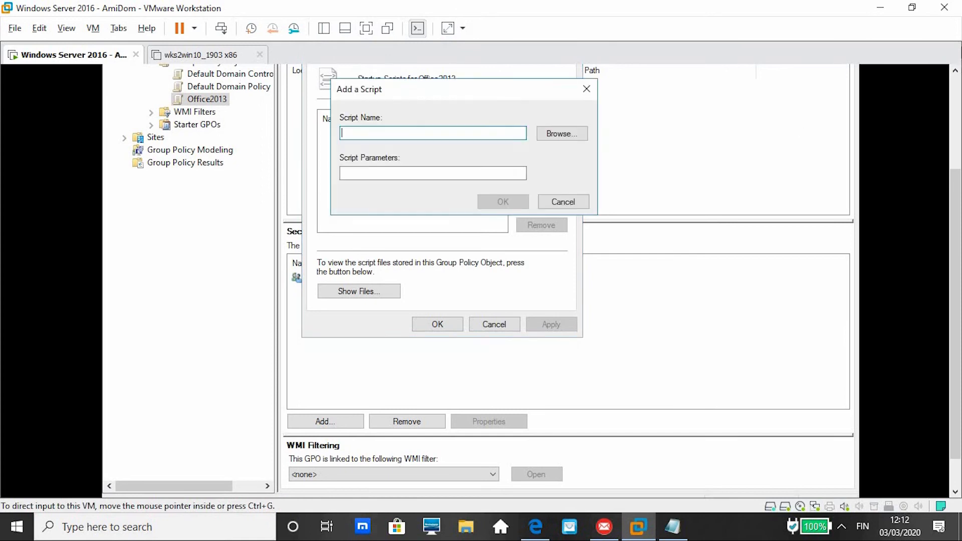
pyautogui.click(956, 71)
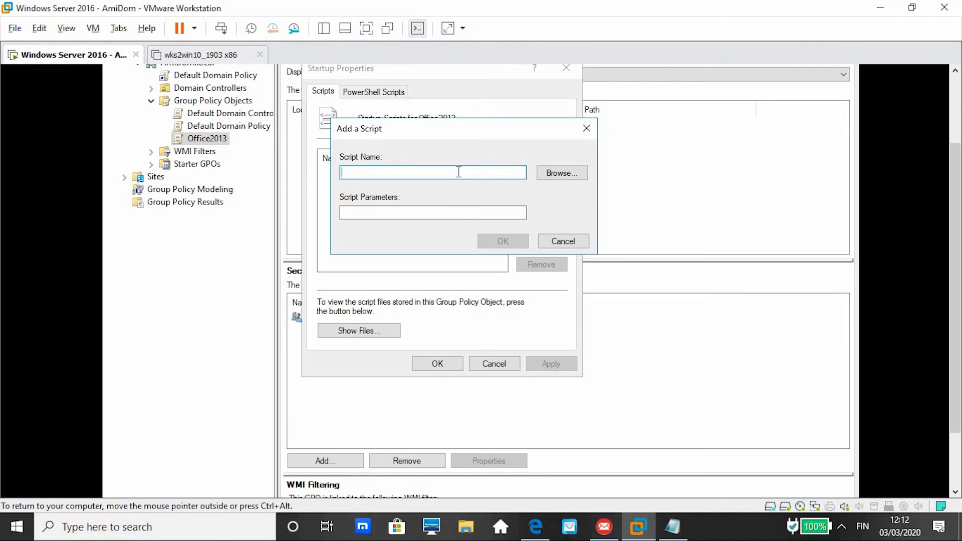
pyautogui.hotkey('ctrl', 'v')
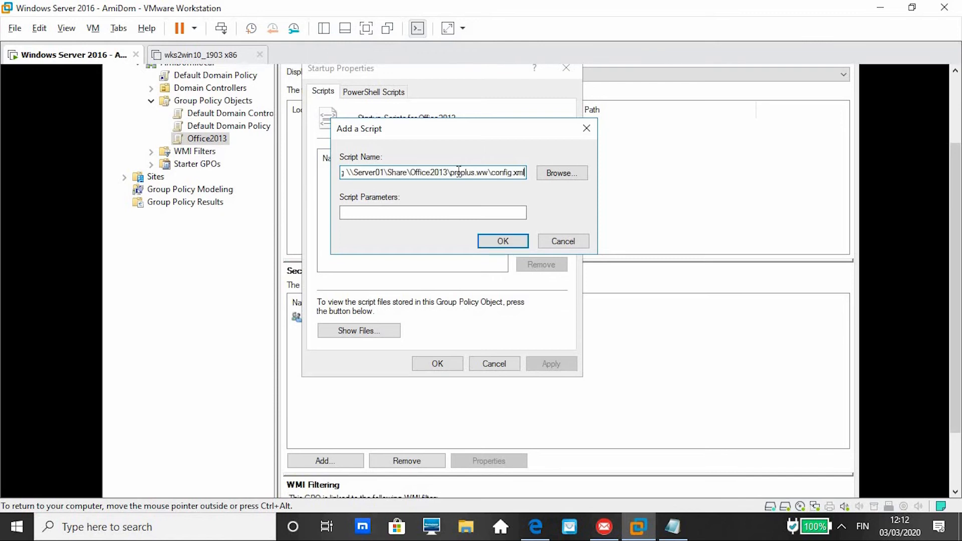
pyautogui.click(503, 241)
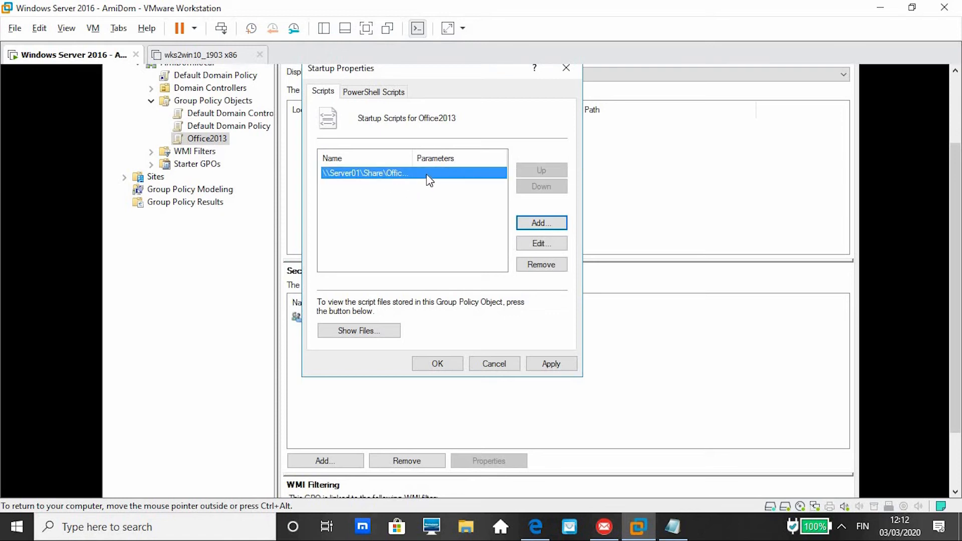
pyautogui.click(556, 363)
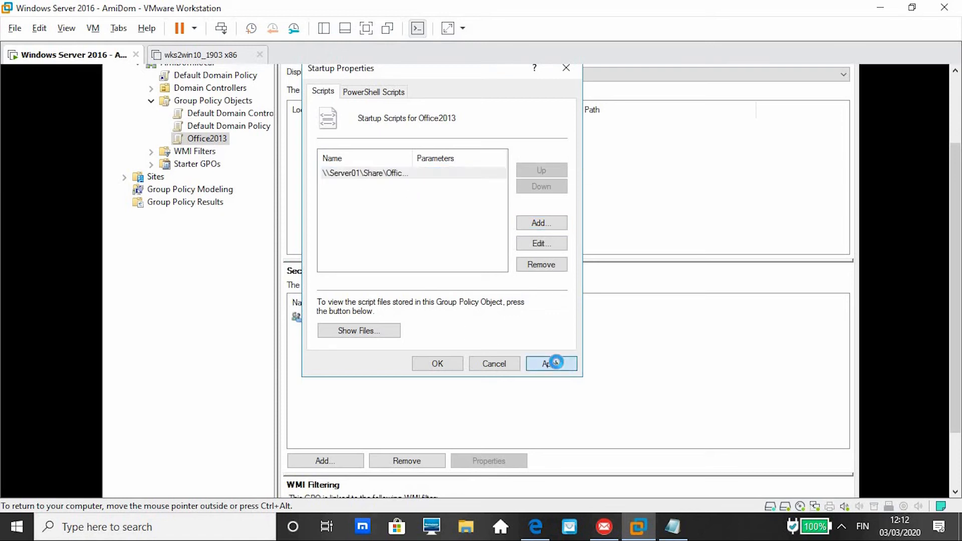
pyautogui.click(450, 370)
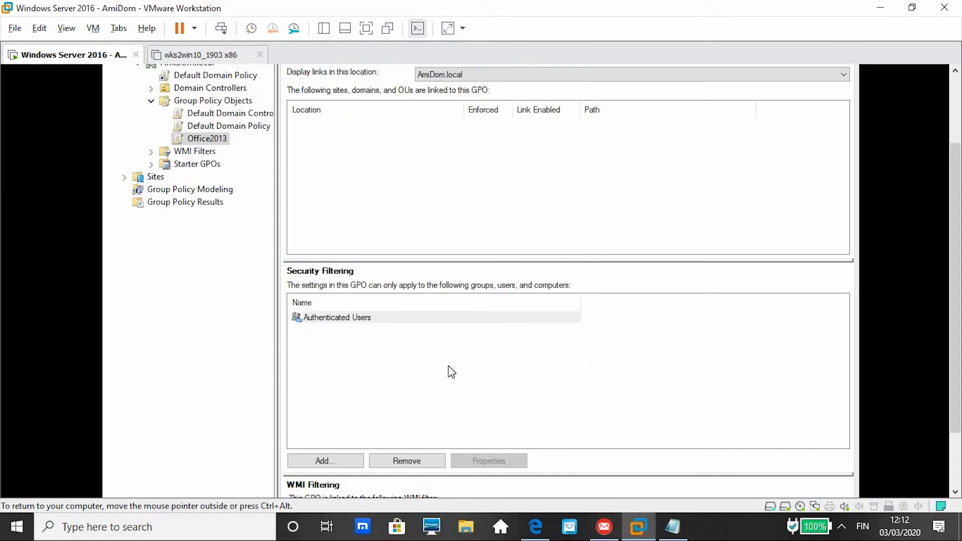
# Examine the startup script in the Office2013 policy's settings report and close Group Policy Management.
pyautogui.click(959, 104)
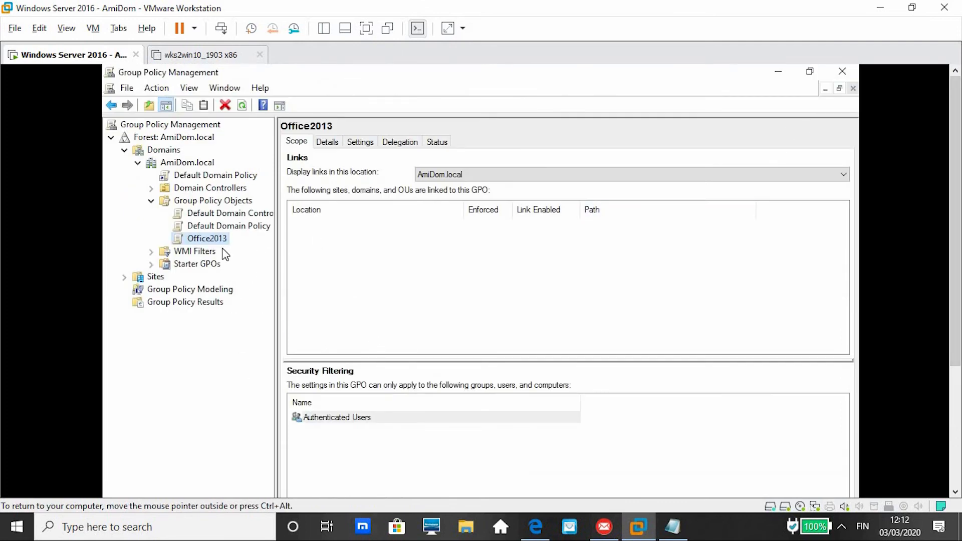
pyautogui.click(359, 143)
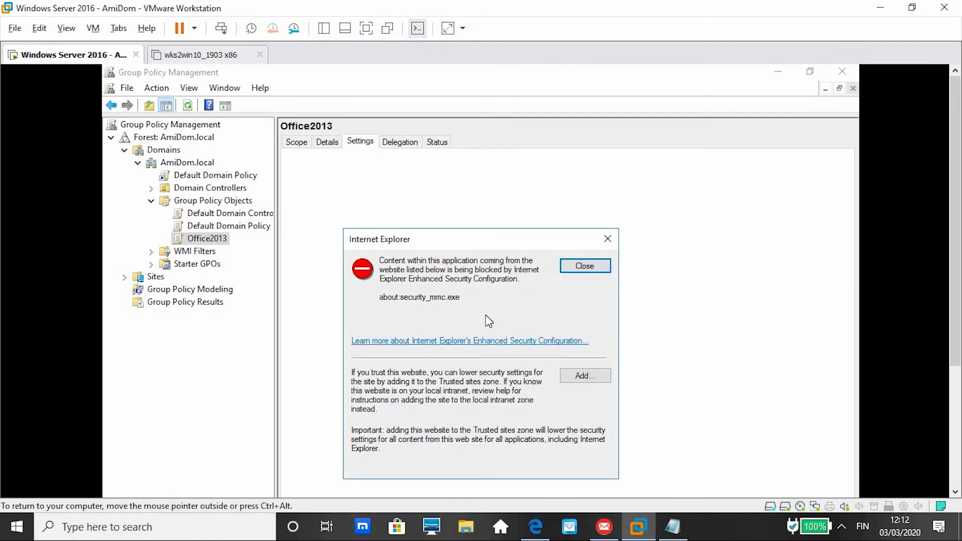
pyautogui.click(591, 266)
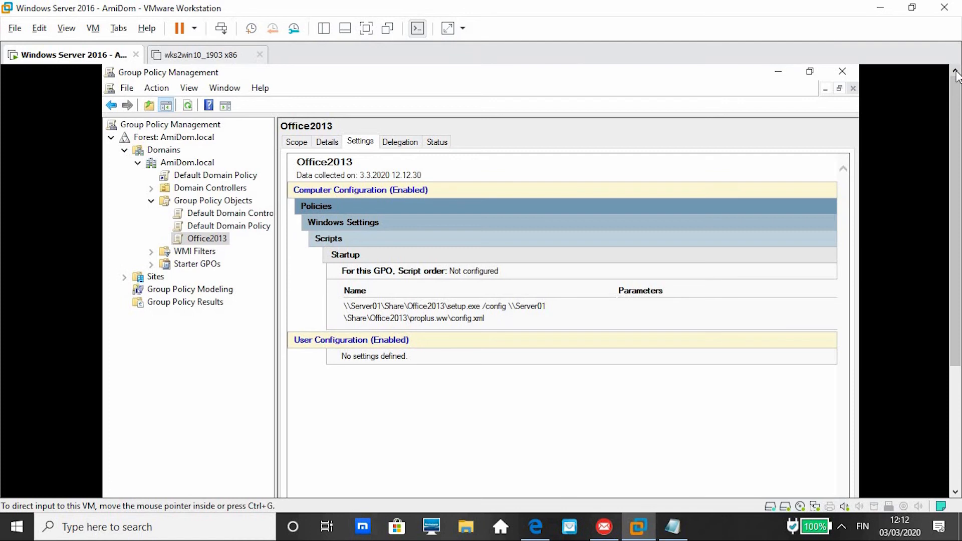
pyautogui.click(843, 71)
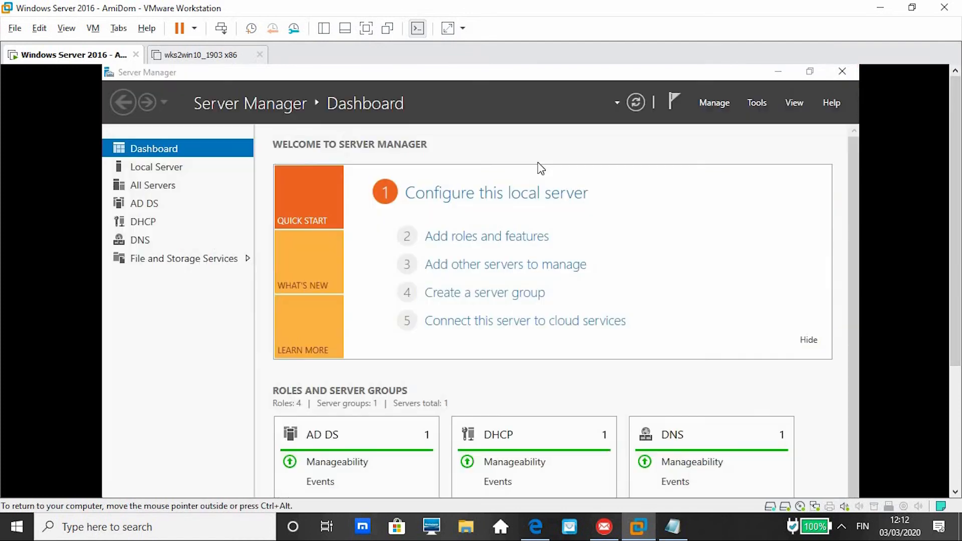
# Search for cmd on the Windows Server 2016 machine and open a Command Prompt.
pyautogui.click(958, 463)
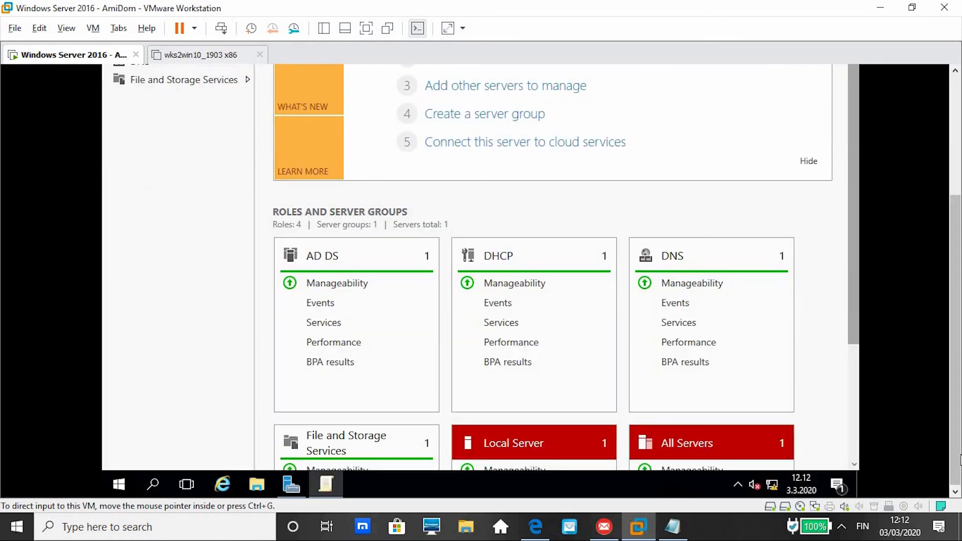
pyautogui.click(160, 483)
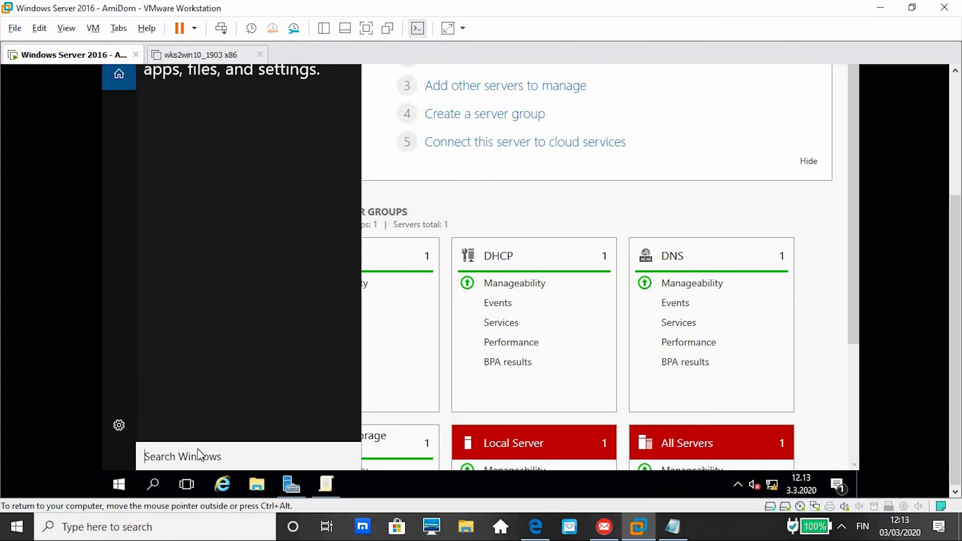
pyautogui.write('c')
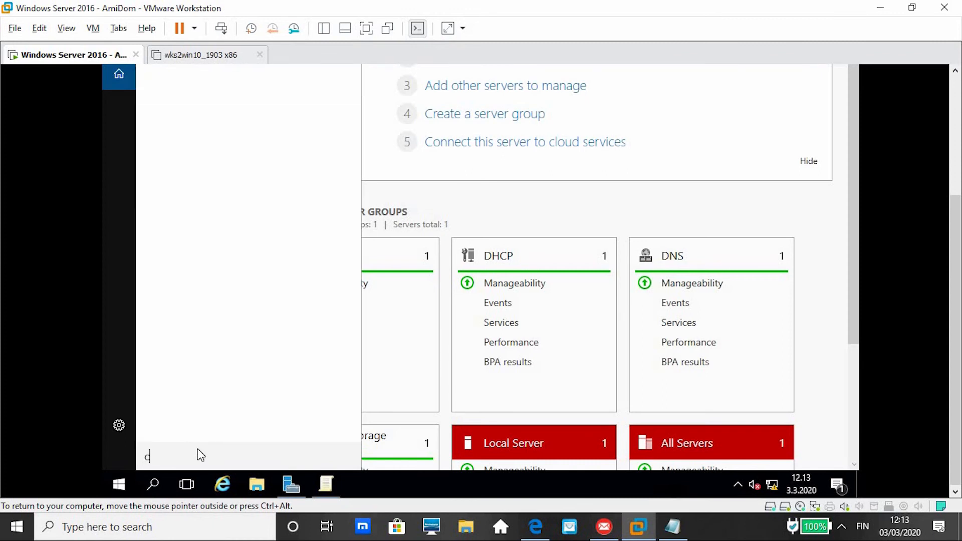
pyautogui.write('mdmdd')
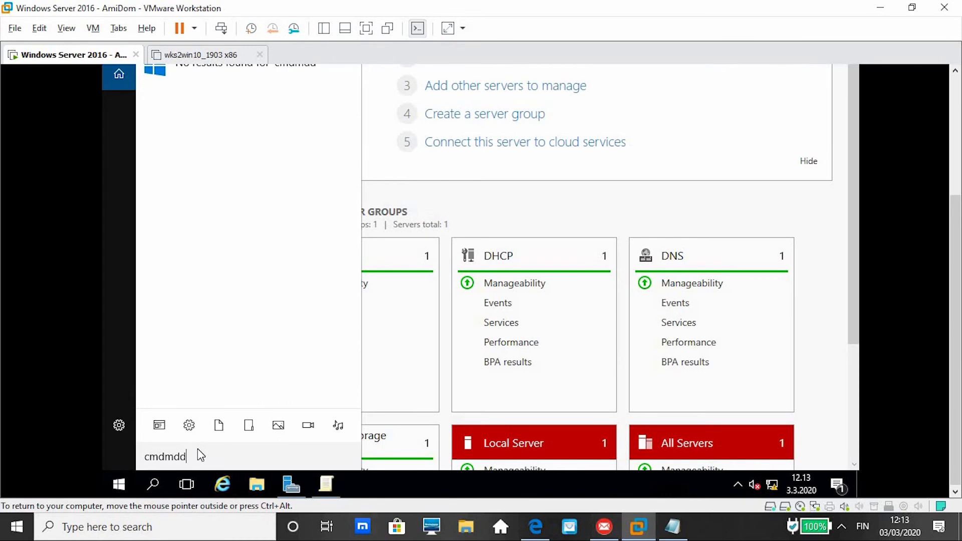
pyautogui.press('BackSpace')
pyautogui.press('BackSpace')
pyautogui.press('BackSpace')
pyautogui.press('Escape')
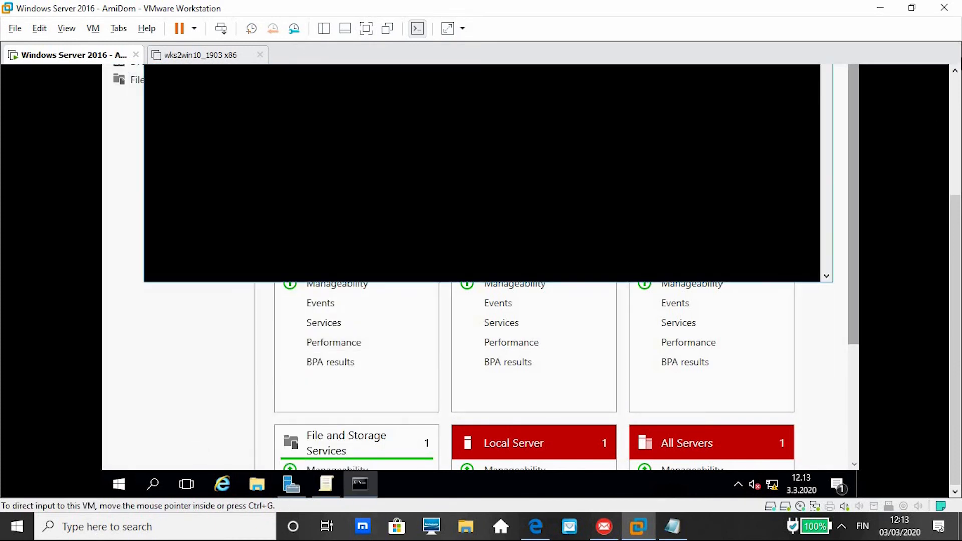
# Force a Group Policy update on the server by running gpupdate /force.
pyautogui.click(955, 70)
pyautogui.click(956, 71)
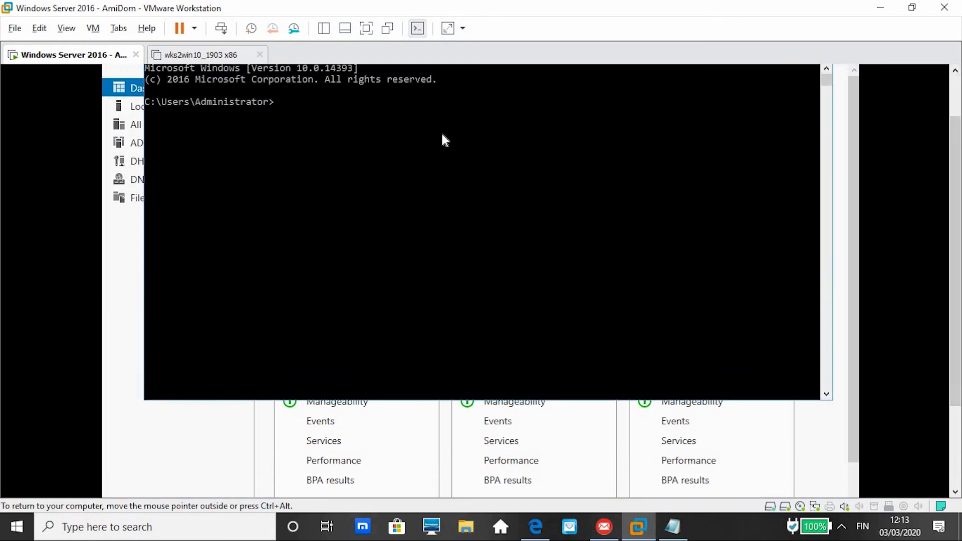
pyautogui.write('gpupdate /force')
pyautogui.press('Return')
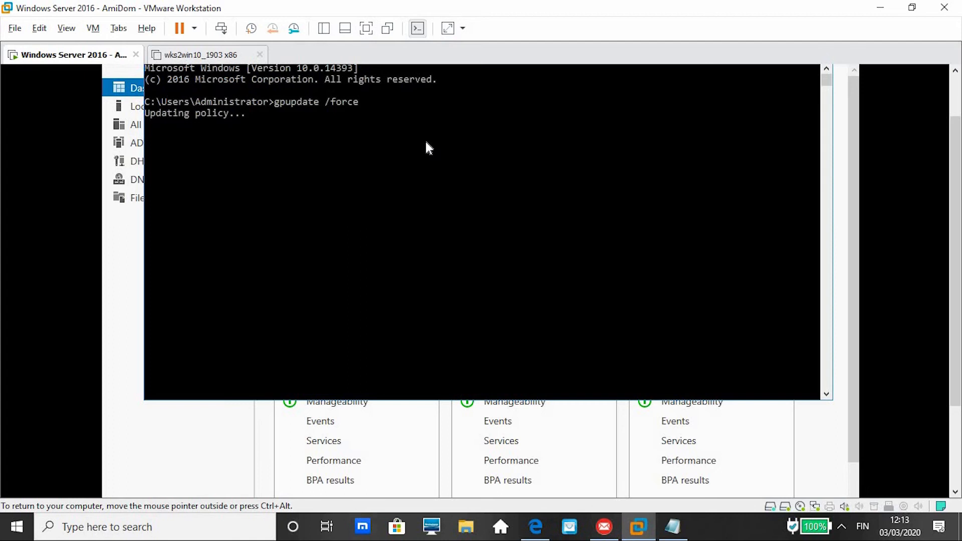
# Power on the wks2win10_1903 x86 virtual machine and agree to connect the missing sata0:1 device at every power-on.
pyautogui.click(215, 60)
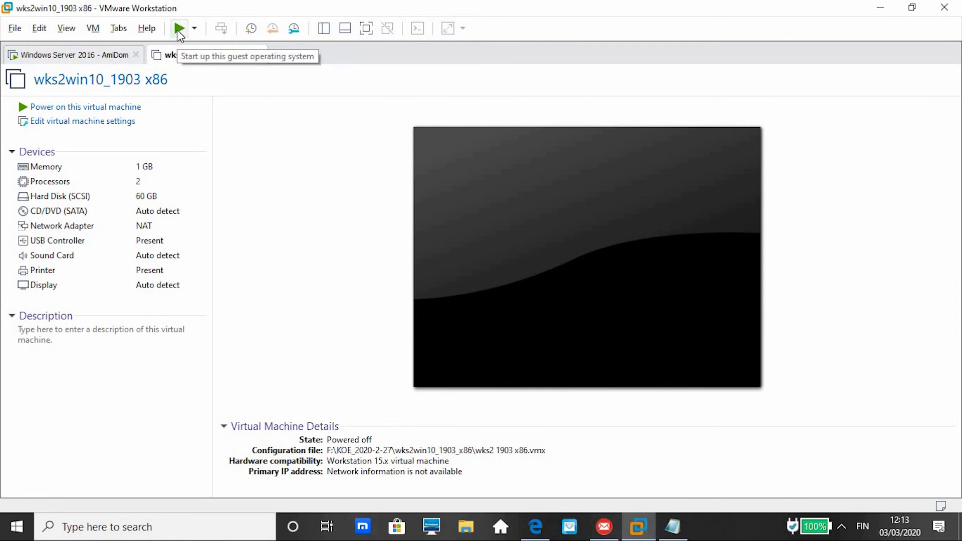
pyautogui.click(178, 30)
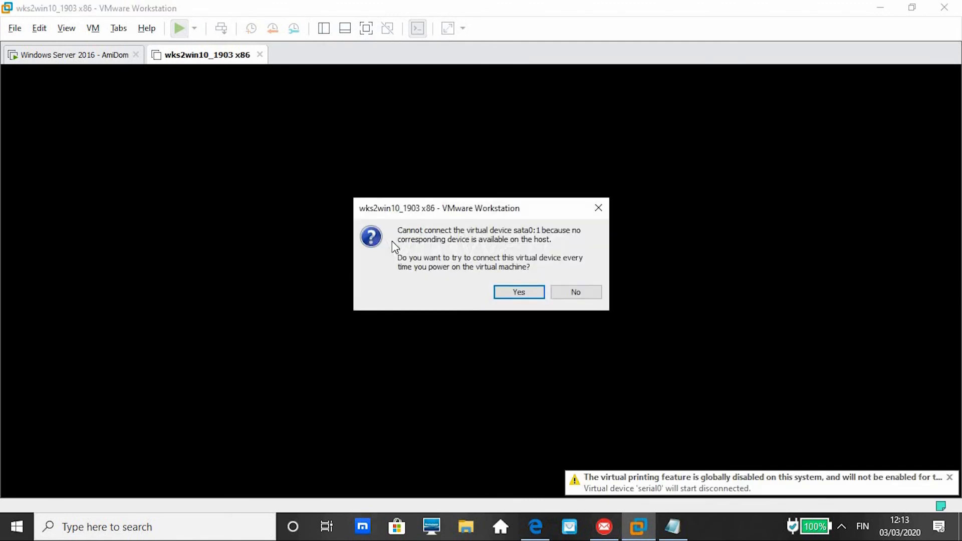
pyautogui.click(517, 291)
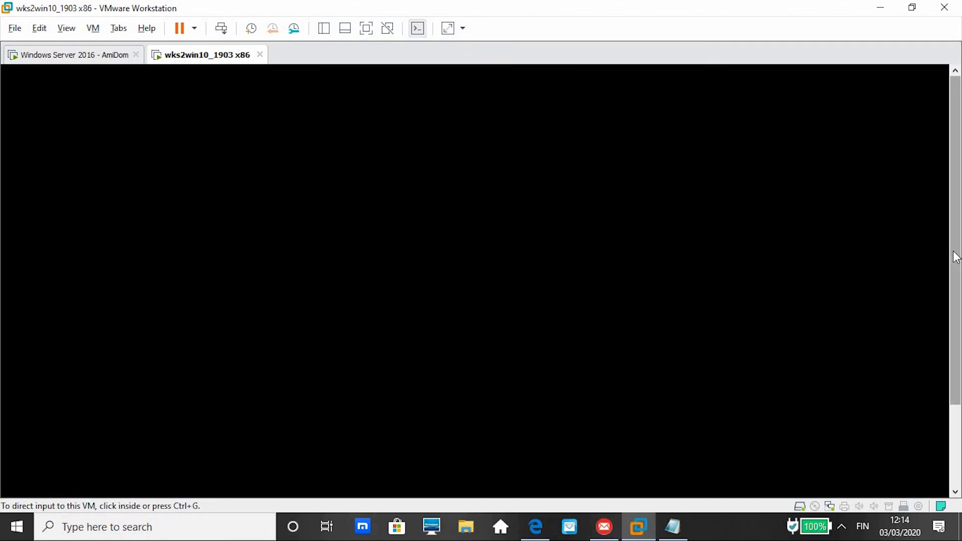
pyautogui.moveTo(956, 254); pyautogui.dragTo(957, 342)
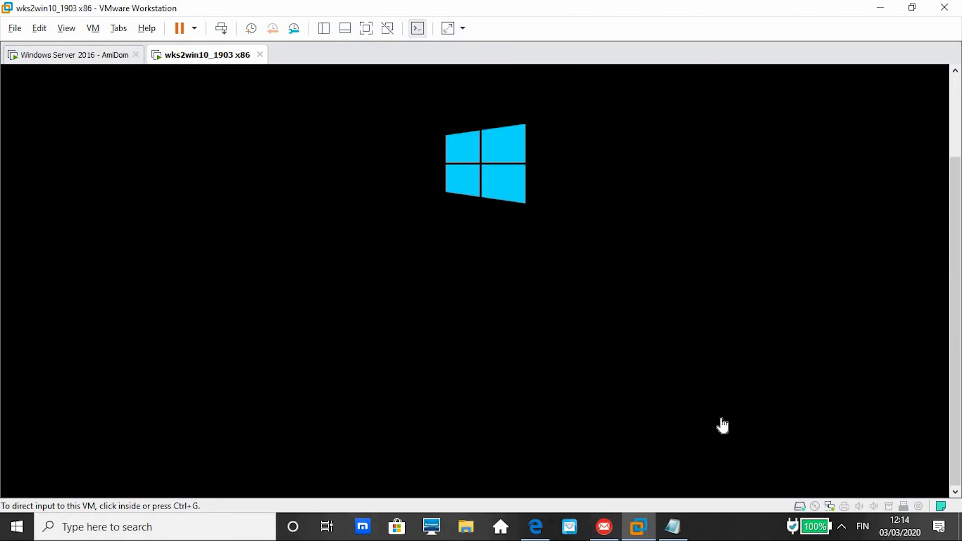
# Check the policy update on the Windows Server 2016 machine and close its Command Prompt.
pyautogui.click(71, 59)
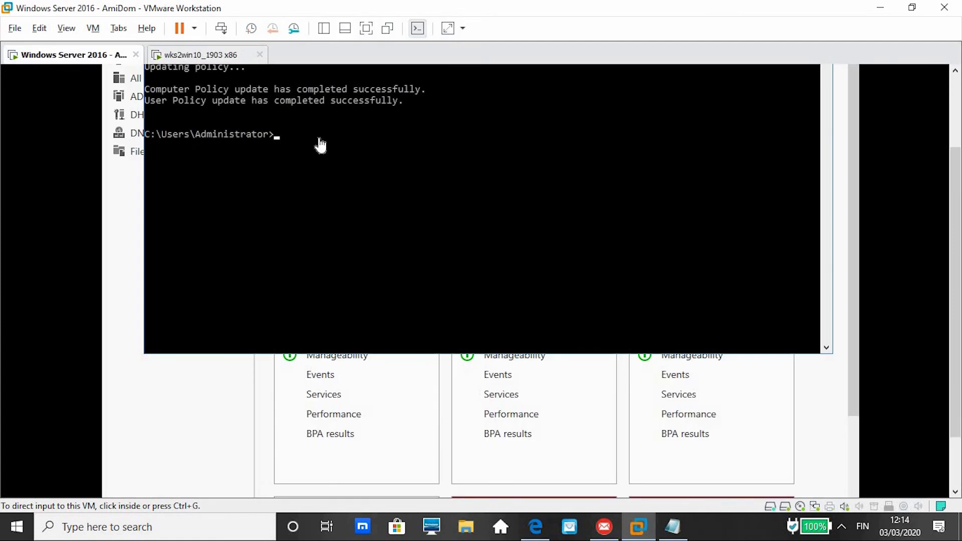
pyautogui.click(957, 130)
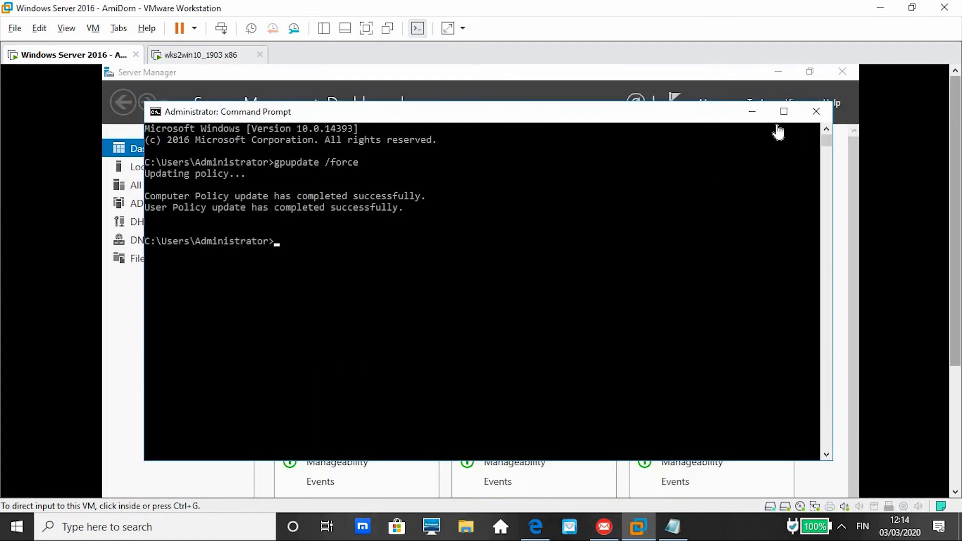
pyautogui.click(818, 111)
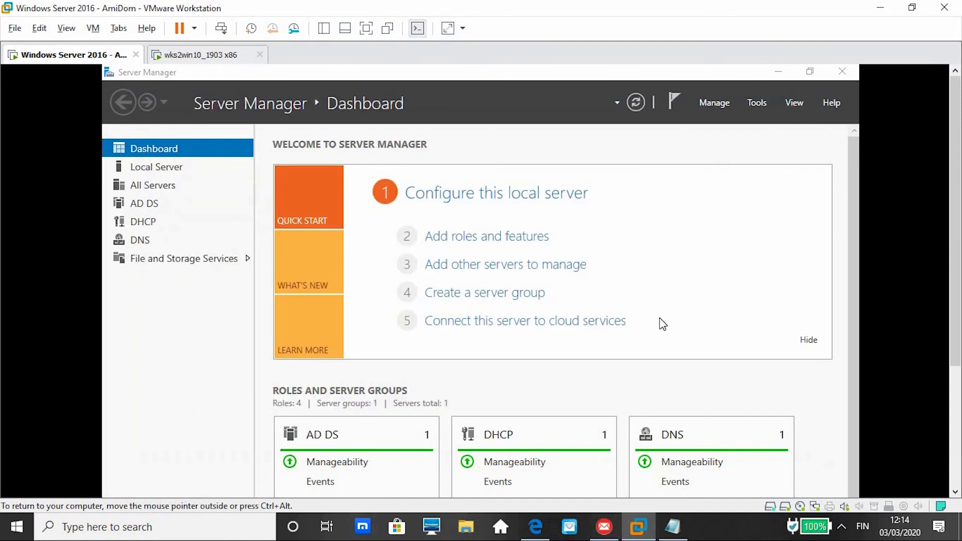
# Return to the wks2win10_1903 client and bring its desktop taskbar into view.
pyautogui.click(185, 57)
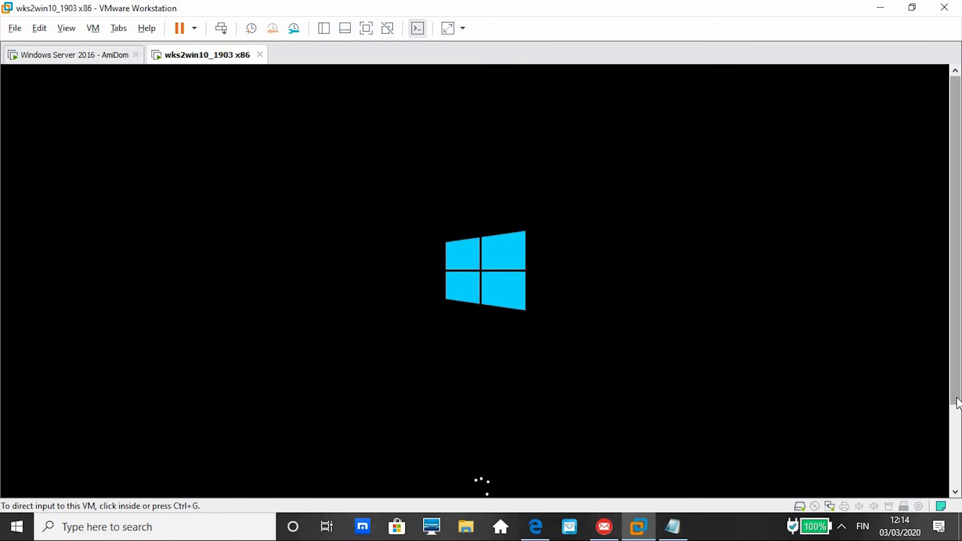
pyautogui.moveTo(957, 404); pyautogui.dragTo(955, 483)
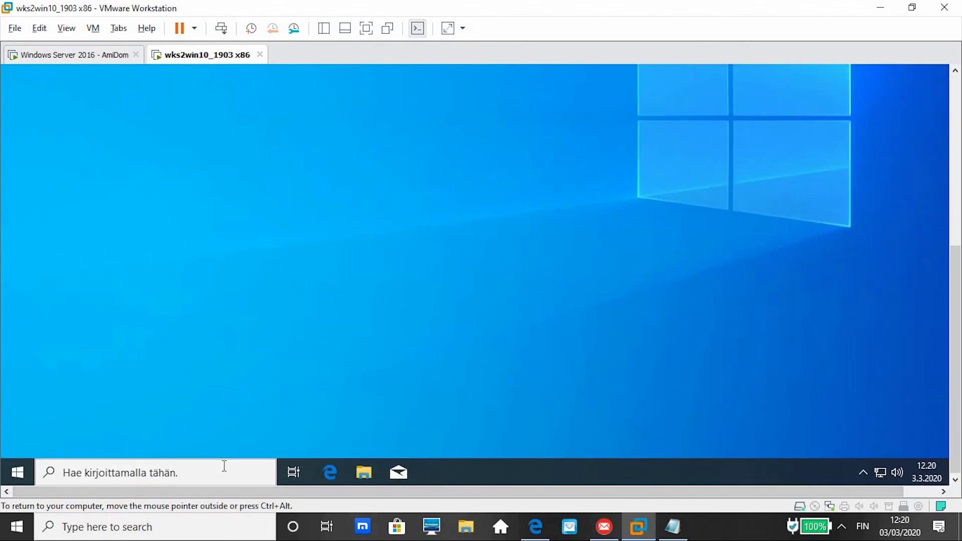
pyautogui.click(224, 466)
pyautogui.click(724, 313)
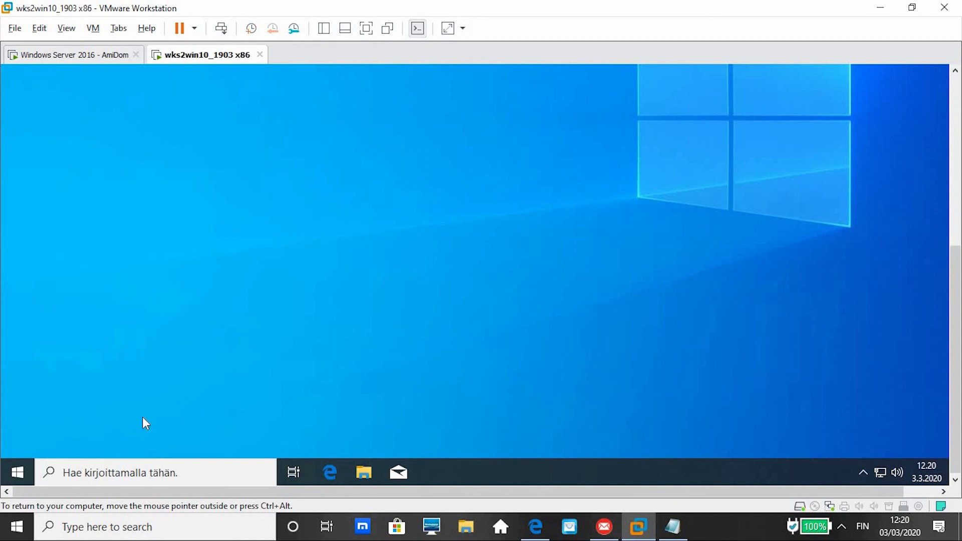
# Try to open a Command Prompt on the wks2win10_1903 client by searching for cmd.
pyautogui.click(196, 471)
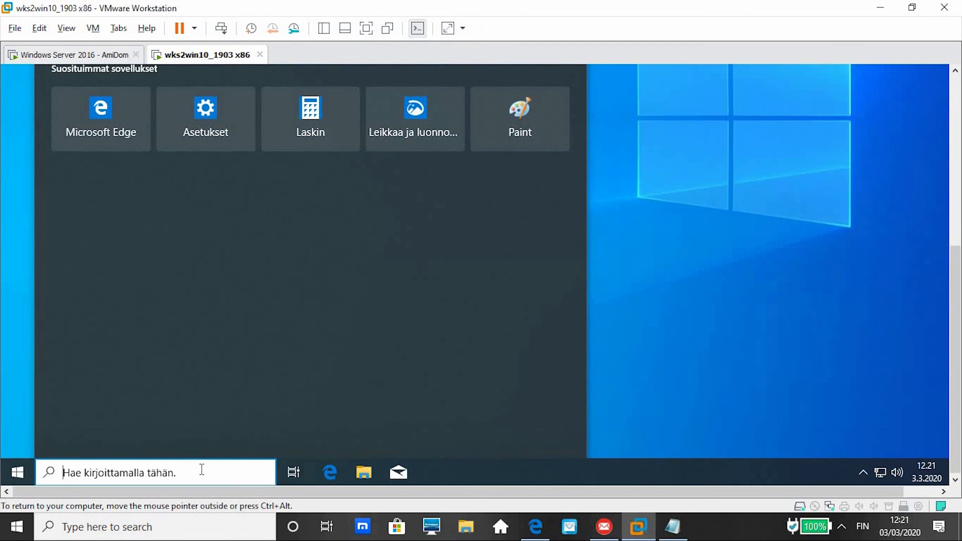
pyautogui.write('cmd')
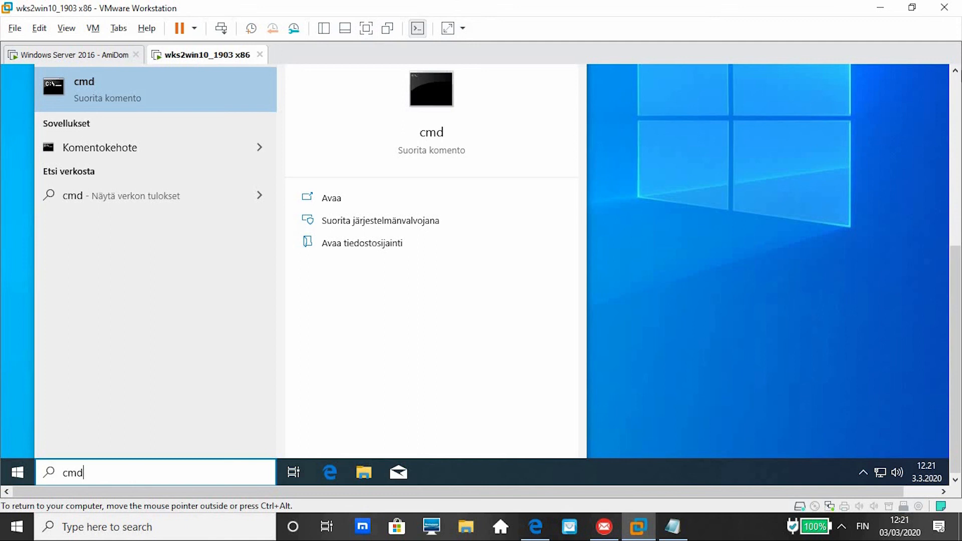
pyautogui.click(955, 71)
pyautogui.click(957, 72)
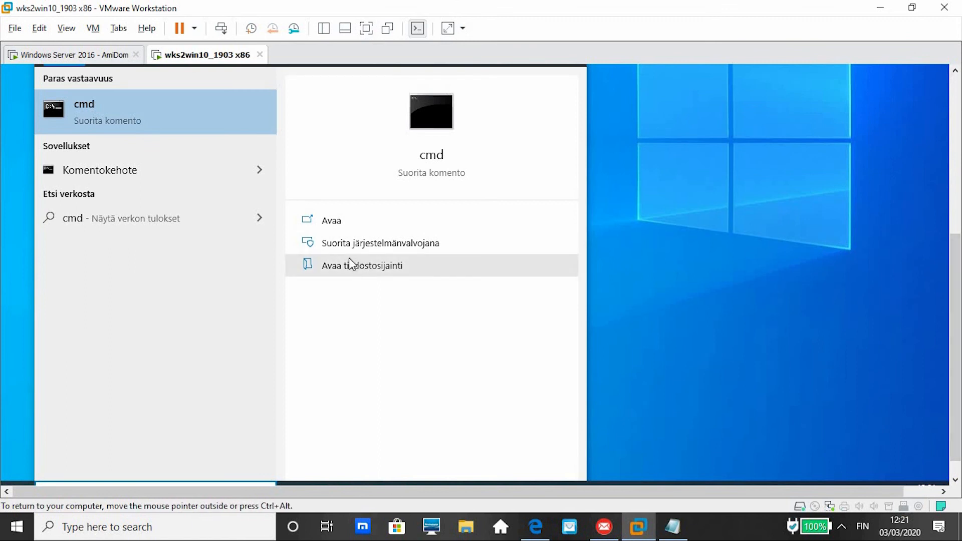
pyautogui.click(341, 229)
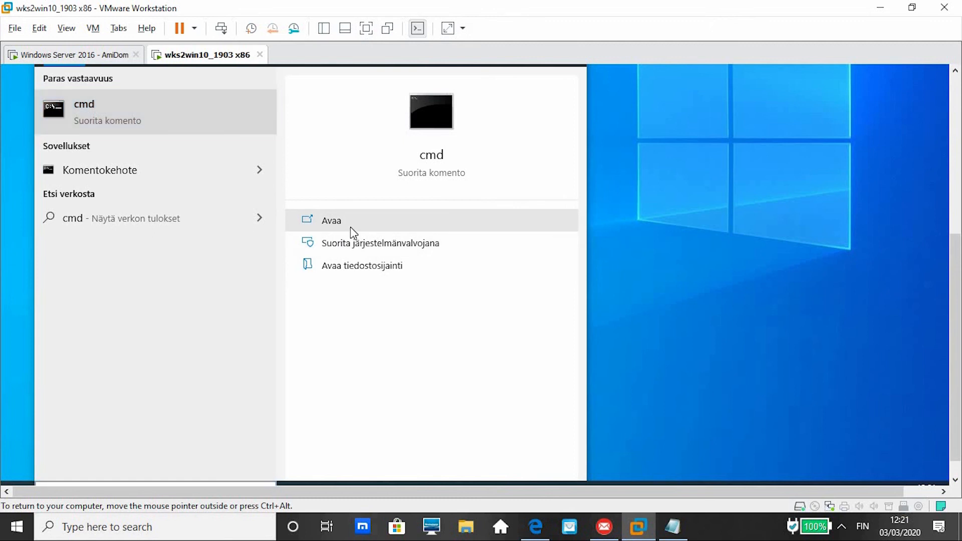
pyautogui.click(705, 255)
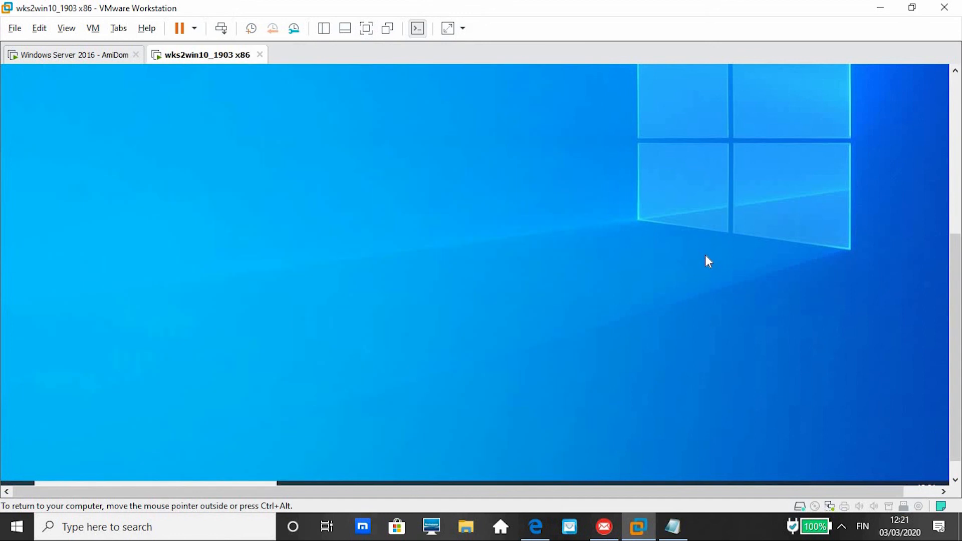
pyautogui.click(956, 215)
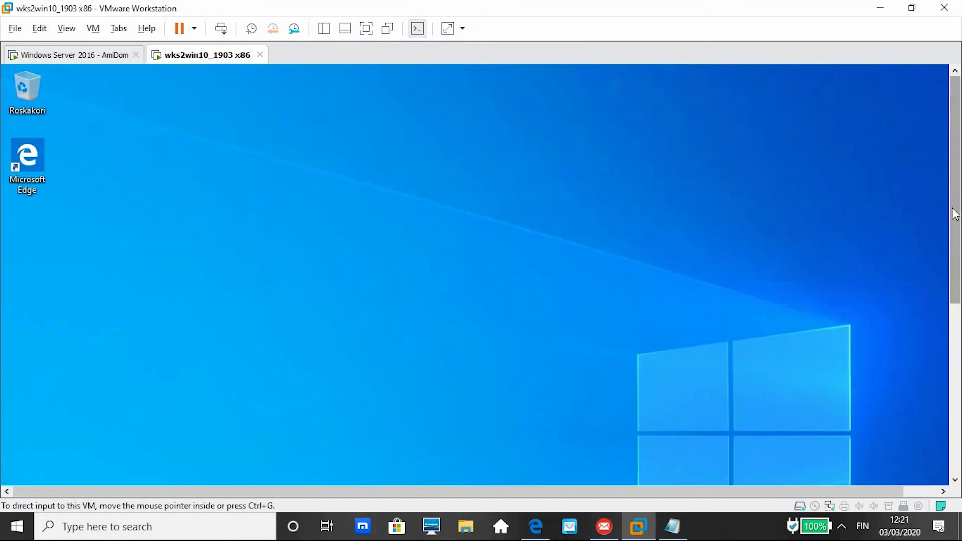
pyautogui.moveTo(956, 215); pyautogui.dragTo(956, 386)
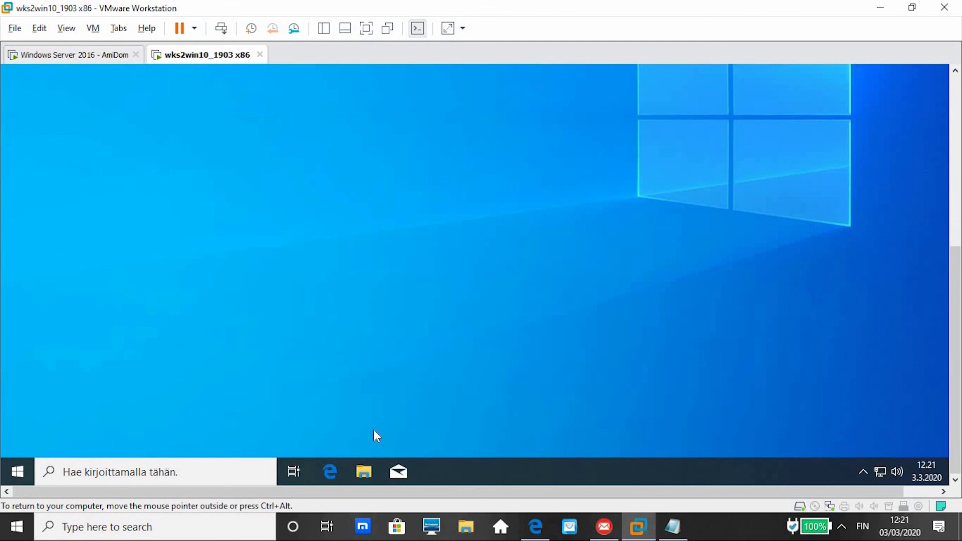
# Search for cmd again on the client and open its Command Prompt (Komentokehote).
pyautogui.click(187, 466)
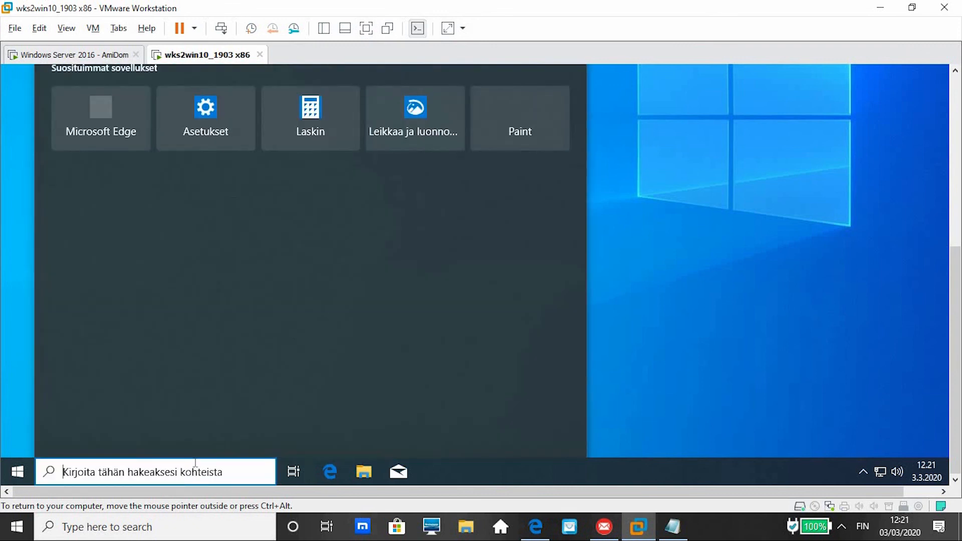
pyautogui.write('cmd')
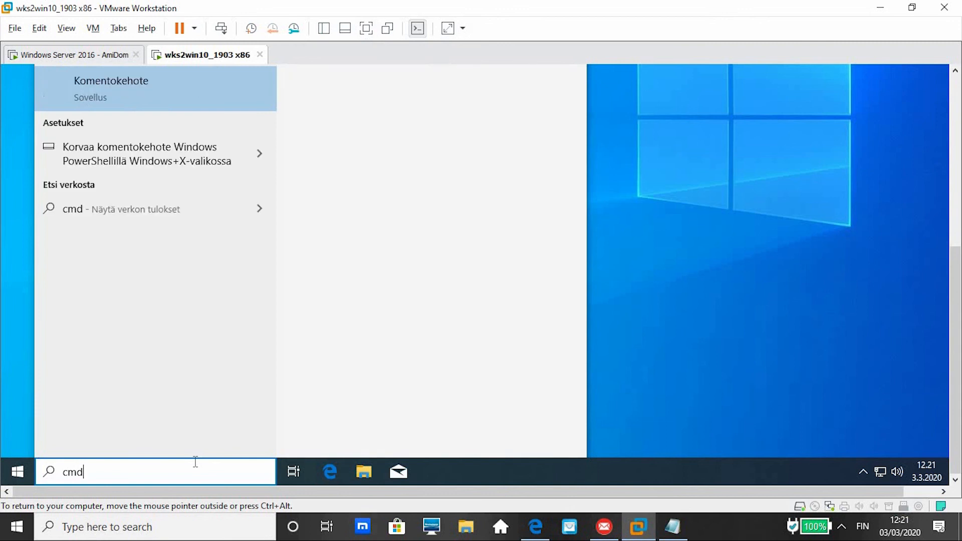
pyautogui.press('Return')
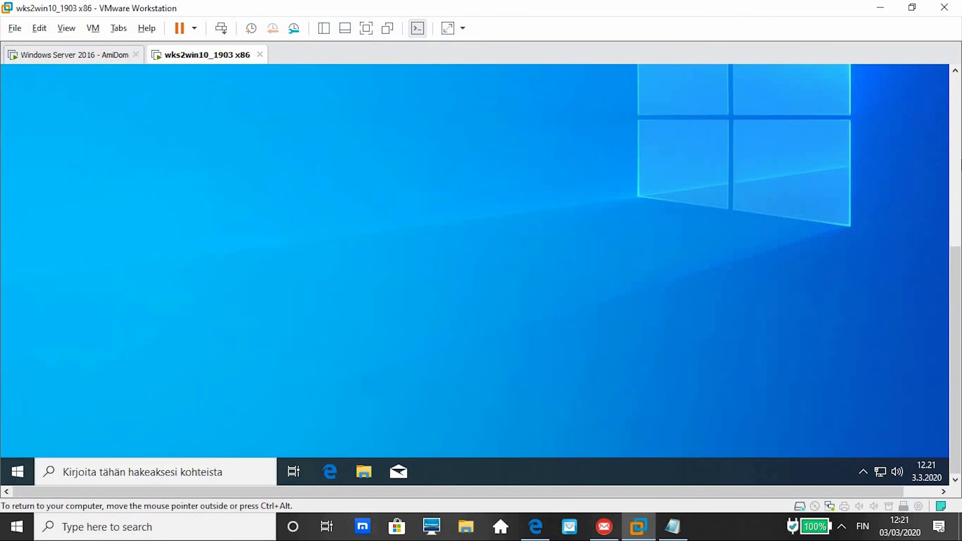
pyautogui.click(956, 71)
pyautogui.click(955, 71)
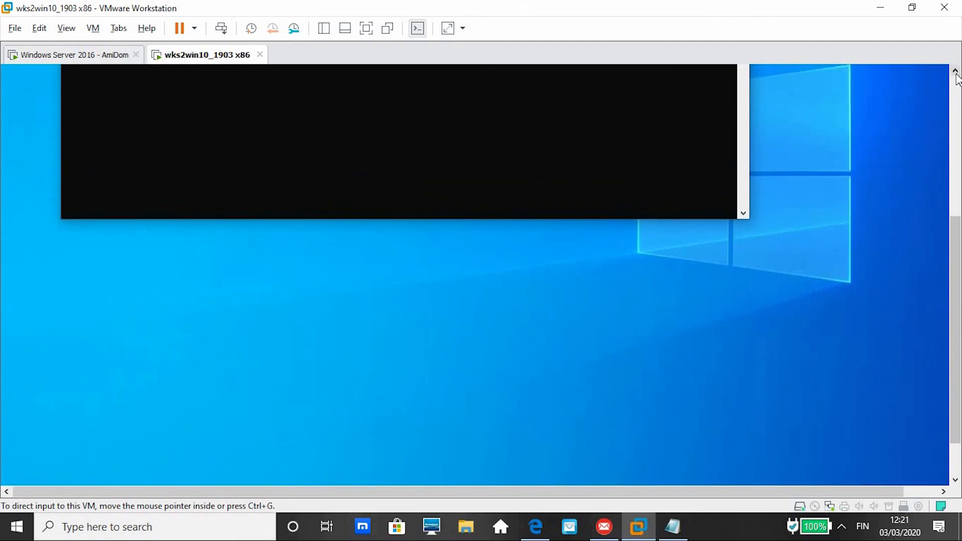
pyautogui.click(956, 73)
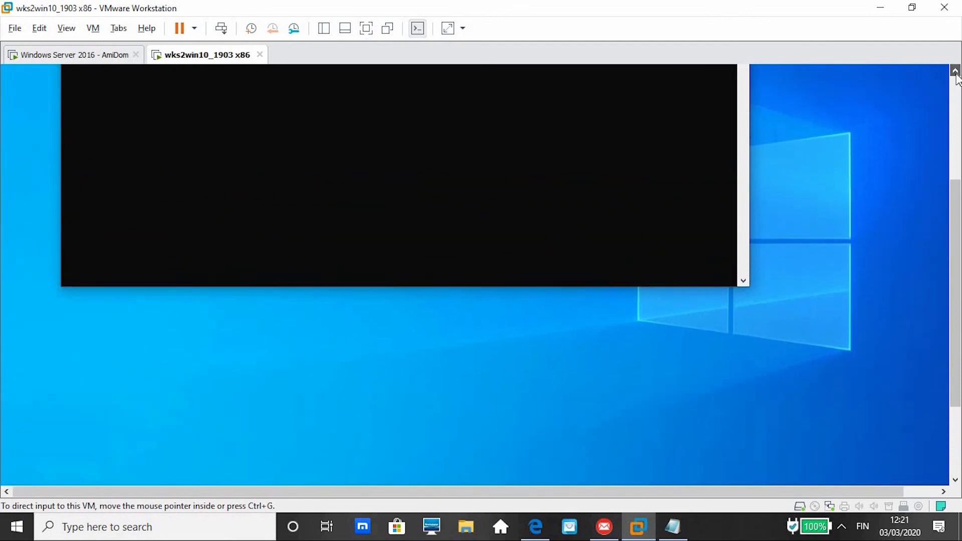
pyautogui.click(956, 102)
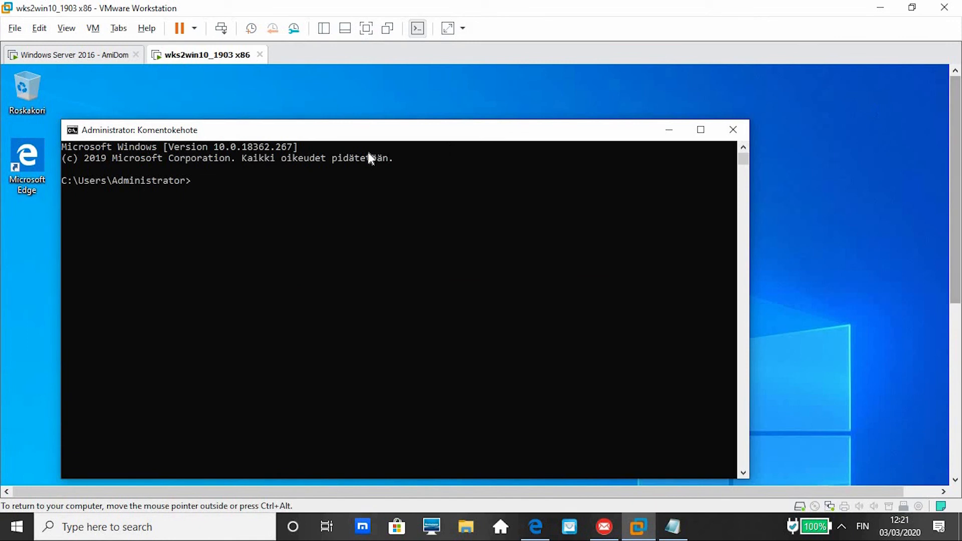
# Launch the Office installer from the network share by running \\server01\Share\Office2013\setup.exe.
pyautogui.click(228, 181)
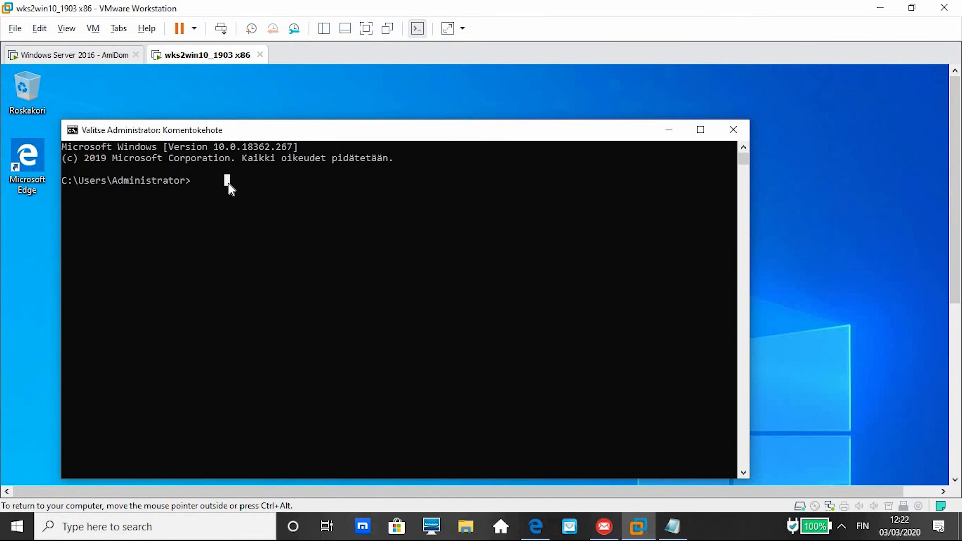
pyautogui.write('\\\\')
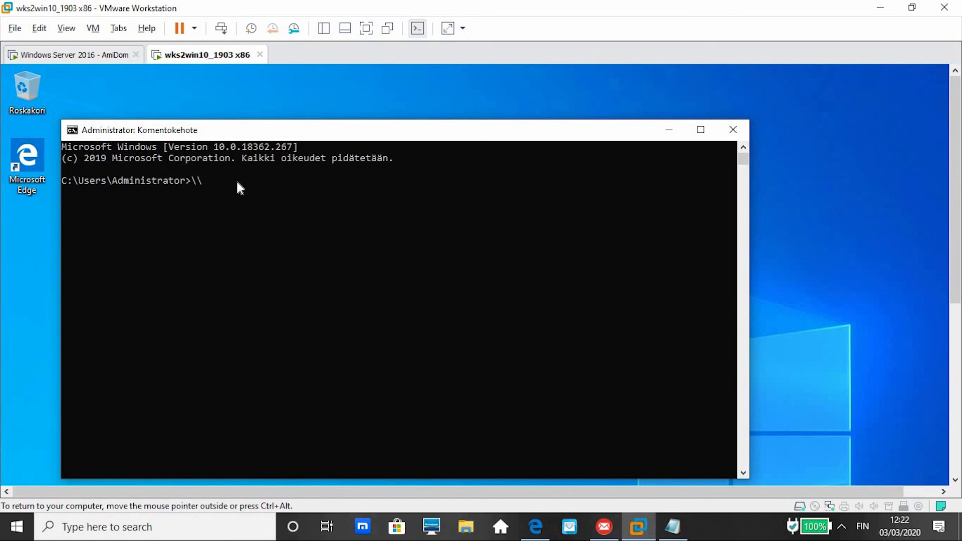
pyautogui.write('se')
pyautogui.press('Escape')
pyautogui.write('\\\\ser')
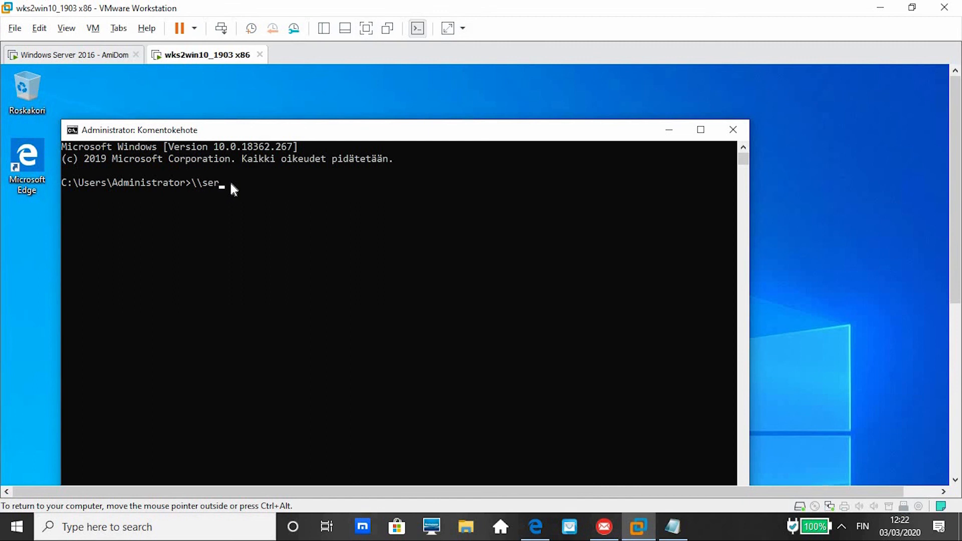
pyautogui.write('ver01\\Share\\Office201')
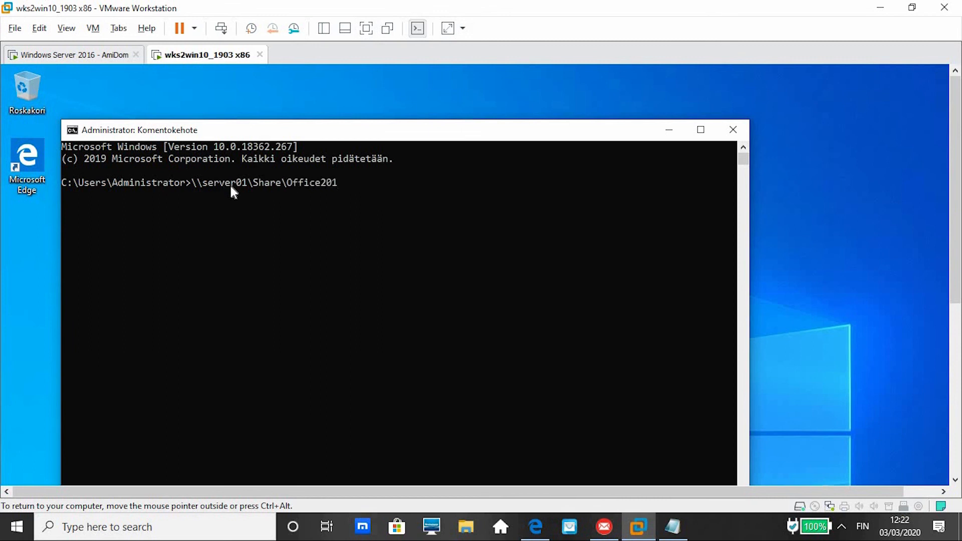
pyautogui.write('3\\setup.exe')
pyautogui.press('Return')
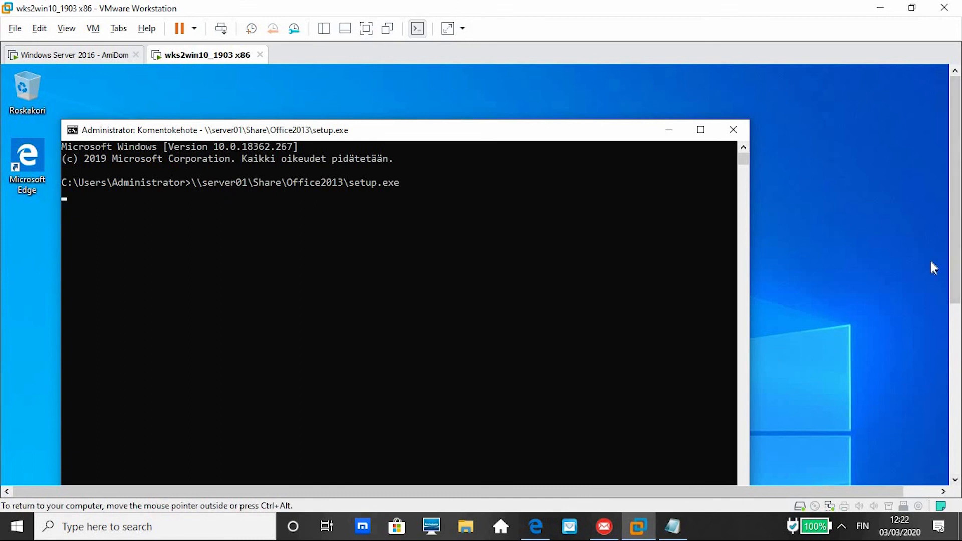
# Minimize the Command Prompt and start the standard Office Professional Plus 2013 installation (Asenna).
pyautogui.moveTo(956, 263); pyautogui.dragTo(956, 286)
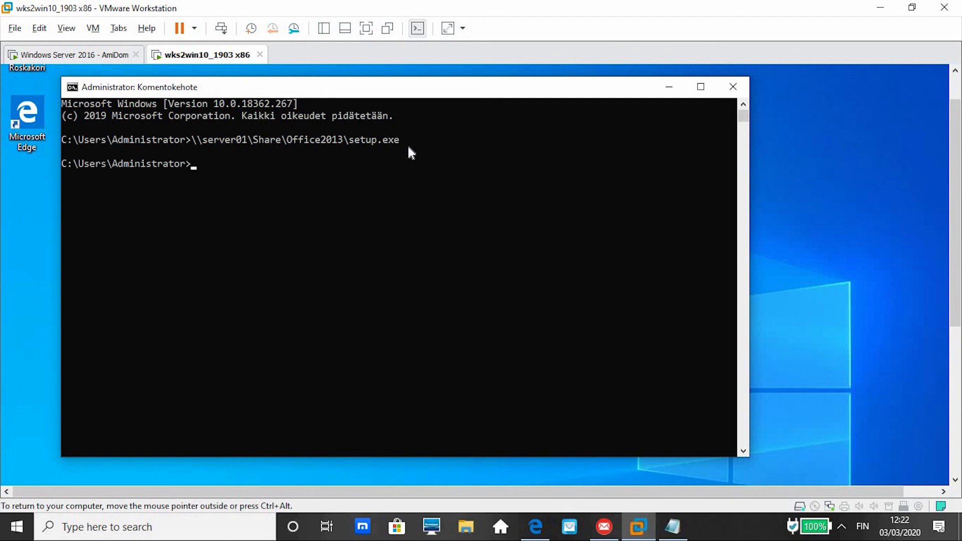
pyautogui.click(669, 89)
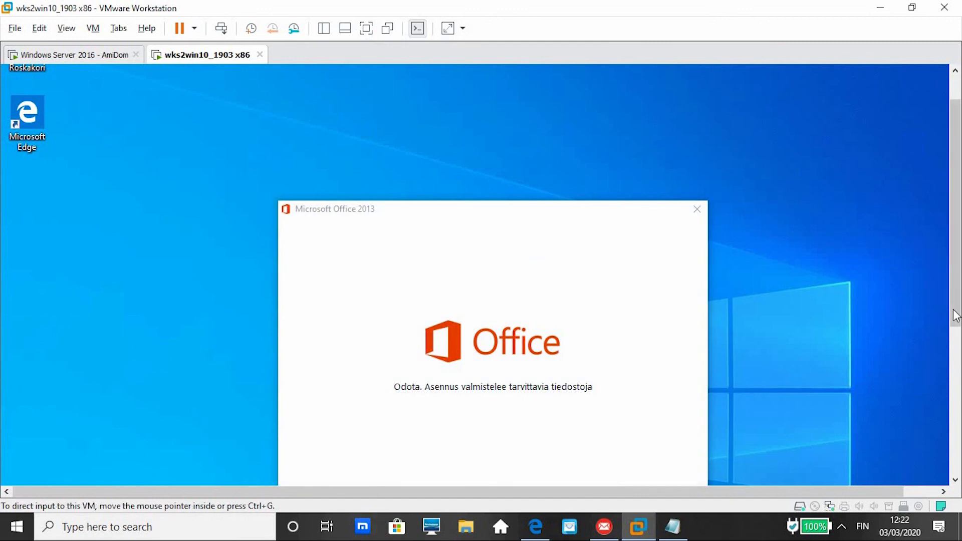
pyautogui.scroll(-3, 957, 314)
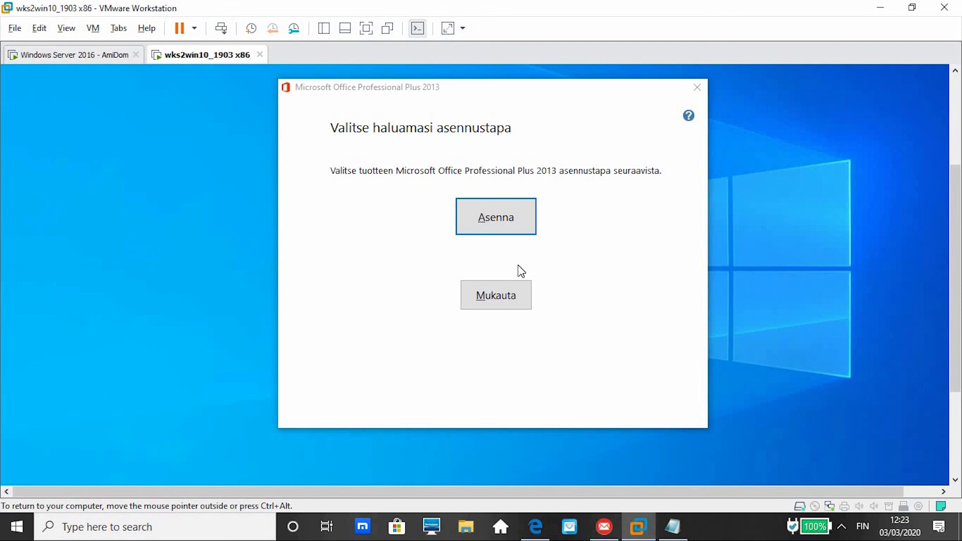
pyautogui.click(504, 225)
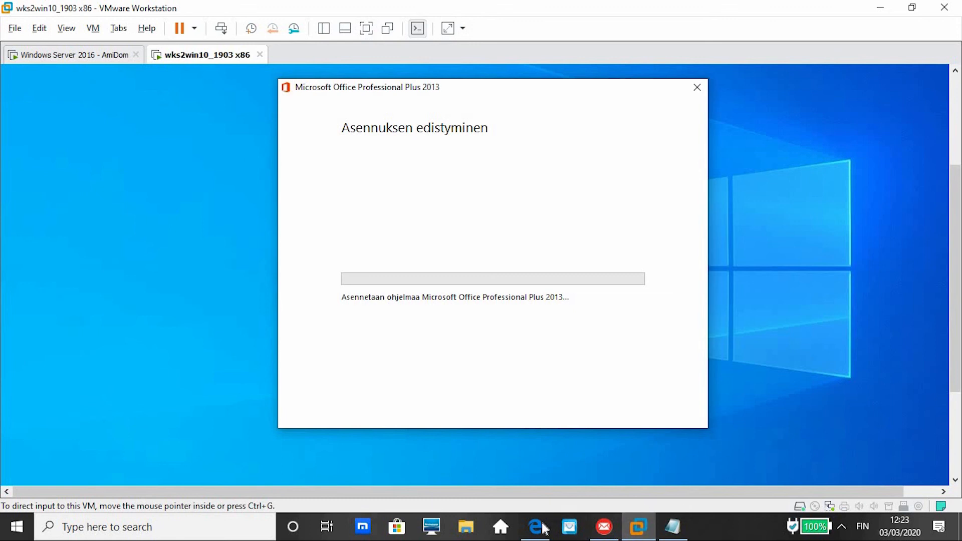
# Switch to Microsoft Edge and examine the OptionState entries in the Wise Packaging page's sample install configuration XML.
pyautogui.moveTo(537, 531)
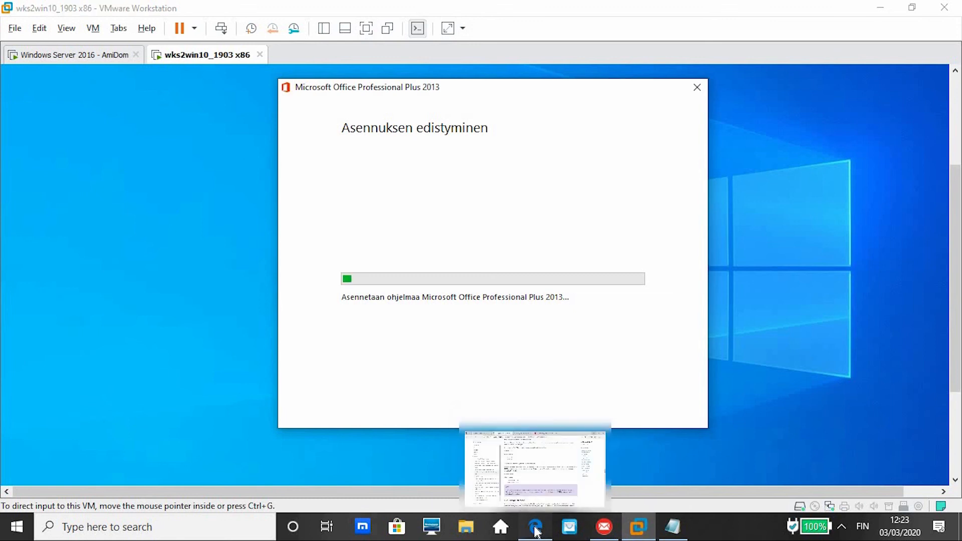
pyautogui.click(537, 530)
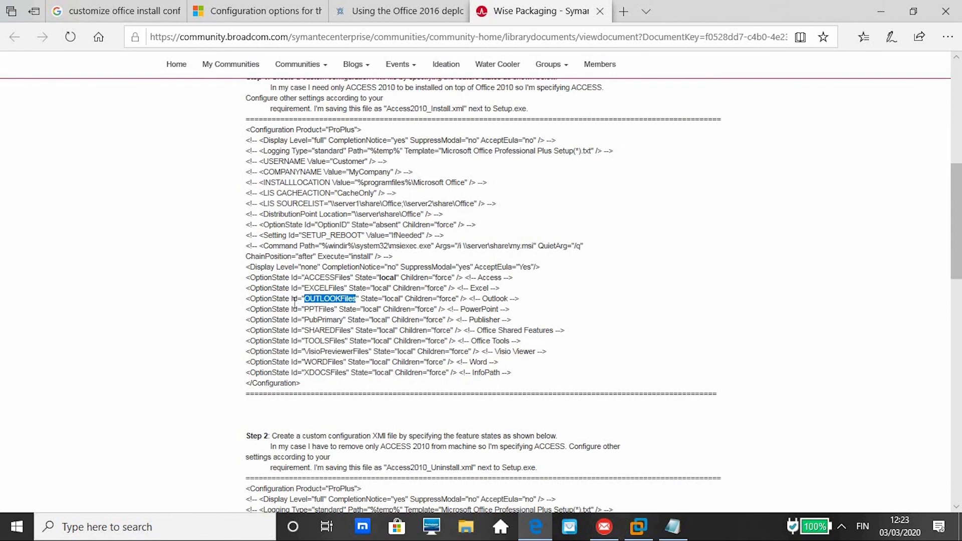
pyautogui.click(329, 303)
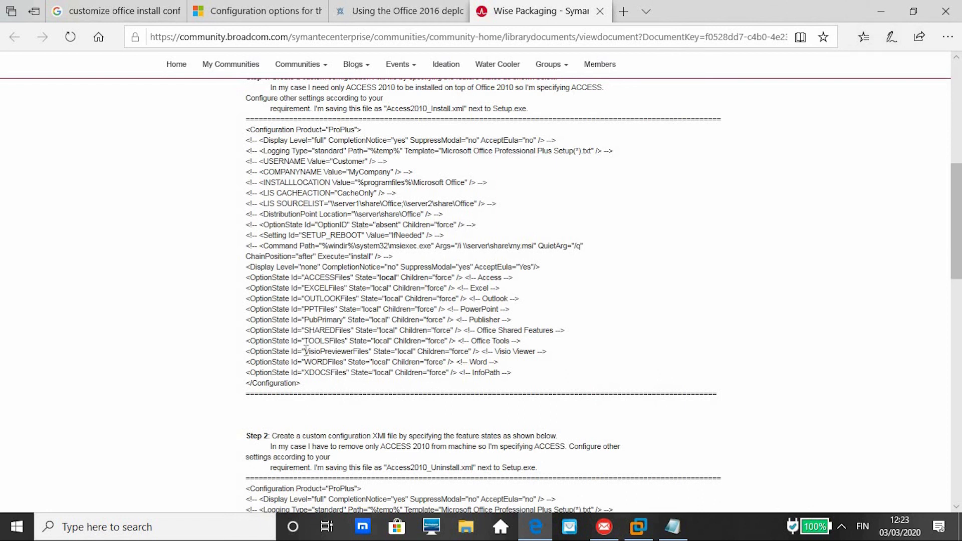
# Minimize the browser, bring up the asennus_bat file with its setup command in Notepad, and close it.
pyautogui.click(888, 5)
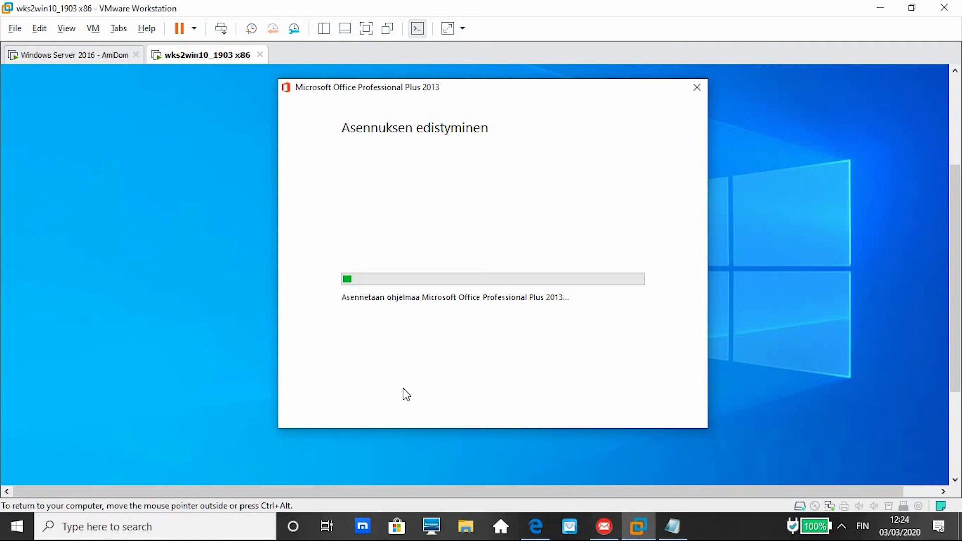
pyautogui.click(674, 528)
pyautogui.hotkey('ctrl', 'a')
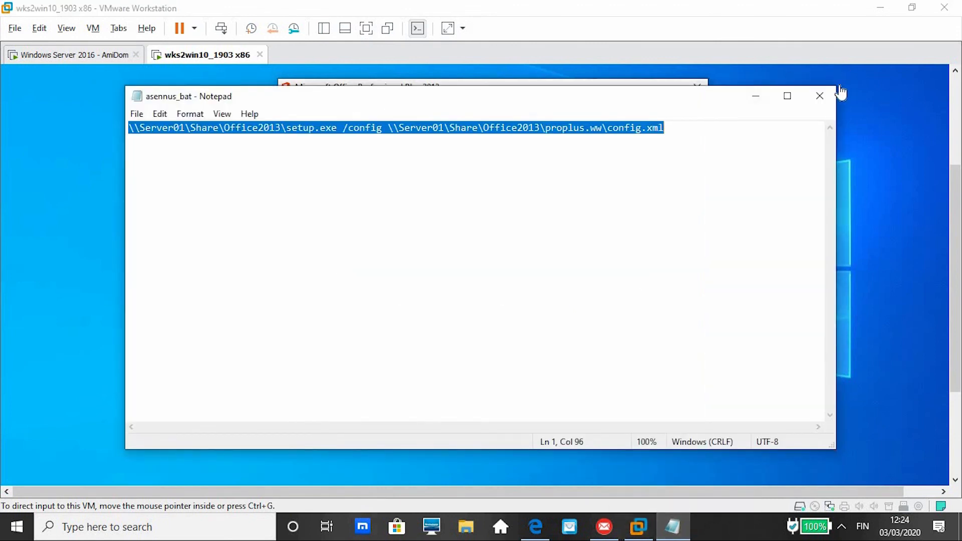
pyautogui.click(822, 95)
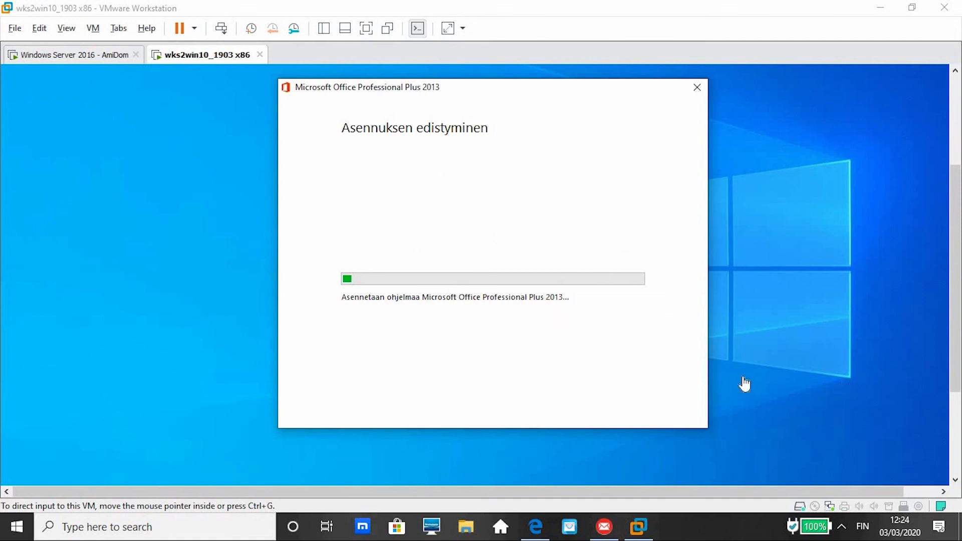
# Check the progress of the Microsoft Office Professional Plus 2013 installation on the wks2win10_1903 client.
pyautogui.click(958, 420)
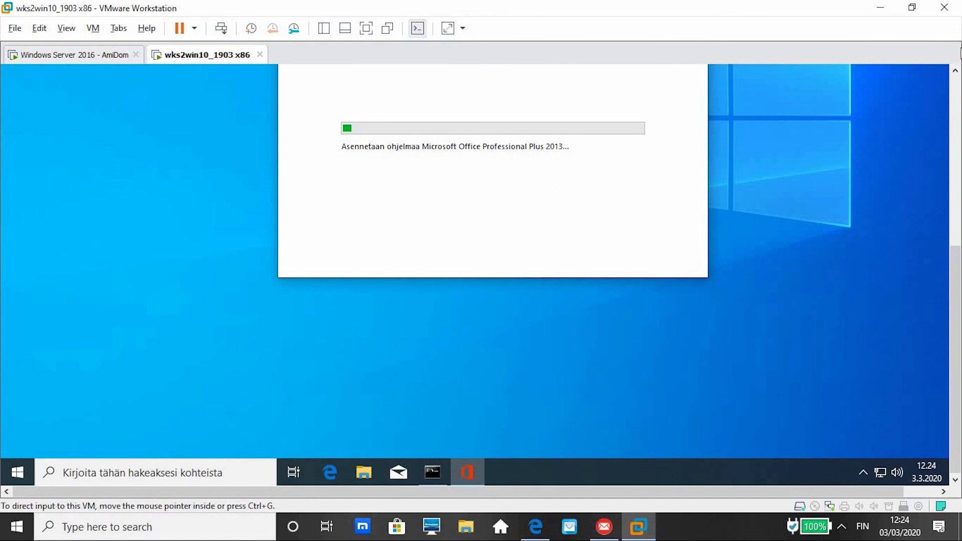
pyautogui.click(956, 71)
pyautogui.click(957, 71)
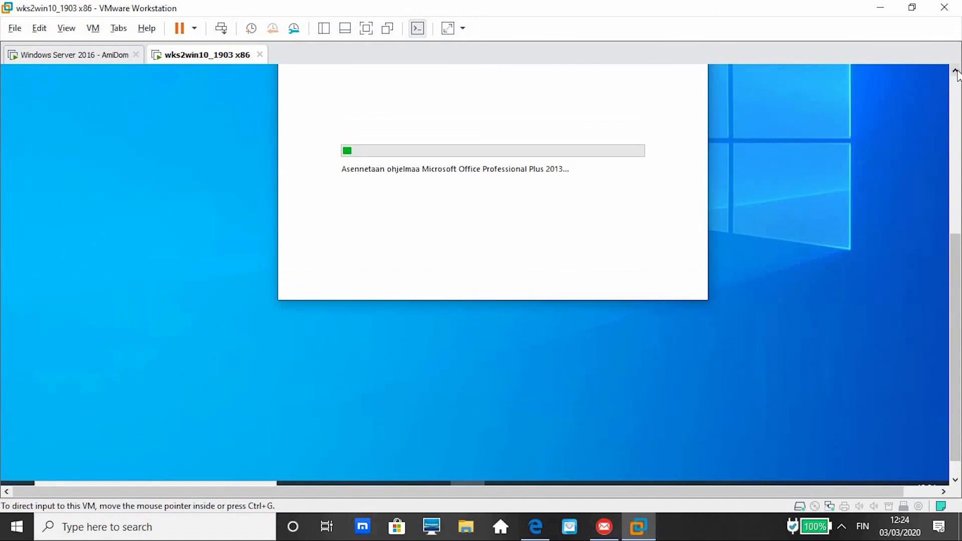
pyautogui.click(957, 71)
pyautogui.click(957, 72)
pyautogui.click(957, 71)
pyautogui.click(956, 71)
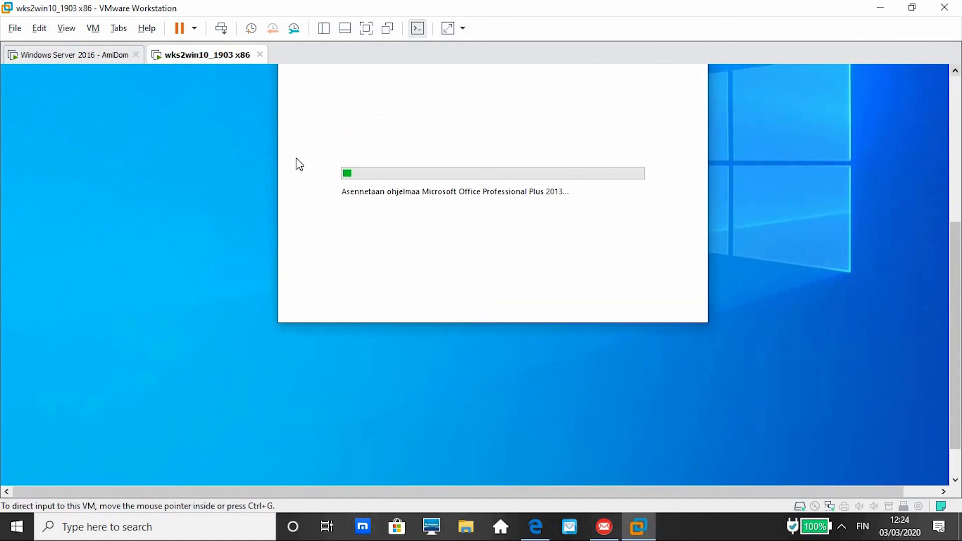
pyautogui.click(957, 71)
pyautogui.click(957, 71)
pyautogui.click(957, 71)
pyautogui.click(957, 71)
pyautogui.click(957, 71)
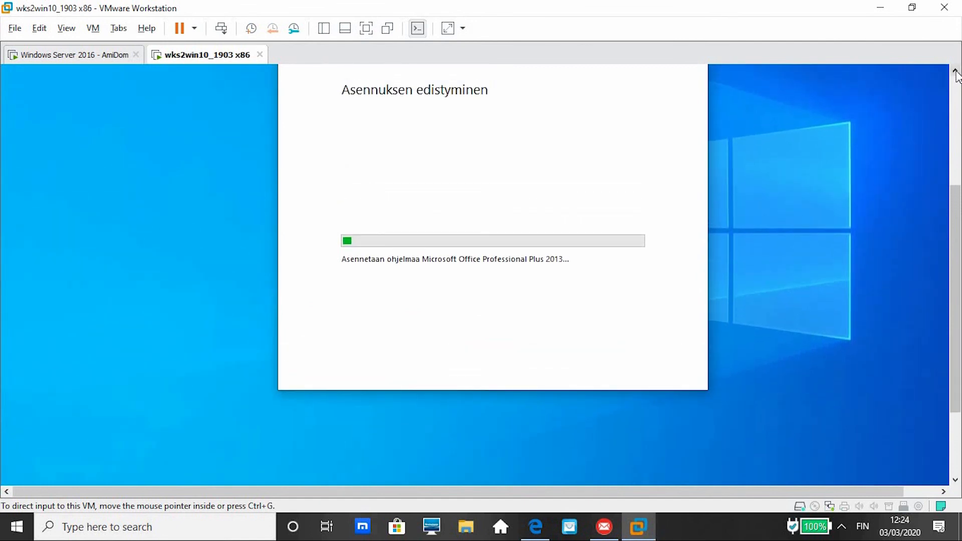
pyautogui.click(957, 72)
pyautogui.click(957, 71)
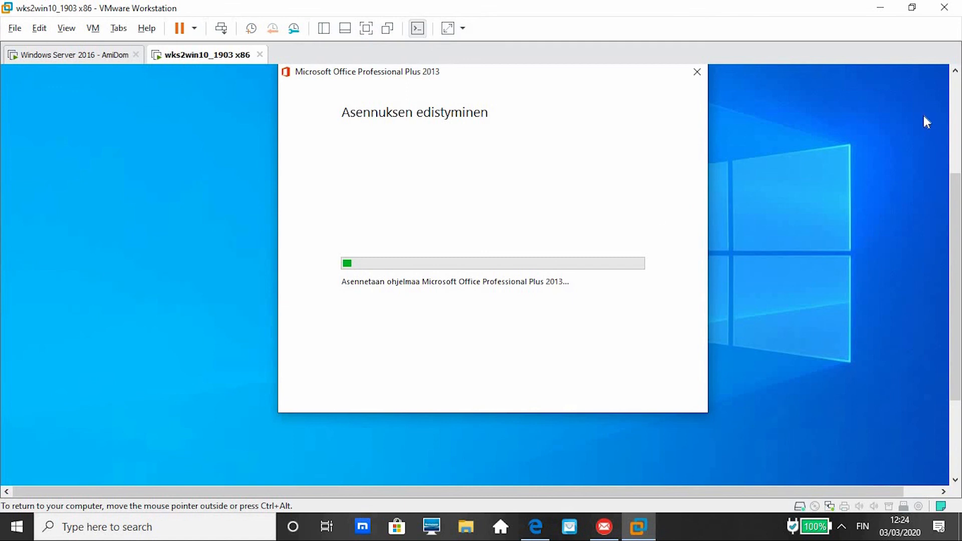
pyautogui.click(956, 74)
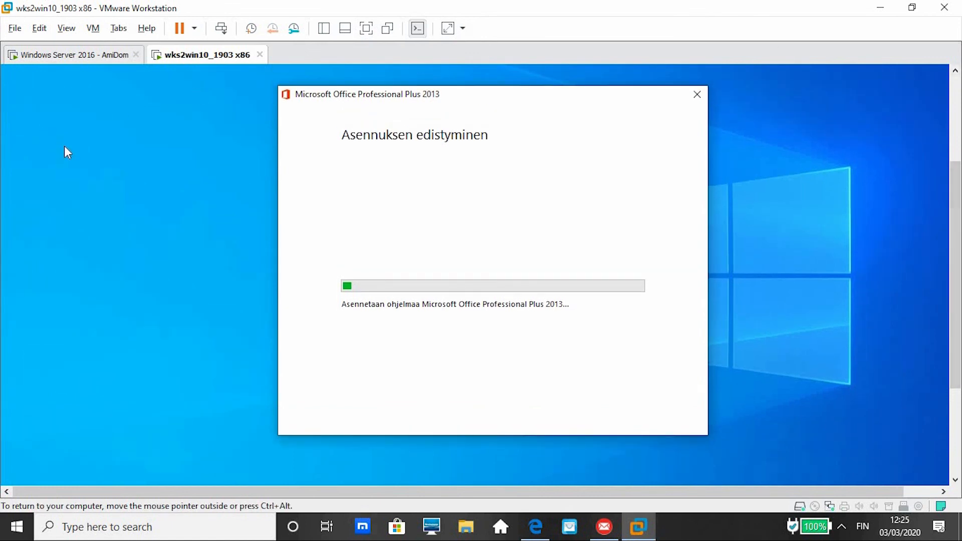